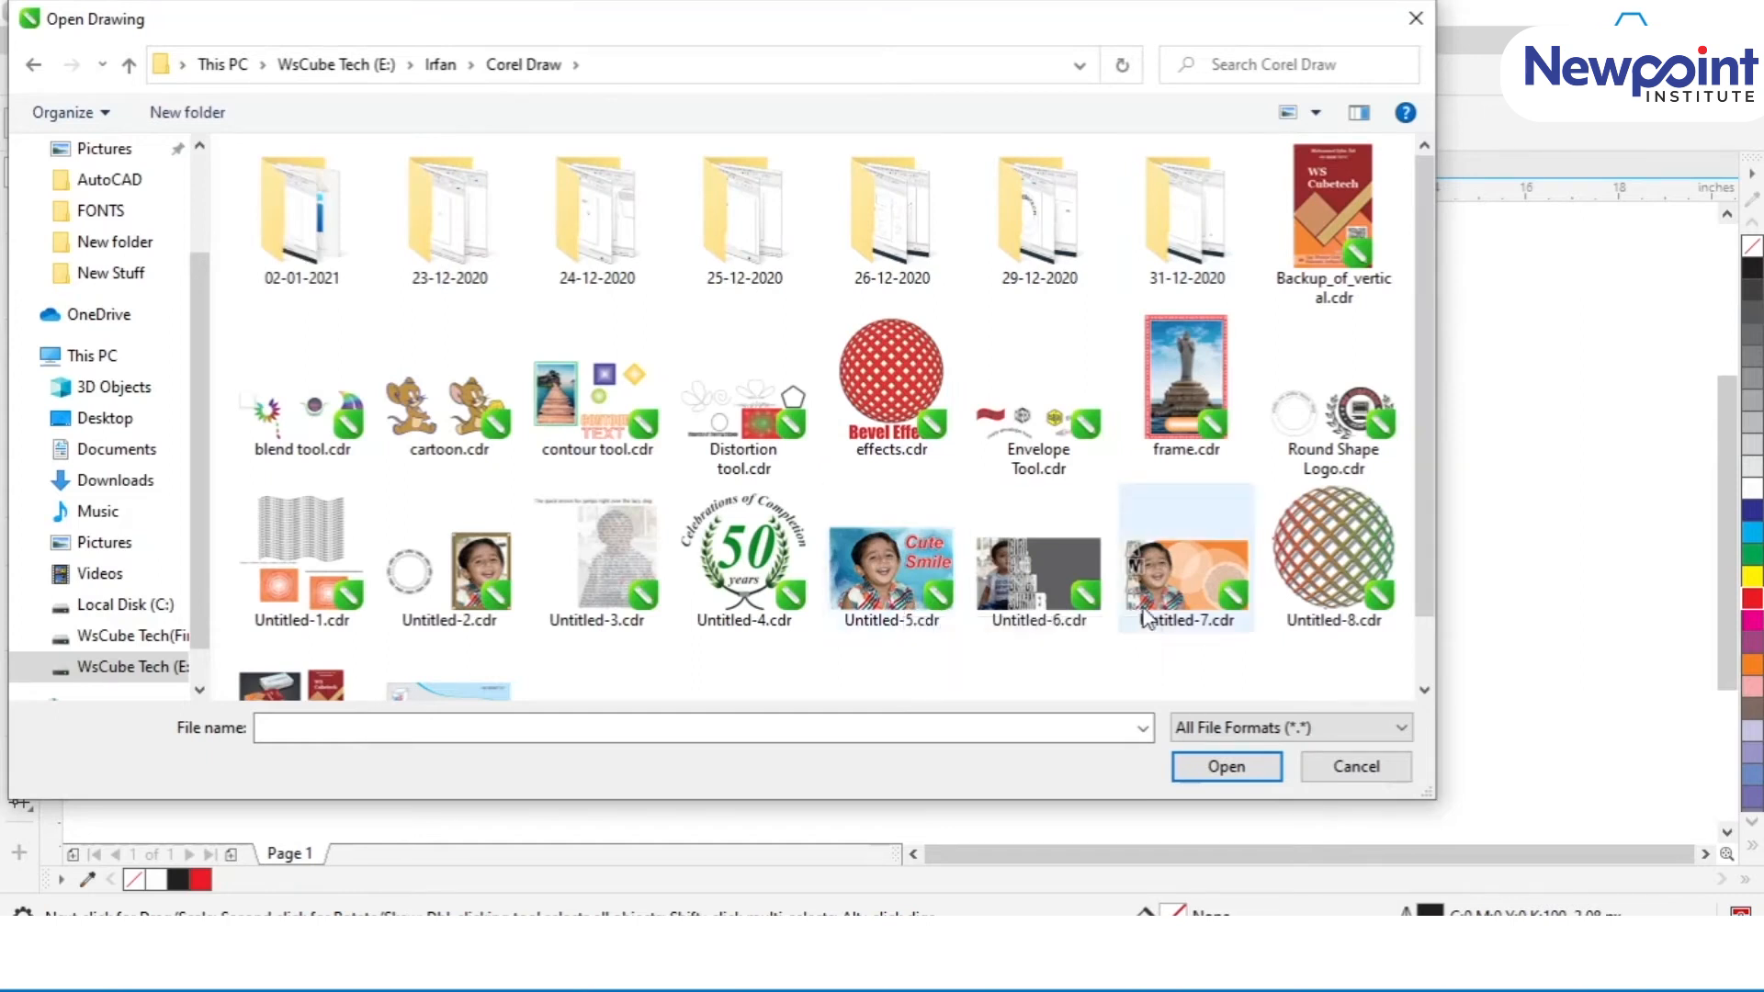
Open Untitled-7.cdr and copy the boy's cutout photo from its banner into Untitled-1, placing it beside the page.
click(1185, 565)
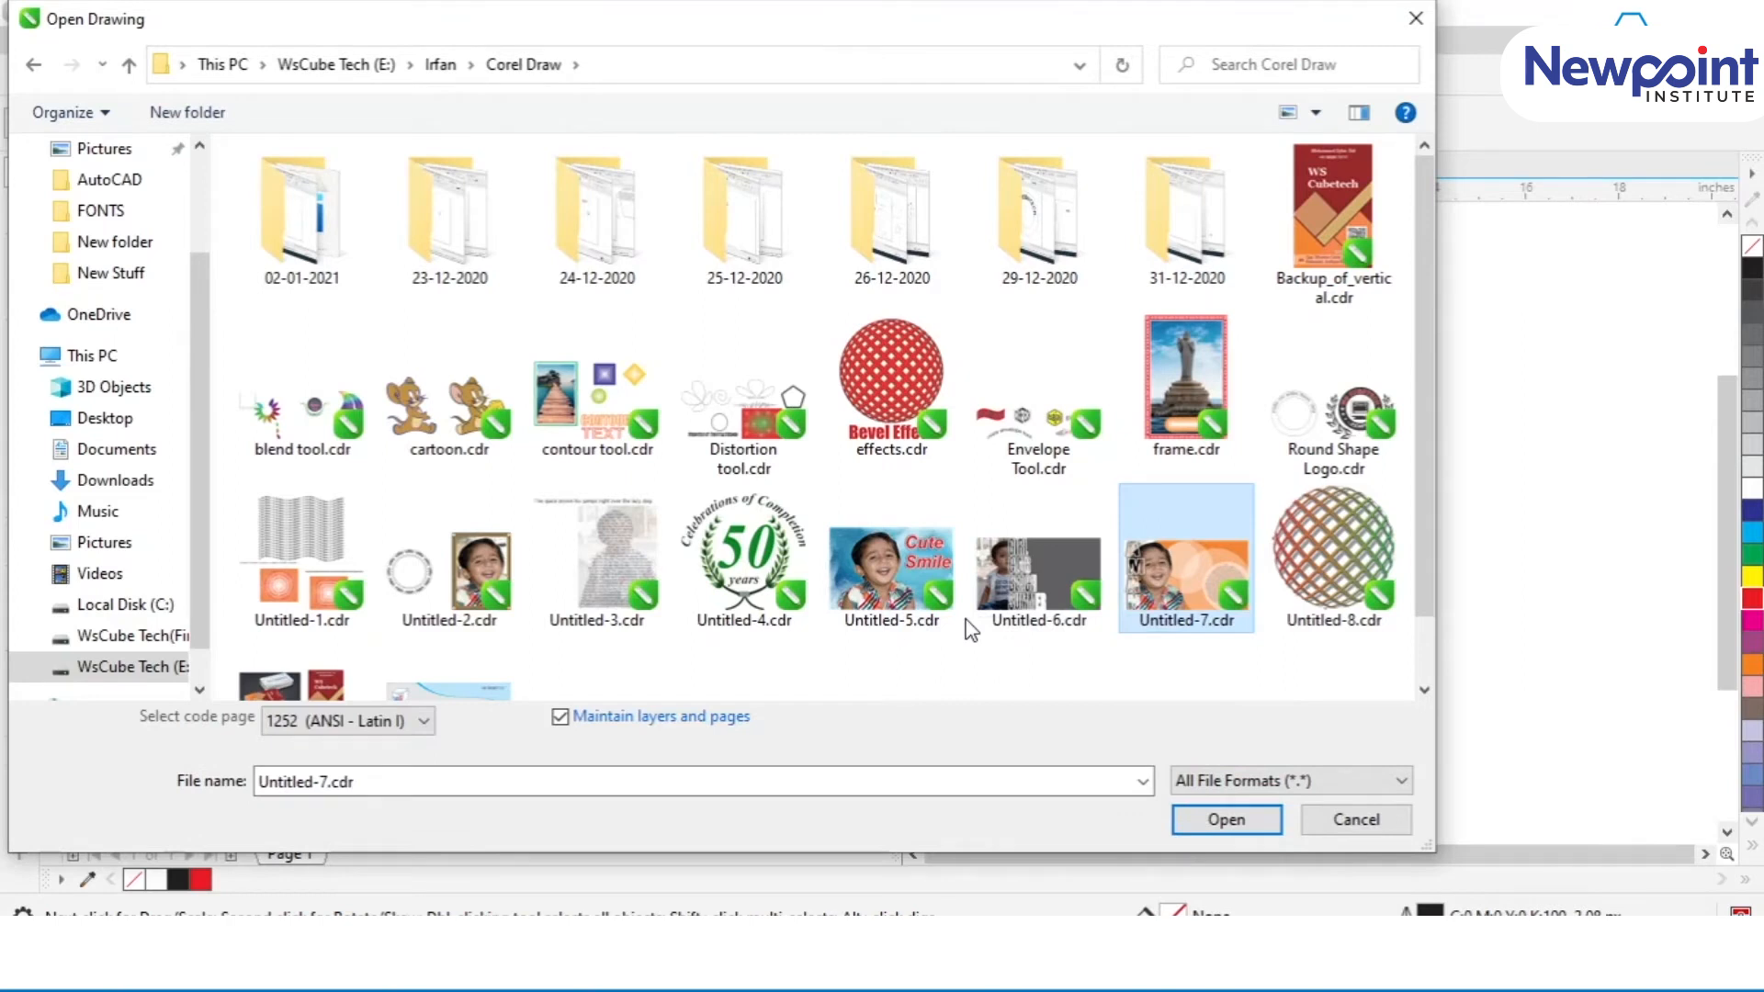
key(Return)
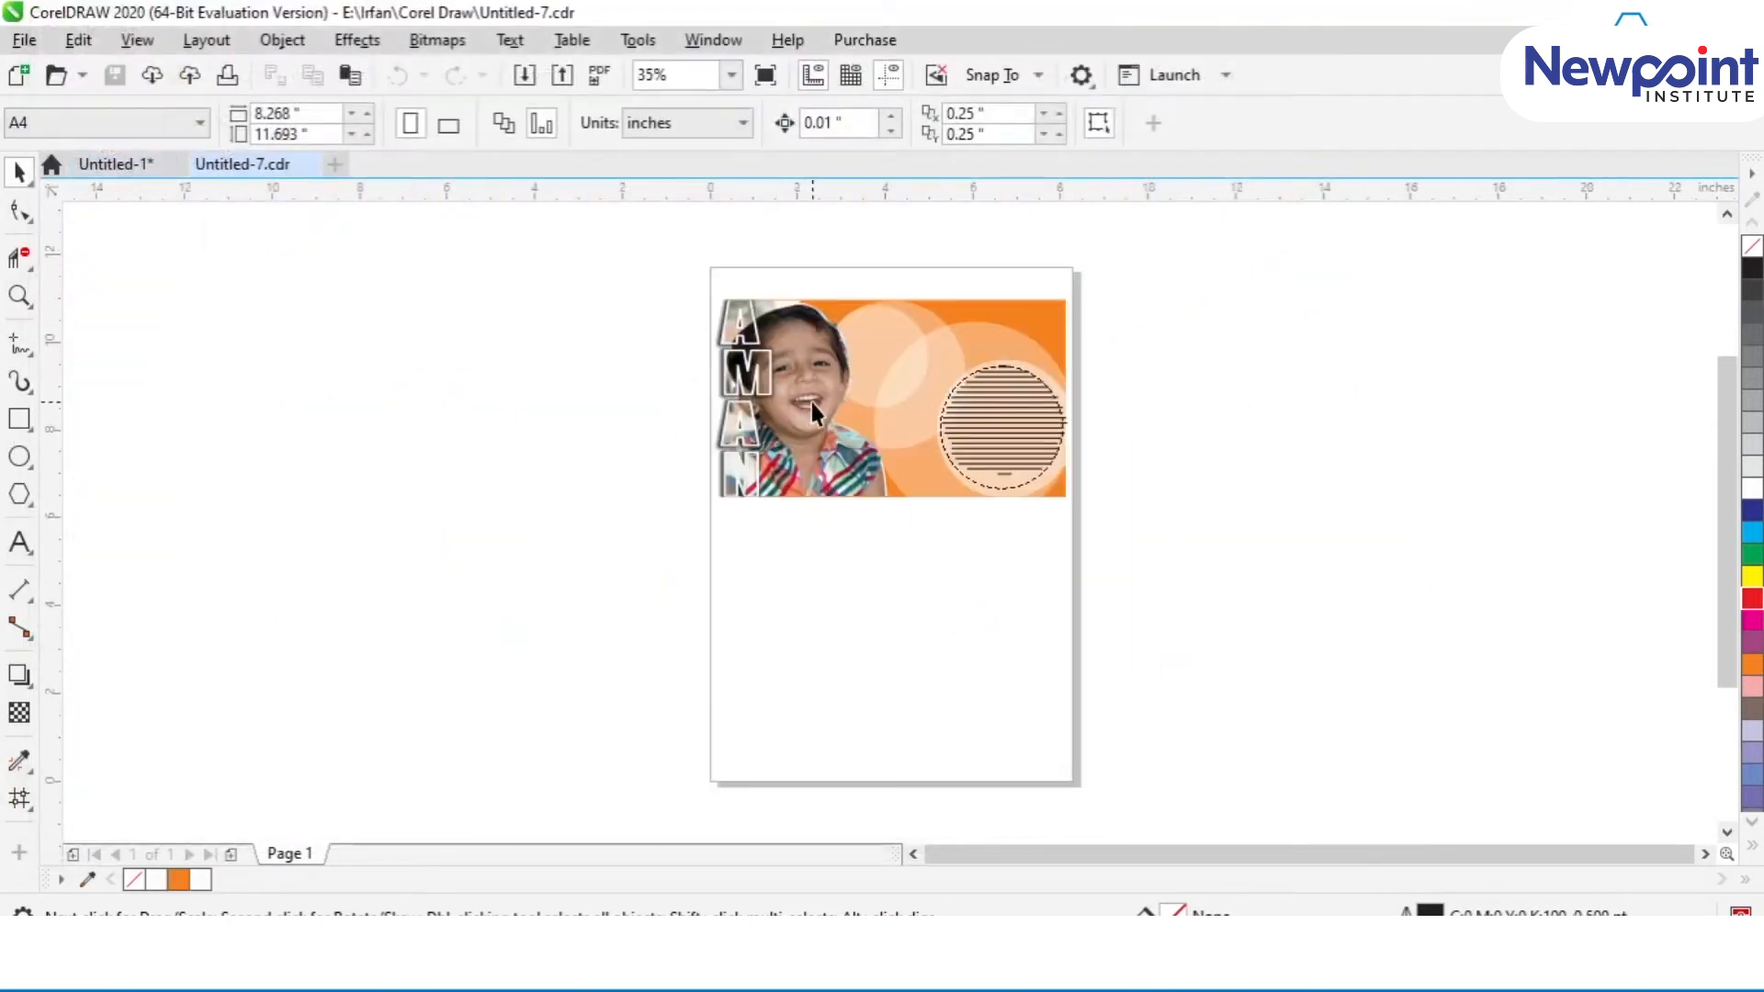
click(812, 409)
drag(808, 402, 657, 526)
double_click(712, 363)
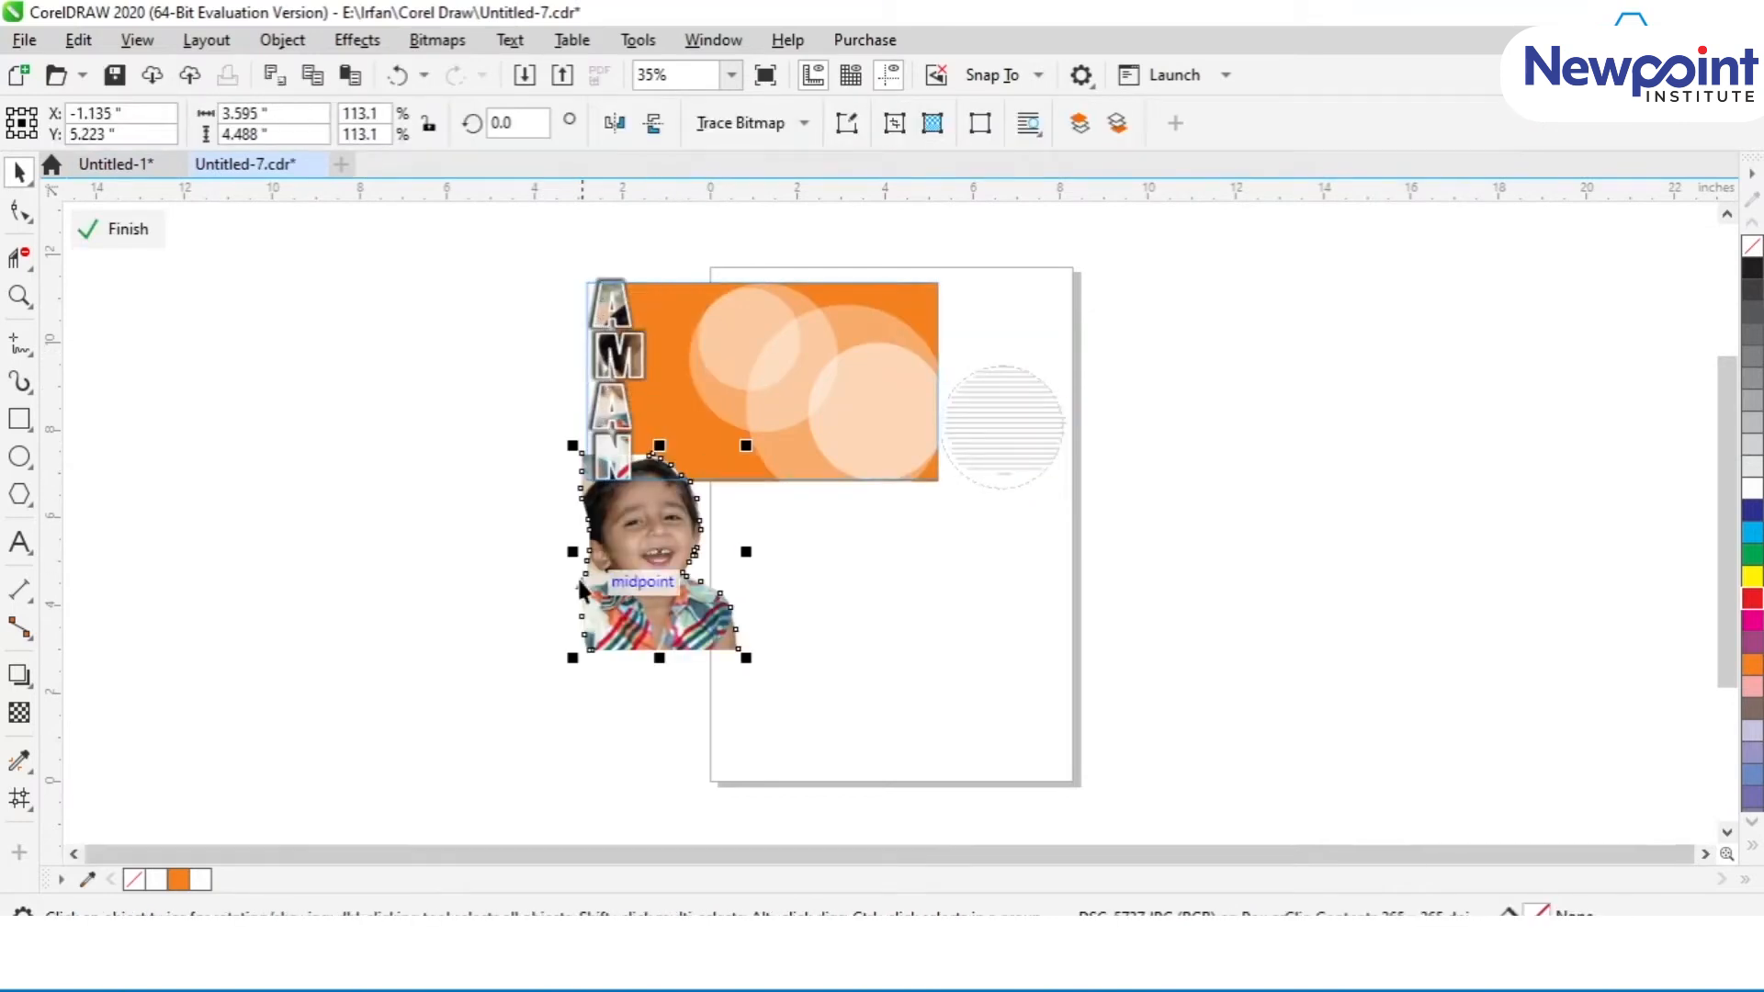
click(118, 165)
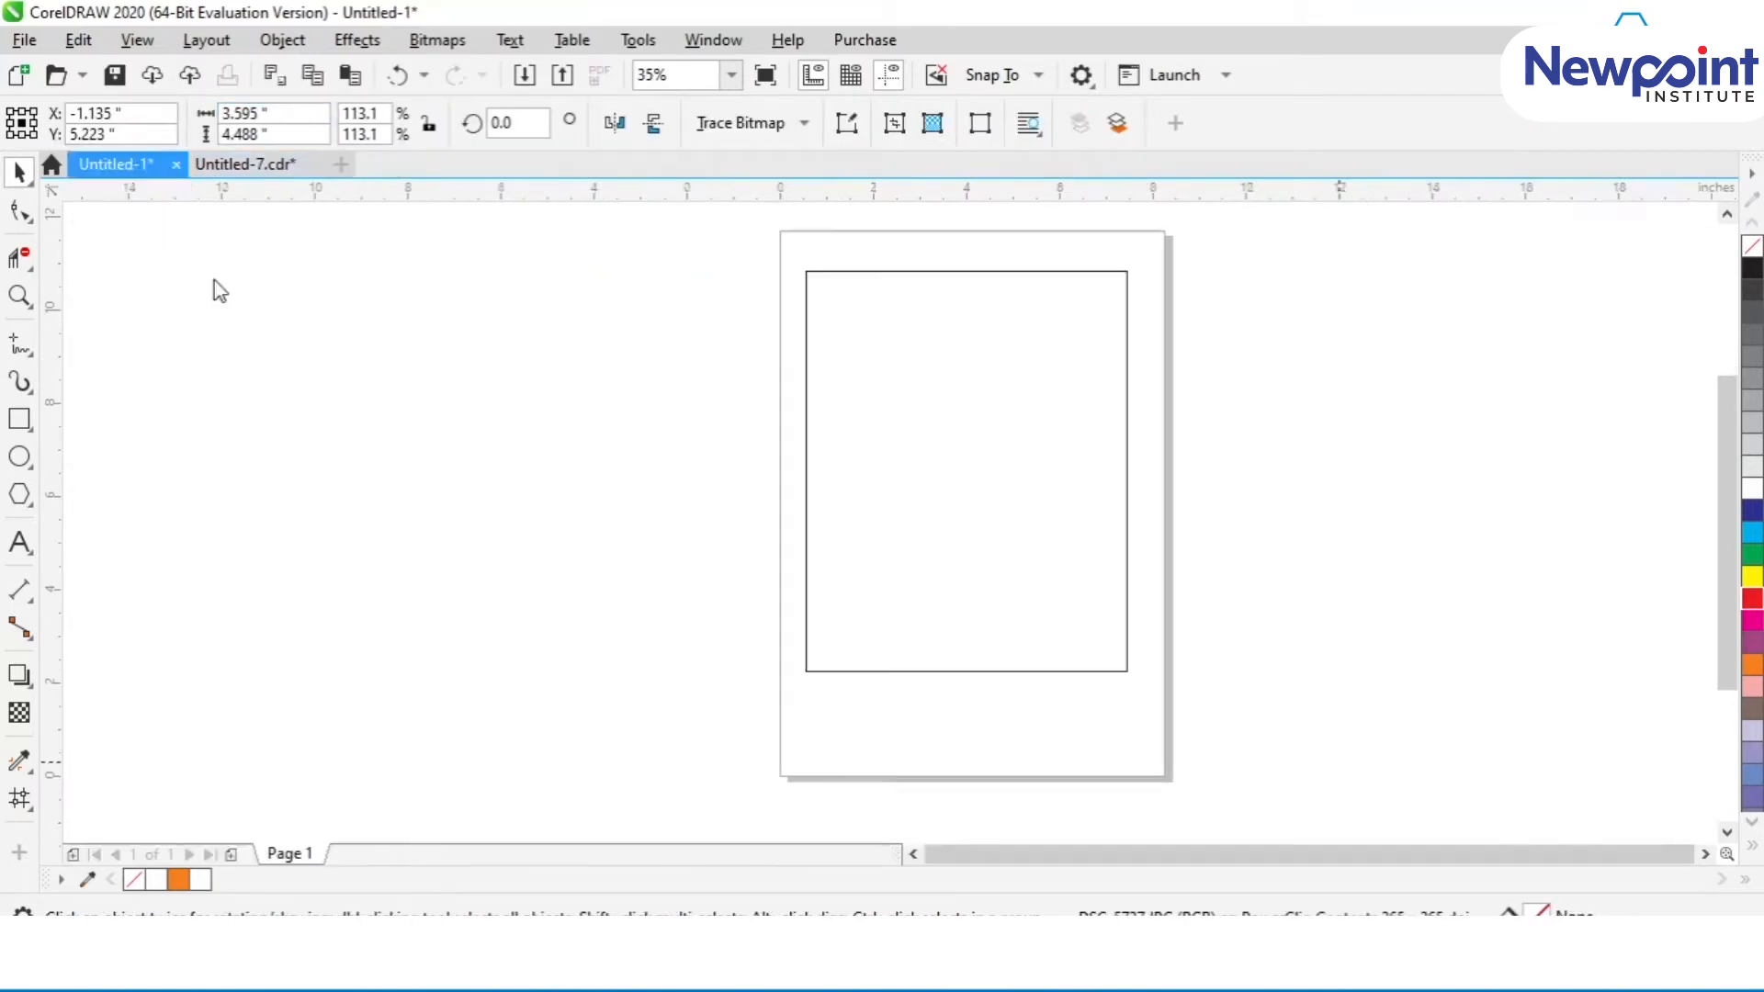
key(ctrl+v)
drag(732, 607, 540, 602)
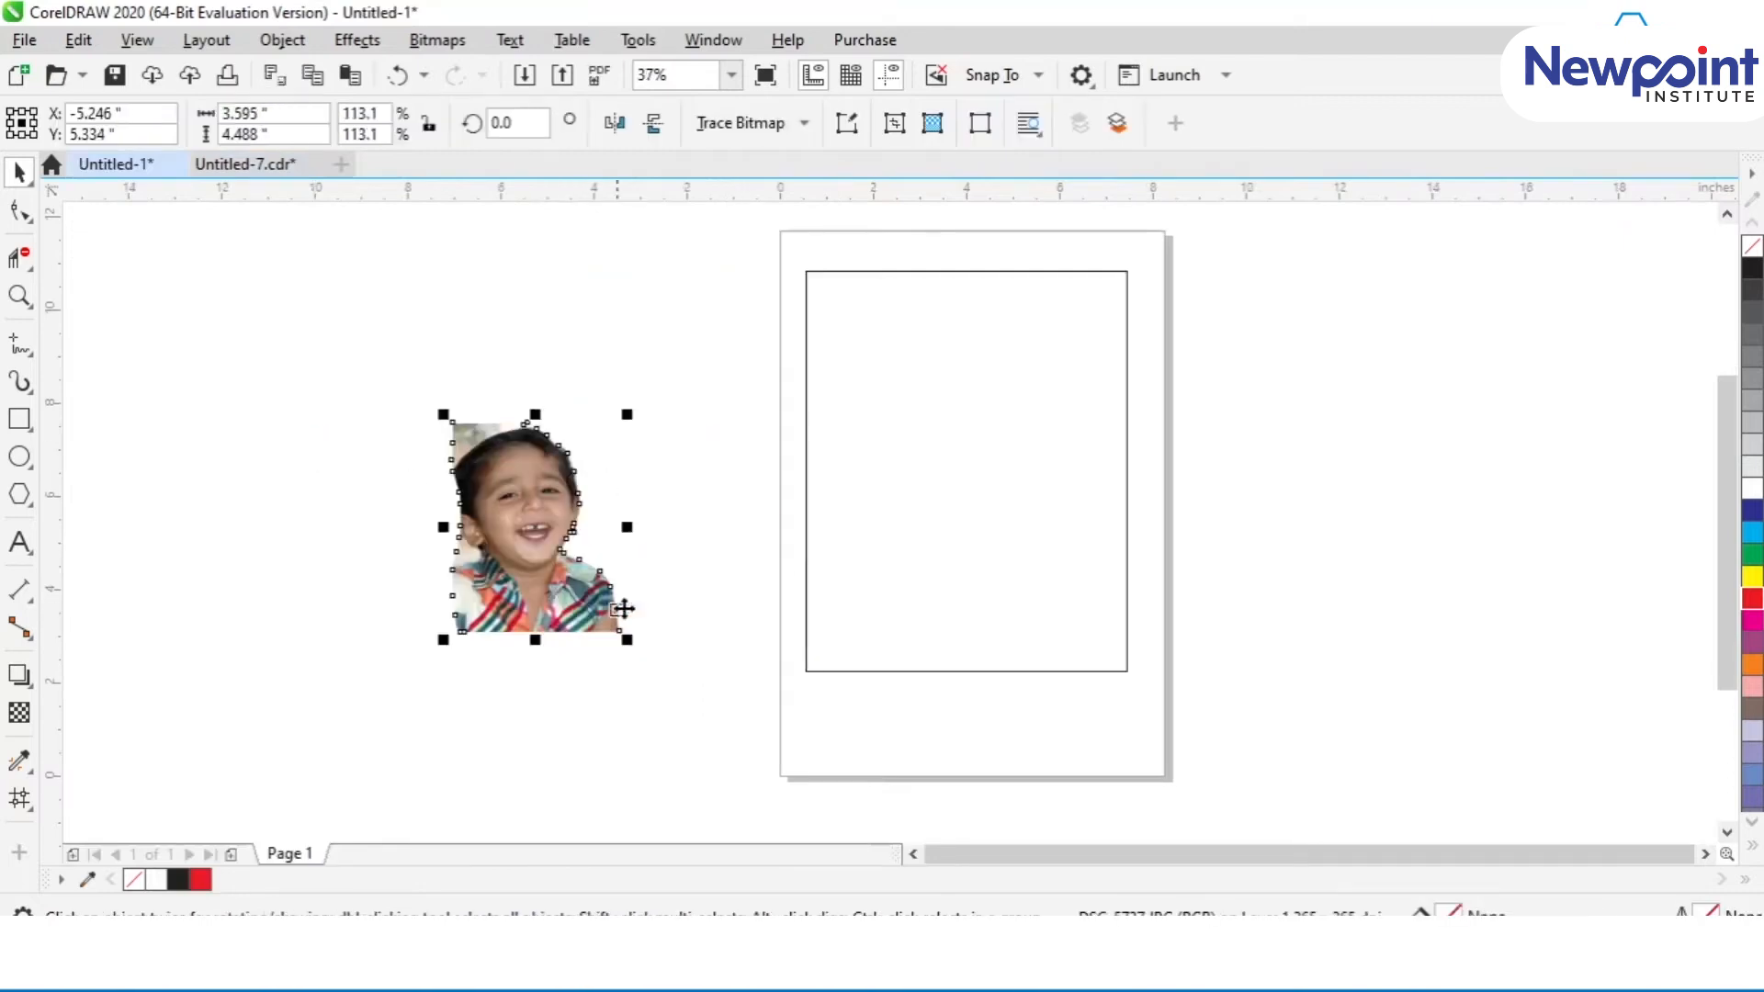
Delete the pasted boy's photo from Untitled-1 and close Untitled-7.cdr.
click(604, 456)
scroll(449, 436, up, 2)
scroll(576, 531, down, 1)
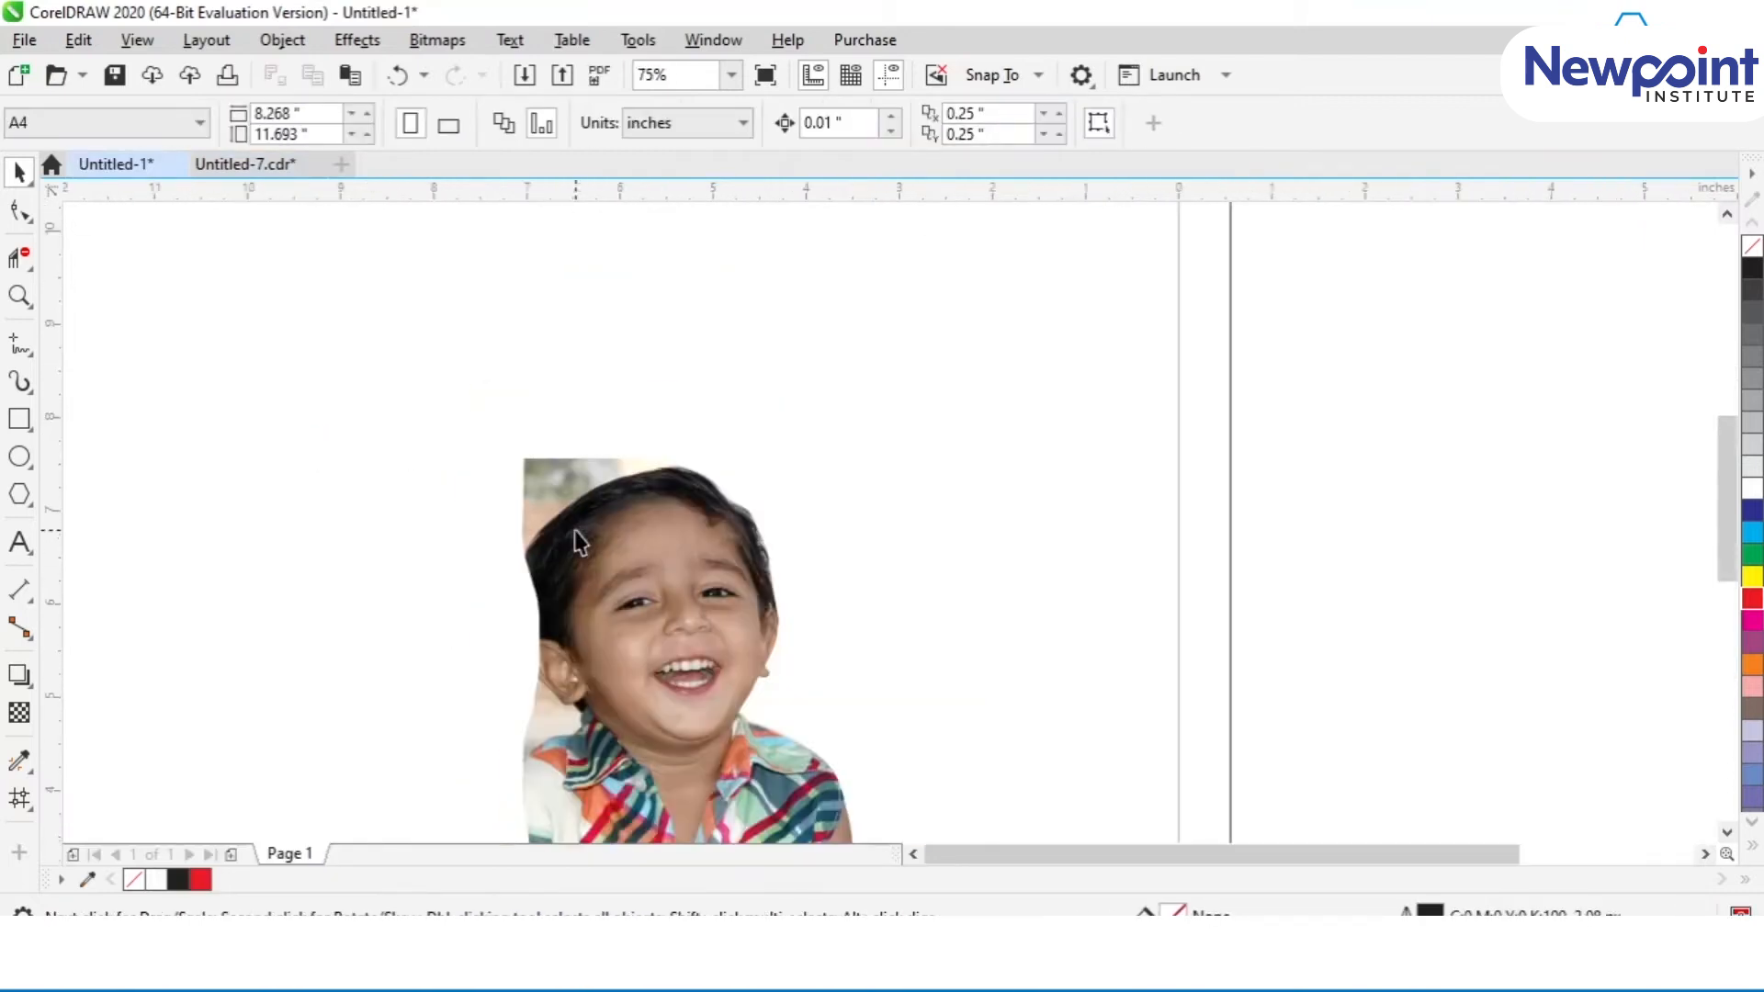
click(585, 612)
key(Delete)
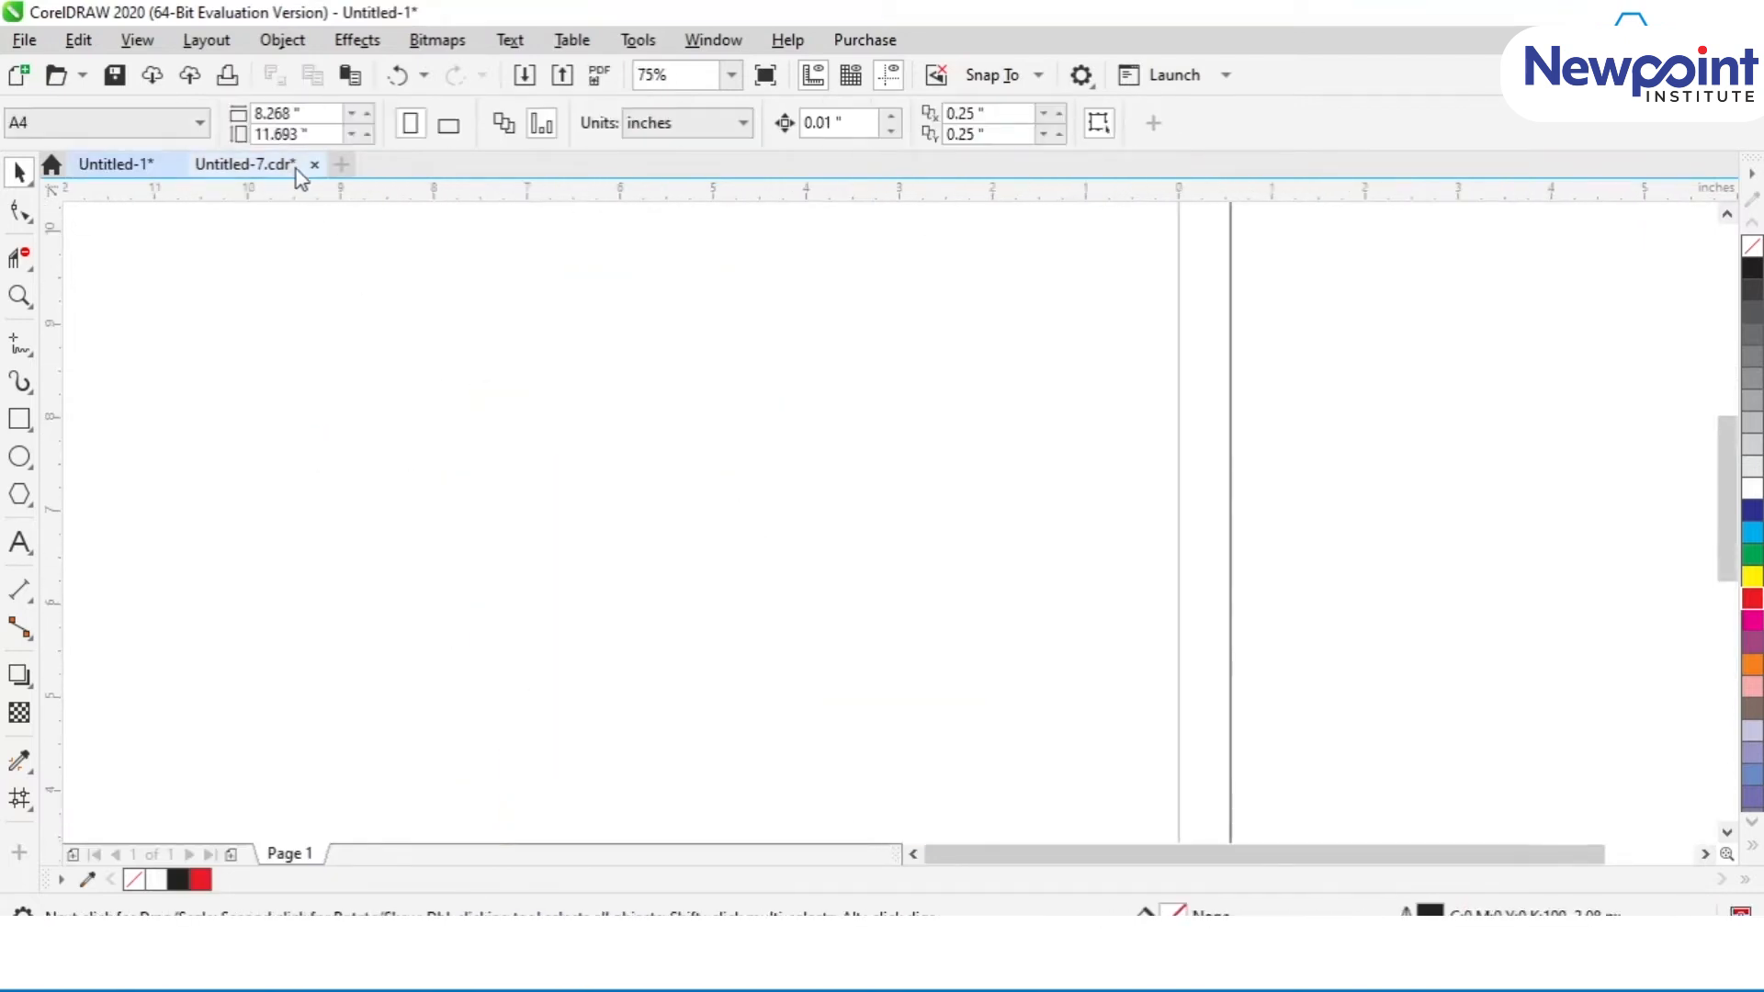
click(296, 169)
click(314, 163)
click(861, 548)
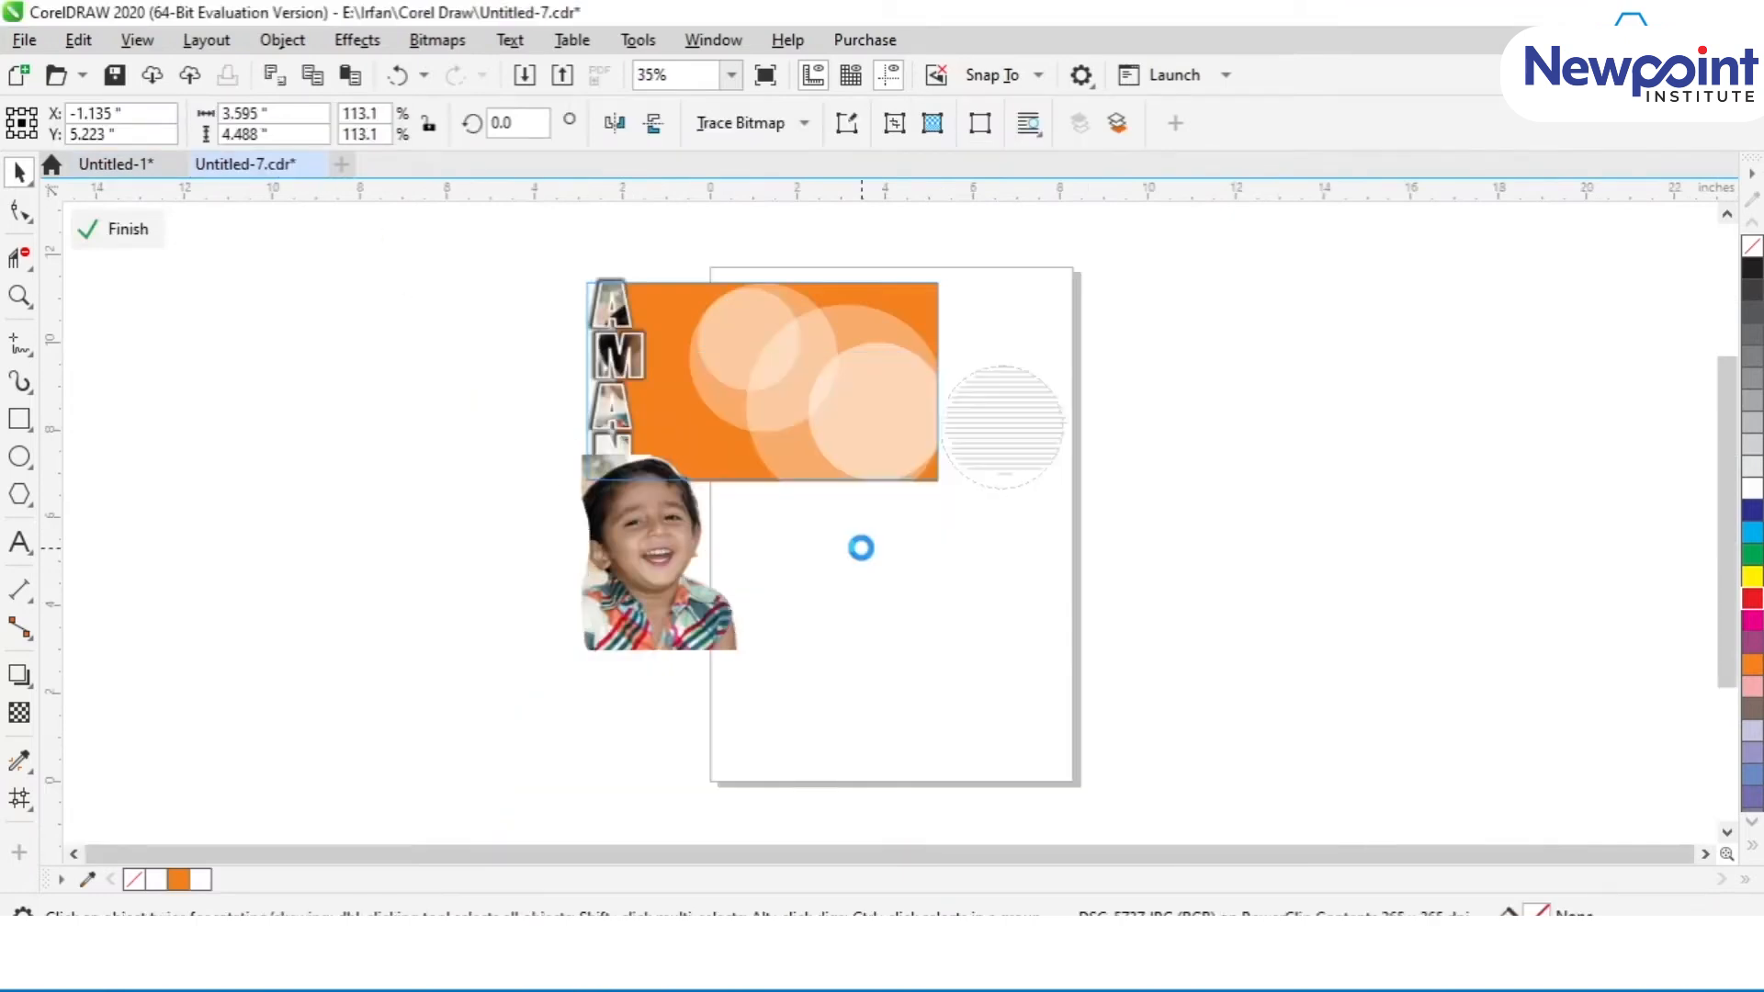
Open Untitled-5.cdr and copy the boy's full cutout photo into Untitled-1, placing it beside the page.
key(ctrl+o)
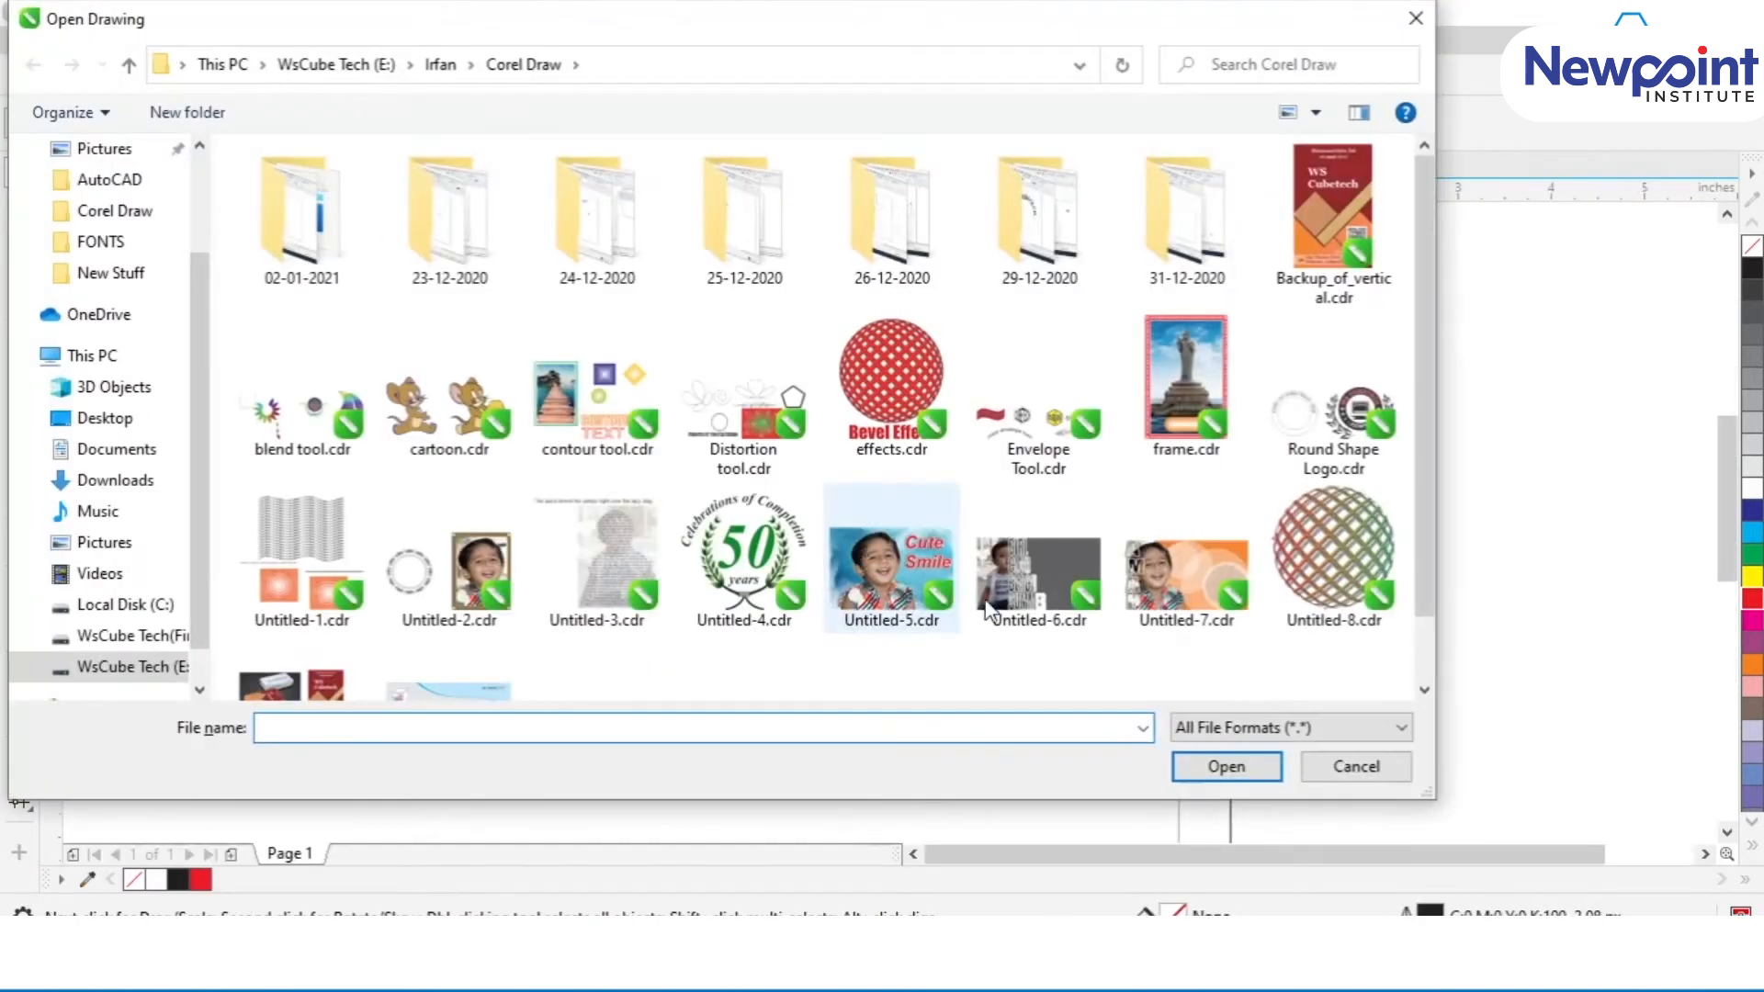
double_click(891, 569)
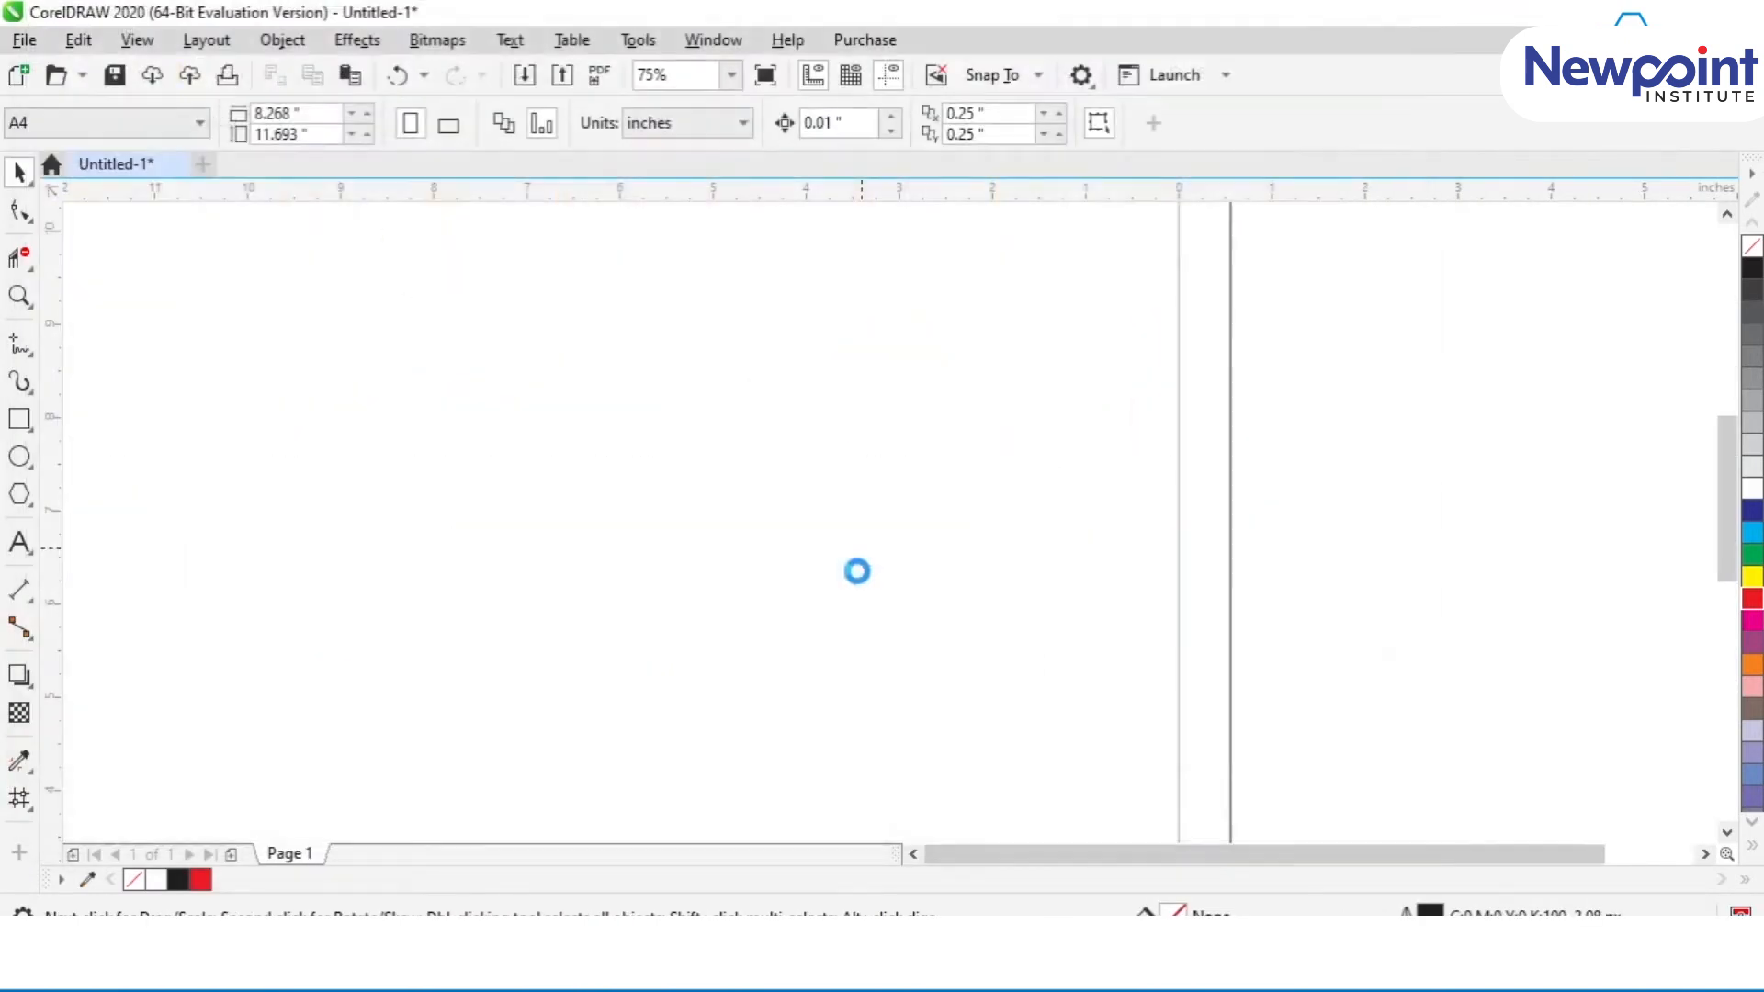
click(759, 428)
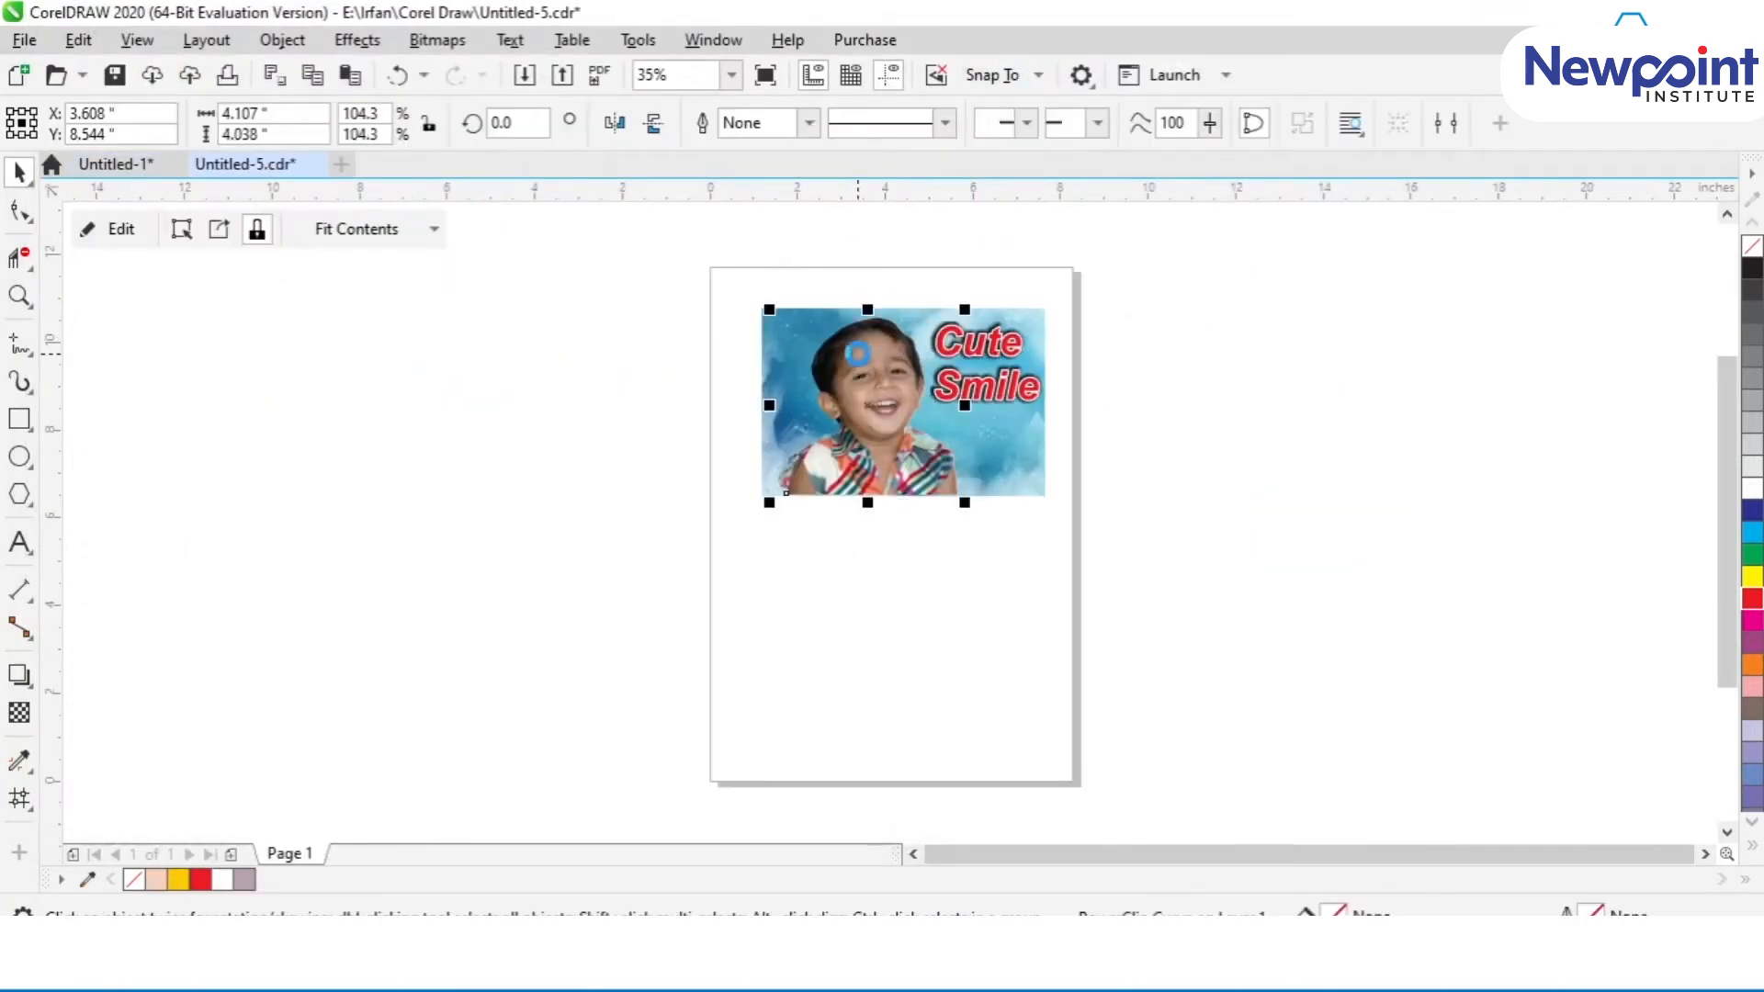
click(115, 163)
key(ctrl+v)
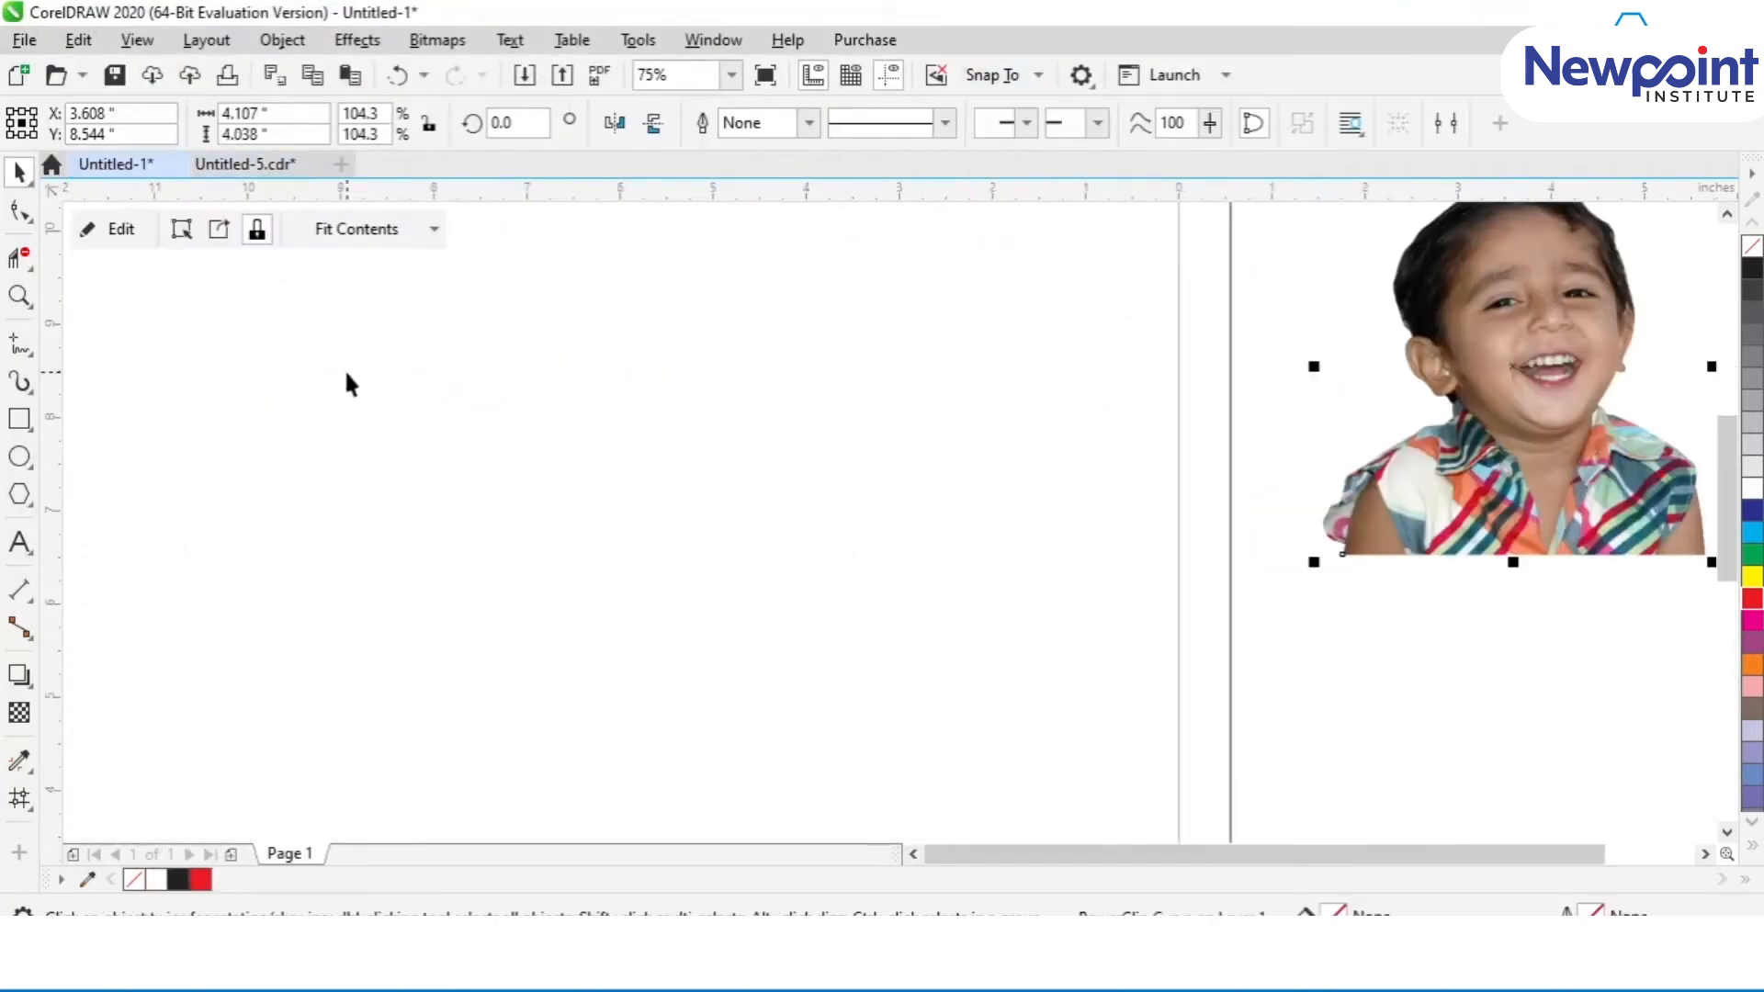
key(shift+F4)
drag(863, 450, 331, 579)
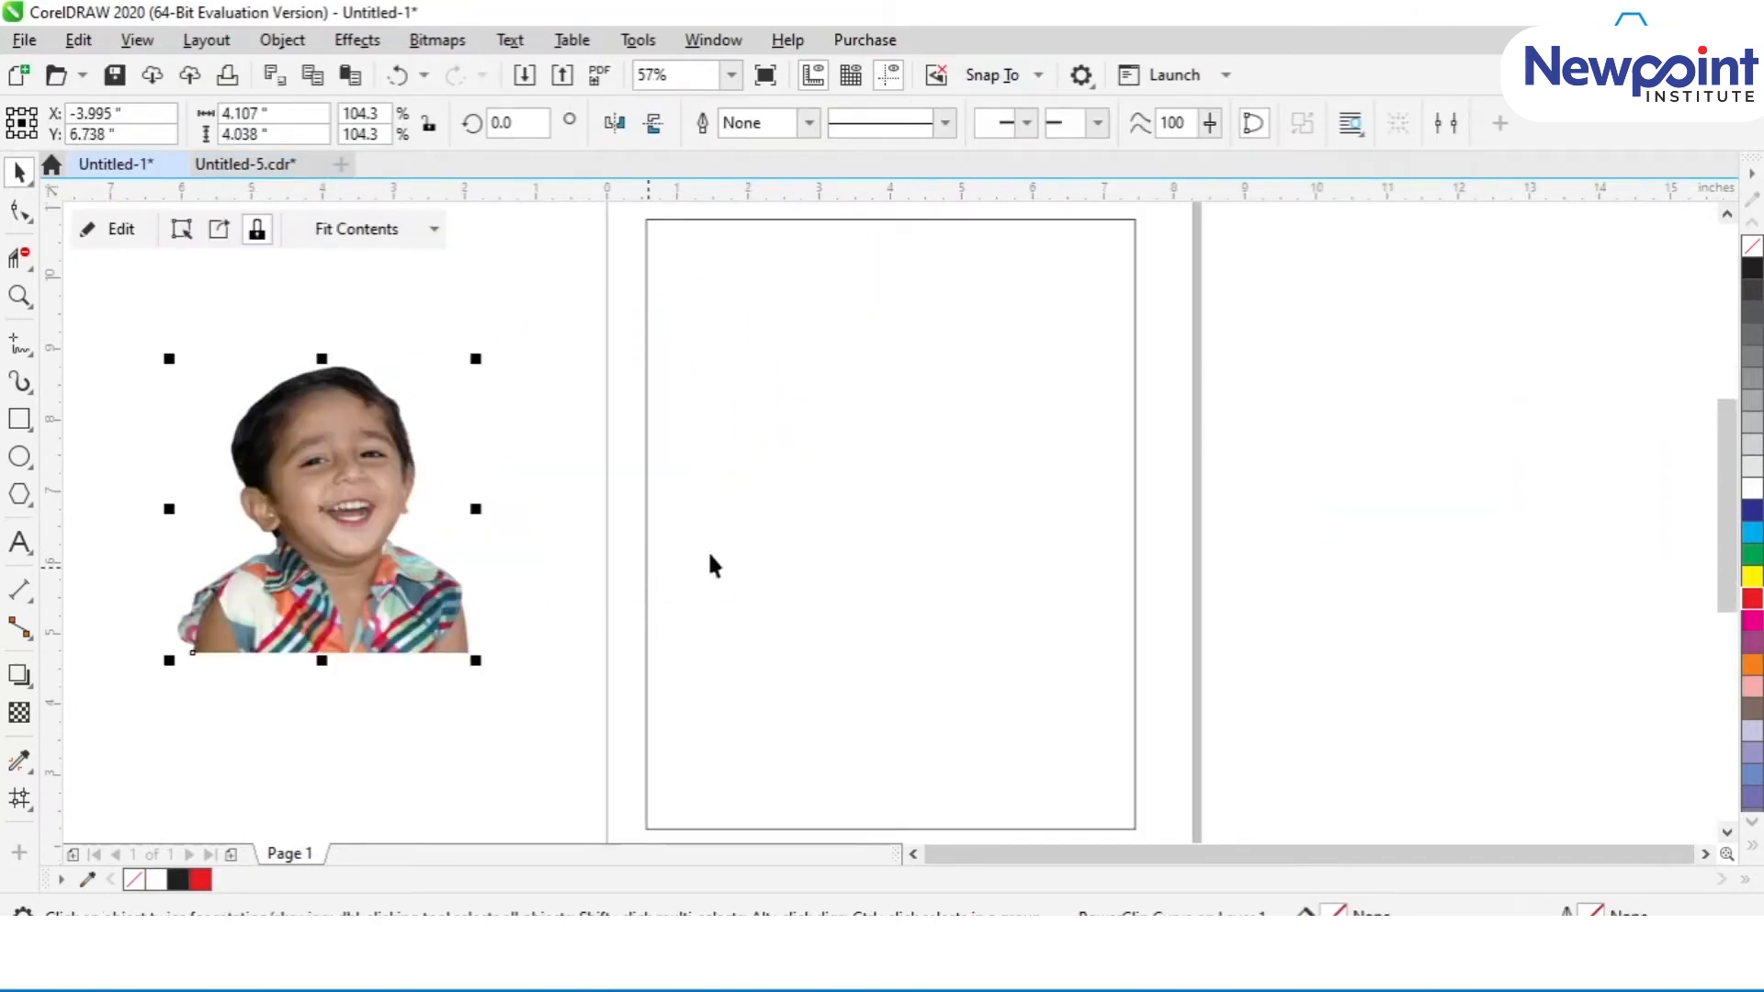
Resize the rectangle on the page to 8 inches wide and 10 inches high.
click(743, 547)
click(276, 113)
text(8)
key(Tab)
text(10)
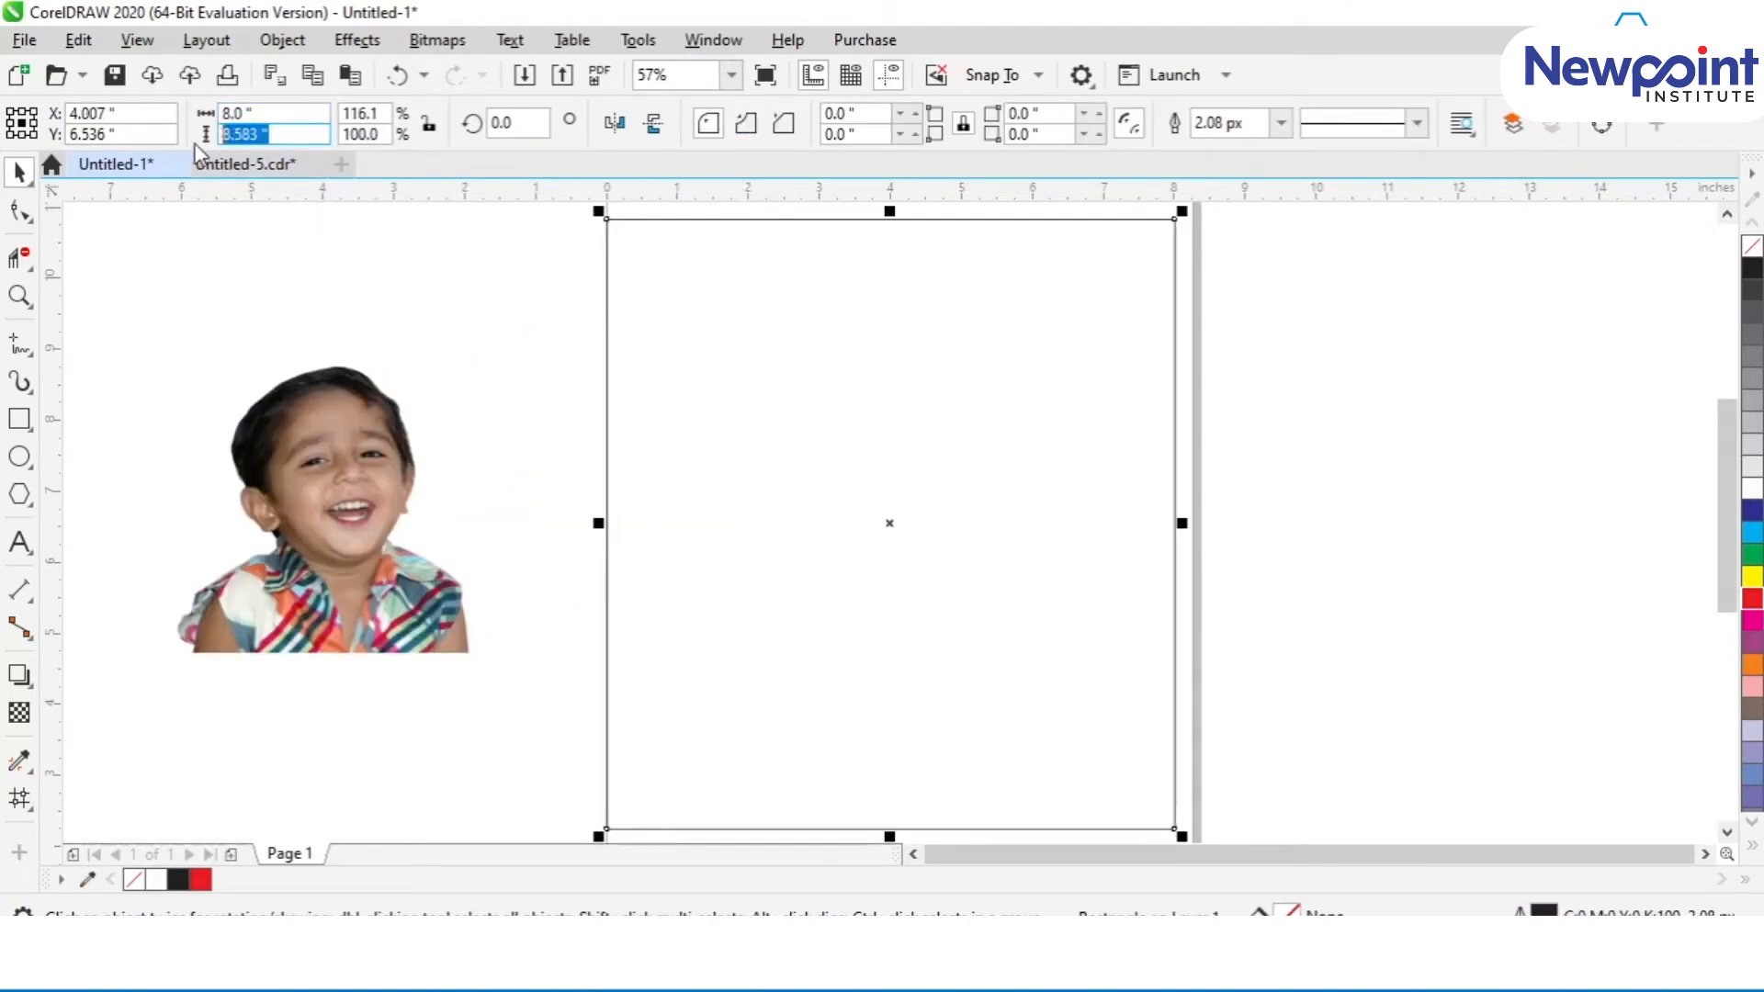
key(Return)
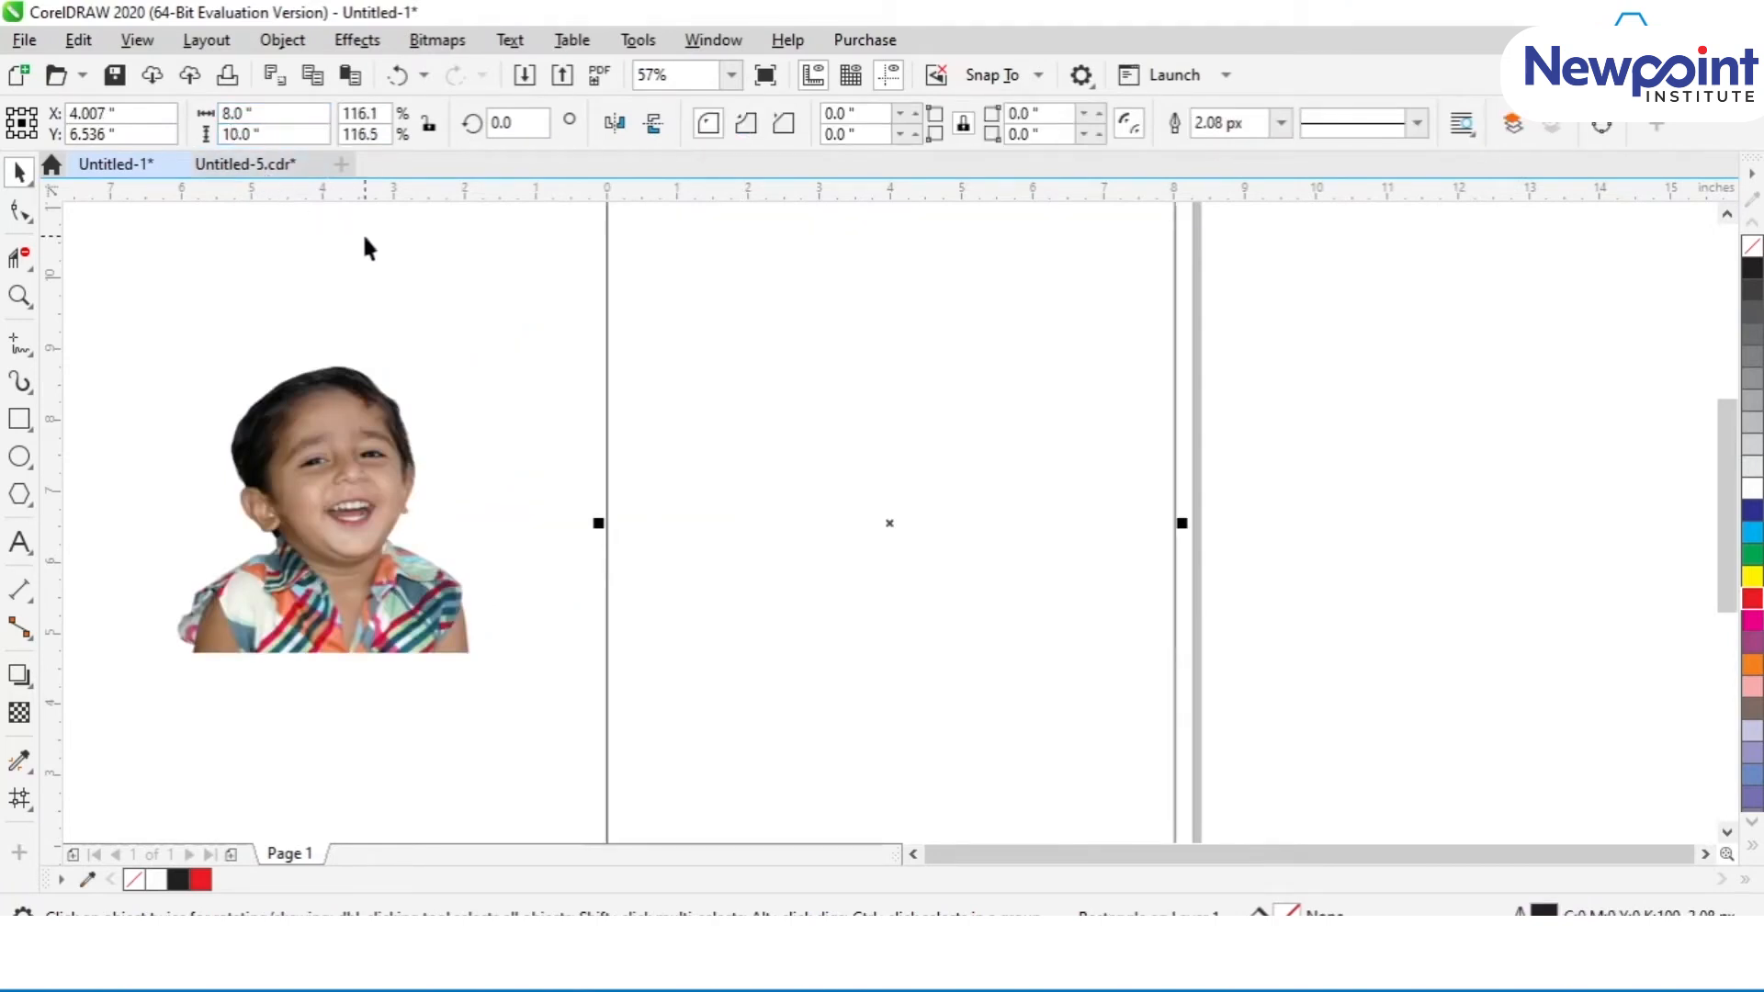
key(F4)
click(727, 430)
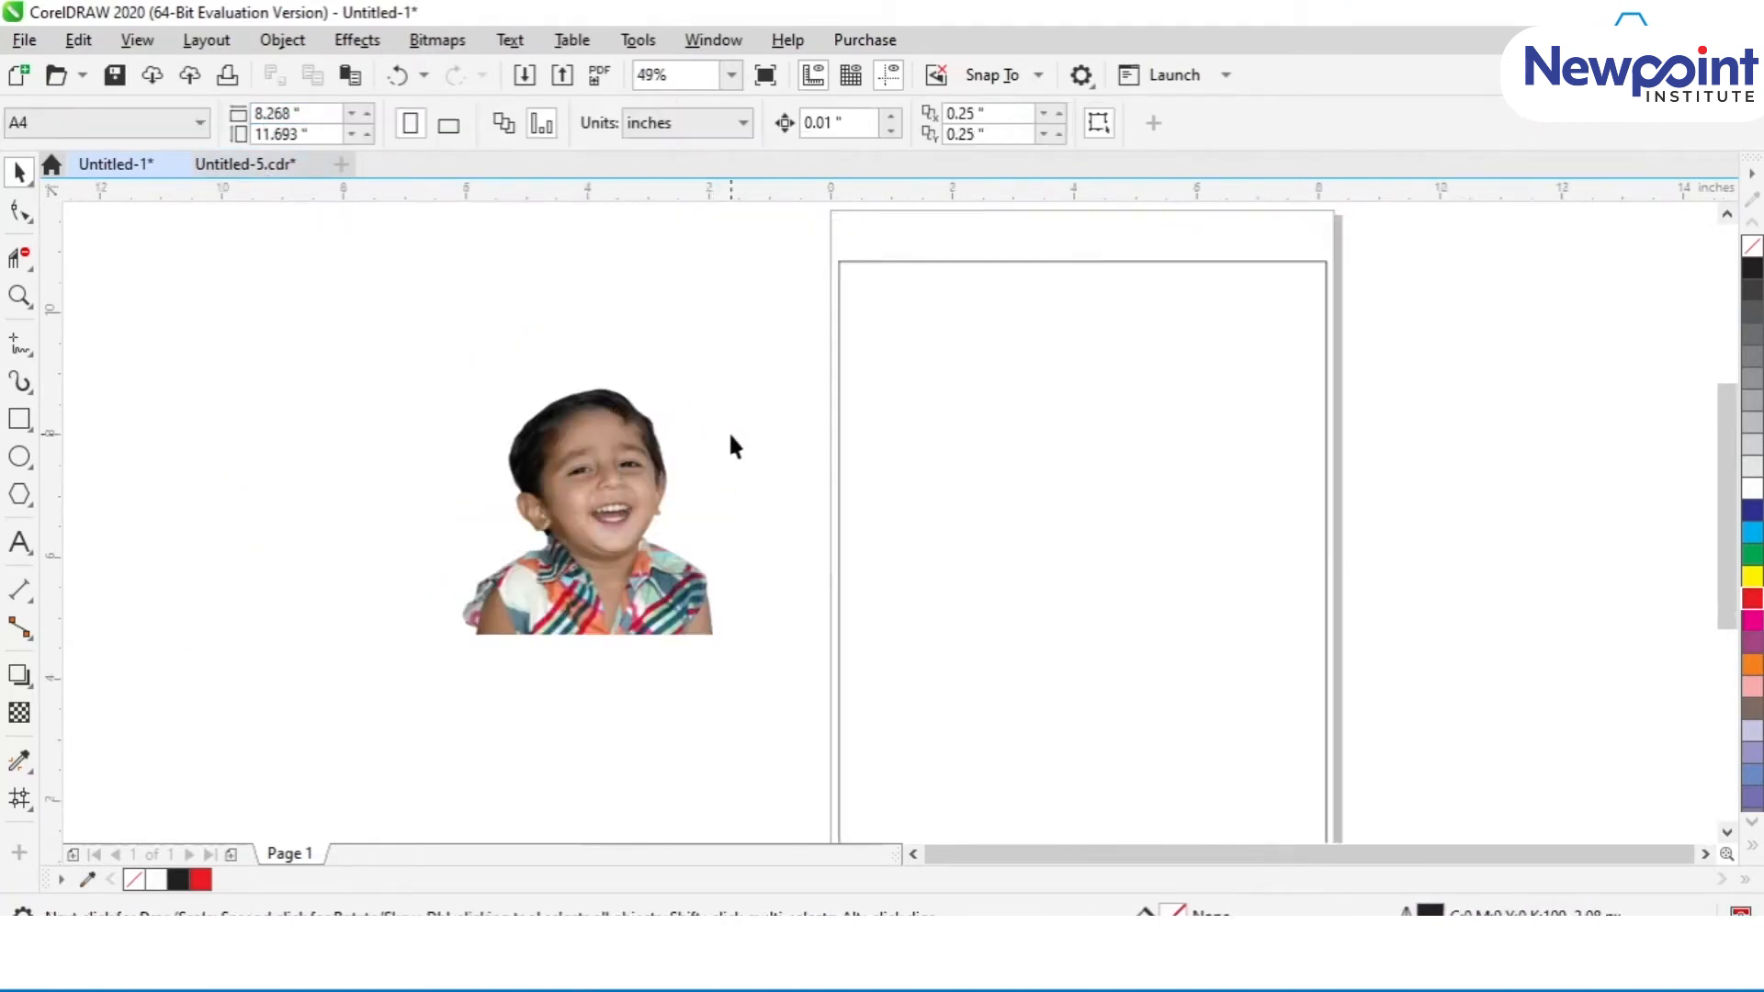
Fit the boy's photo to the rectangle's lower edge at about 7.9 inches wide, and move it off the page beside the rectangle.
key(shift+F4)
drag(505, 525, 808, 709)
drag(914, 554, 1065, 316)
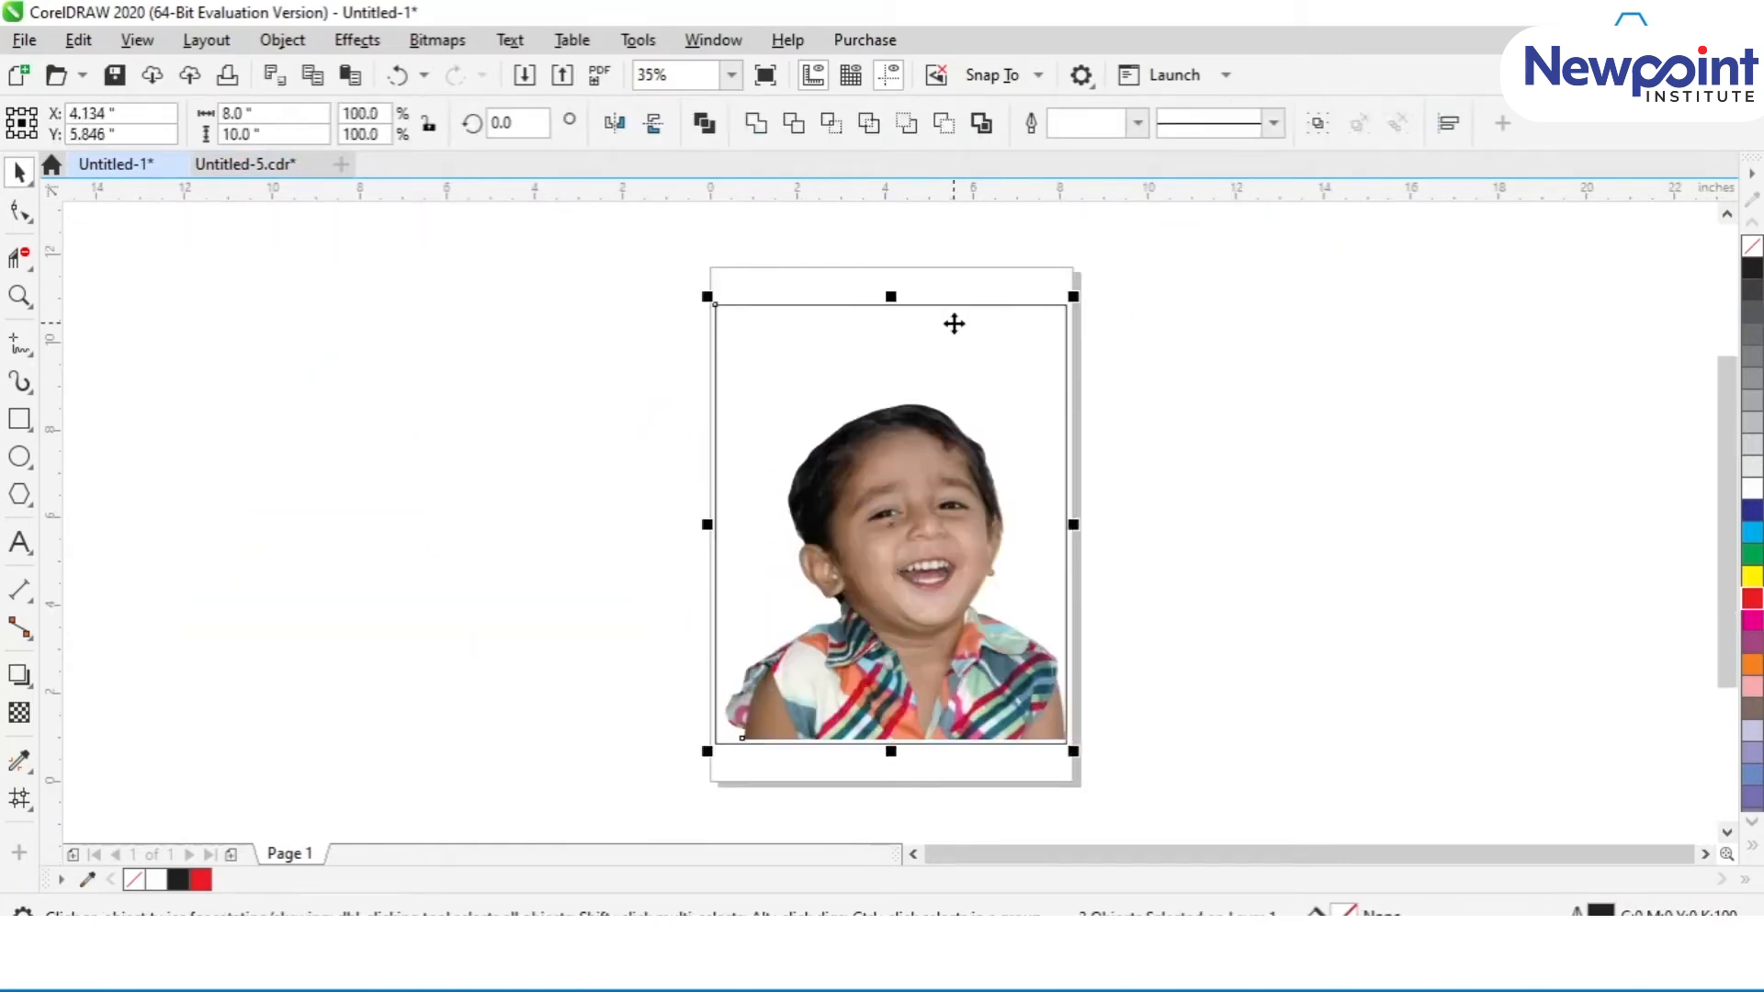
key(Escape)
click(814, 487)
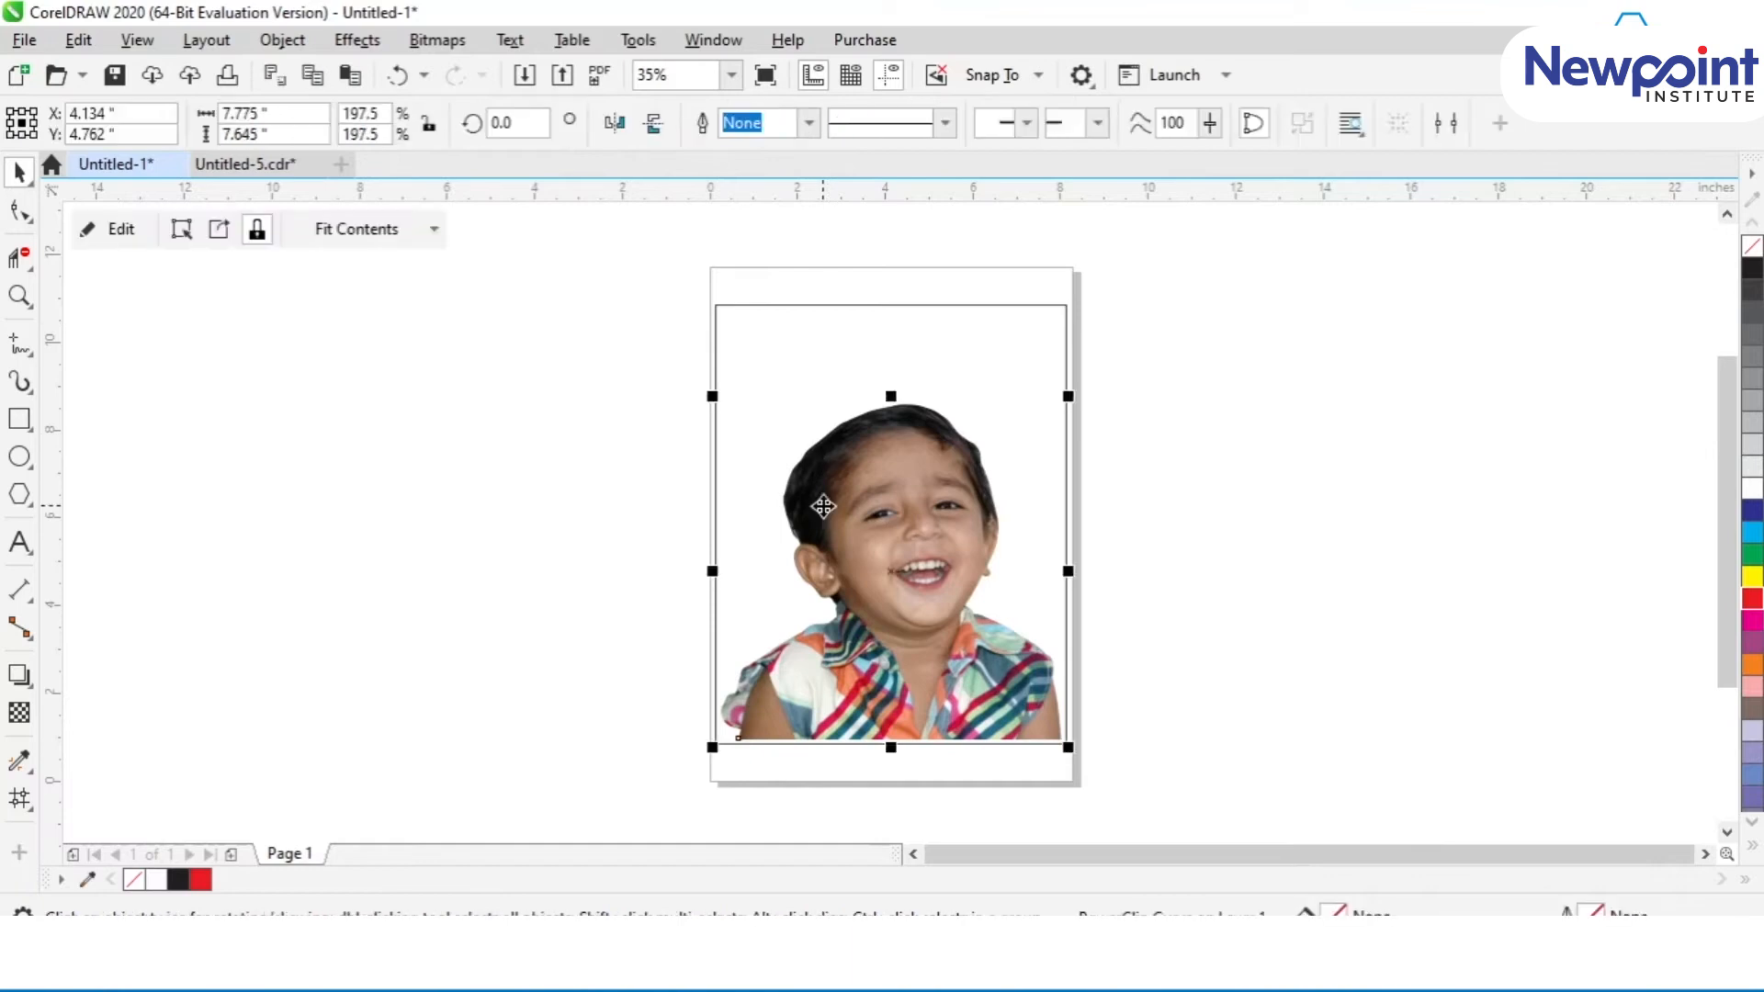
drag(827, 532, 827, 535)
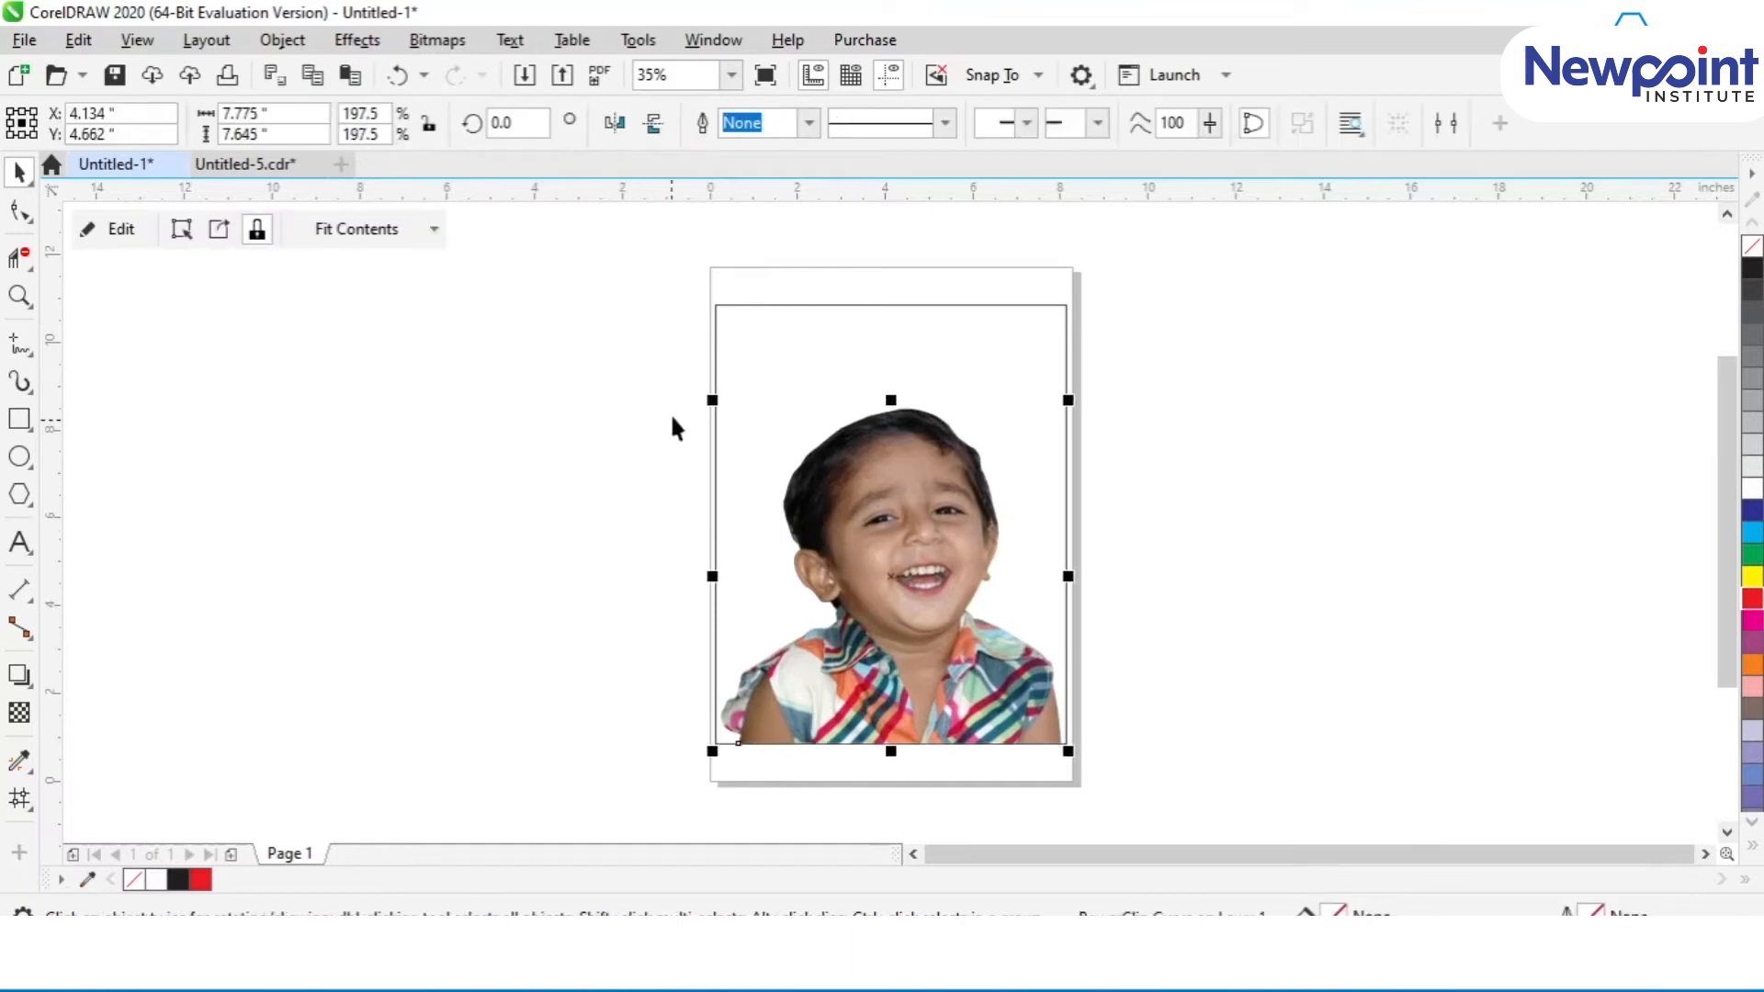
drag(708, 402, 703, 397)
drag(1067, 400, 1072, 395)
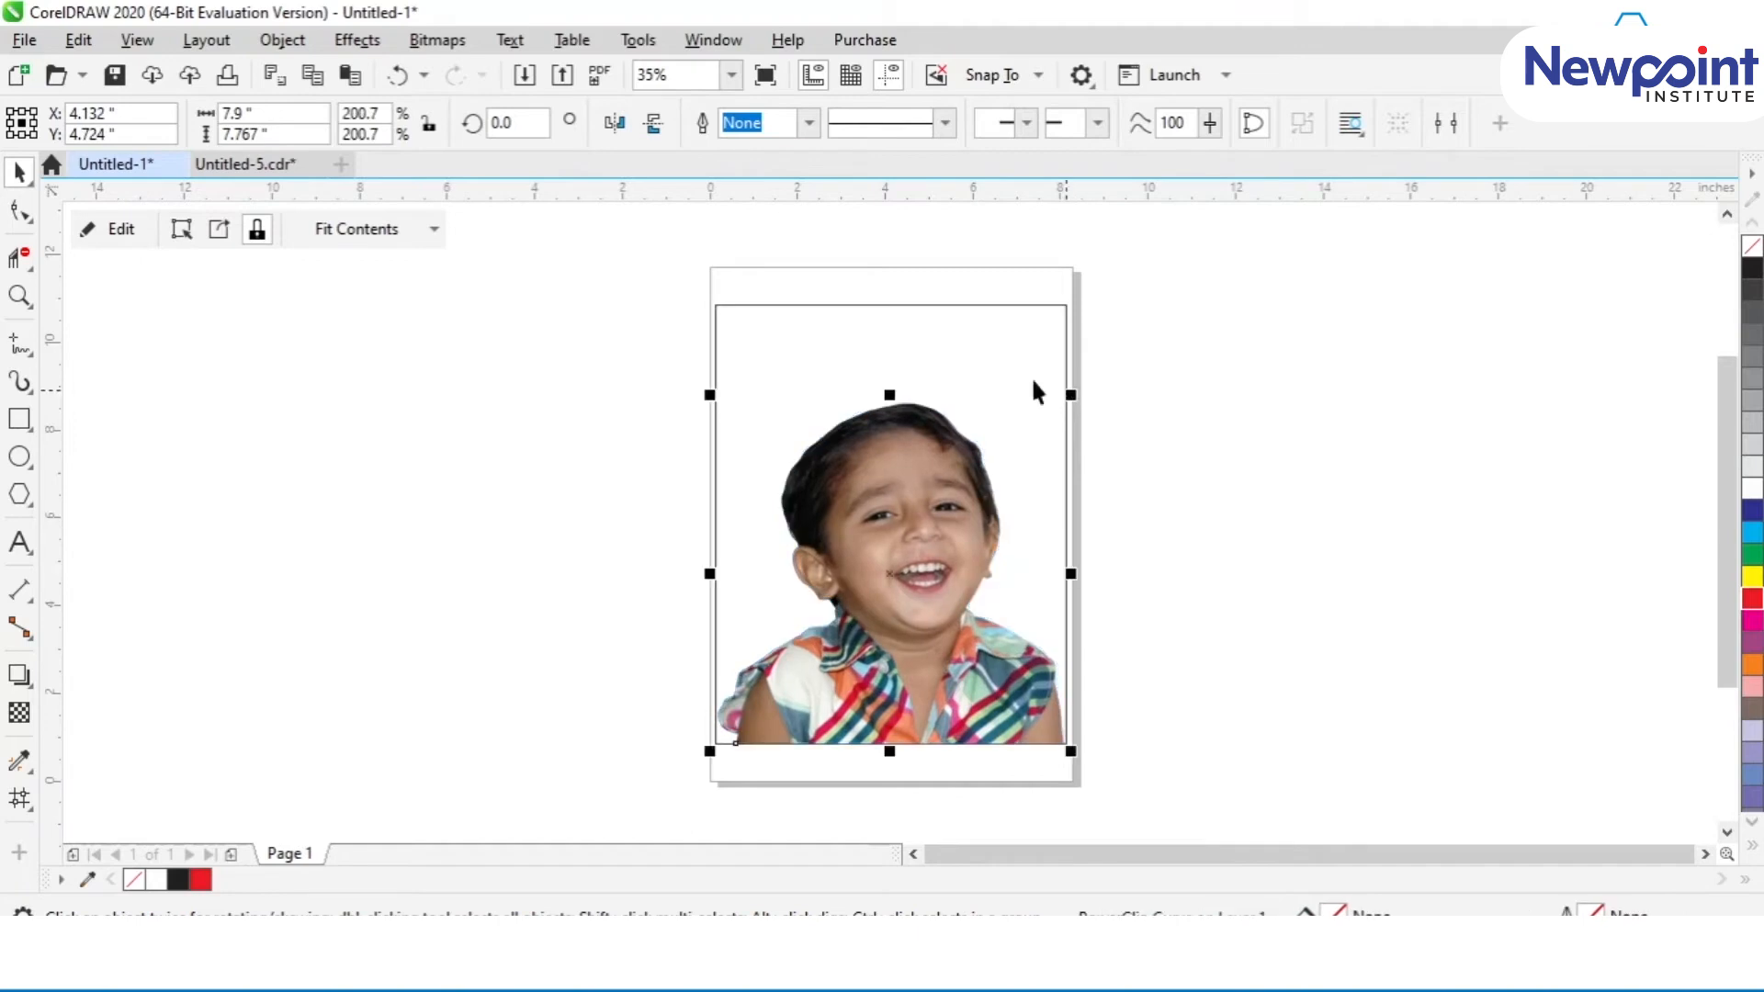
drag(897, 525, 475, 541)
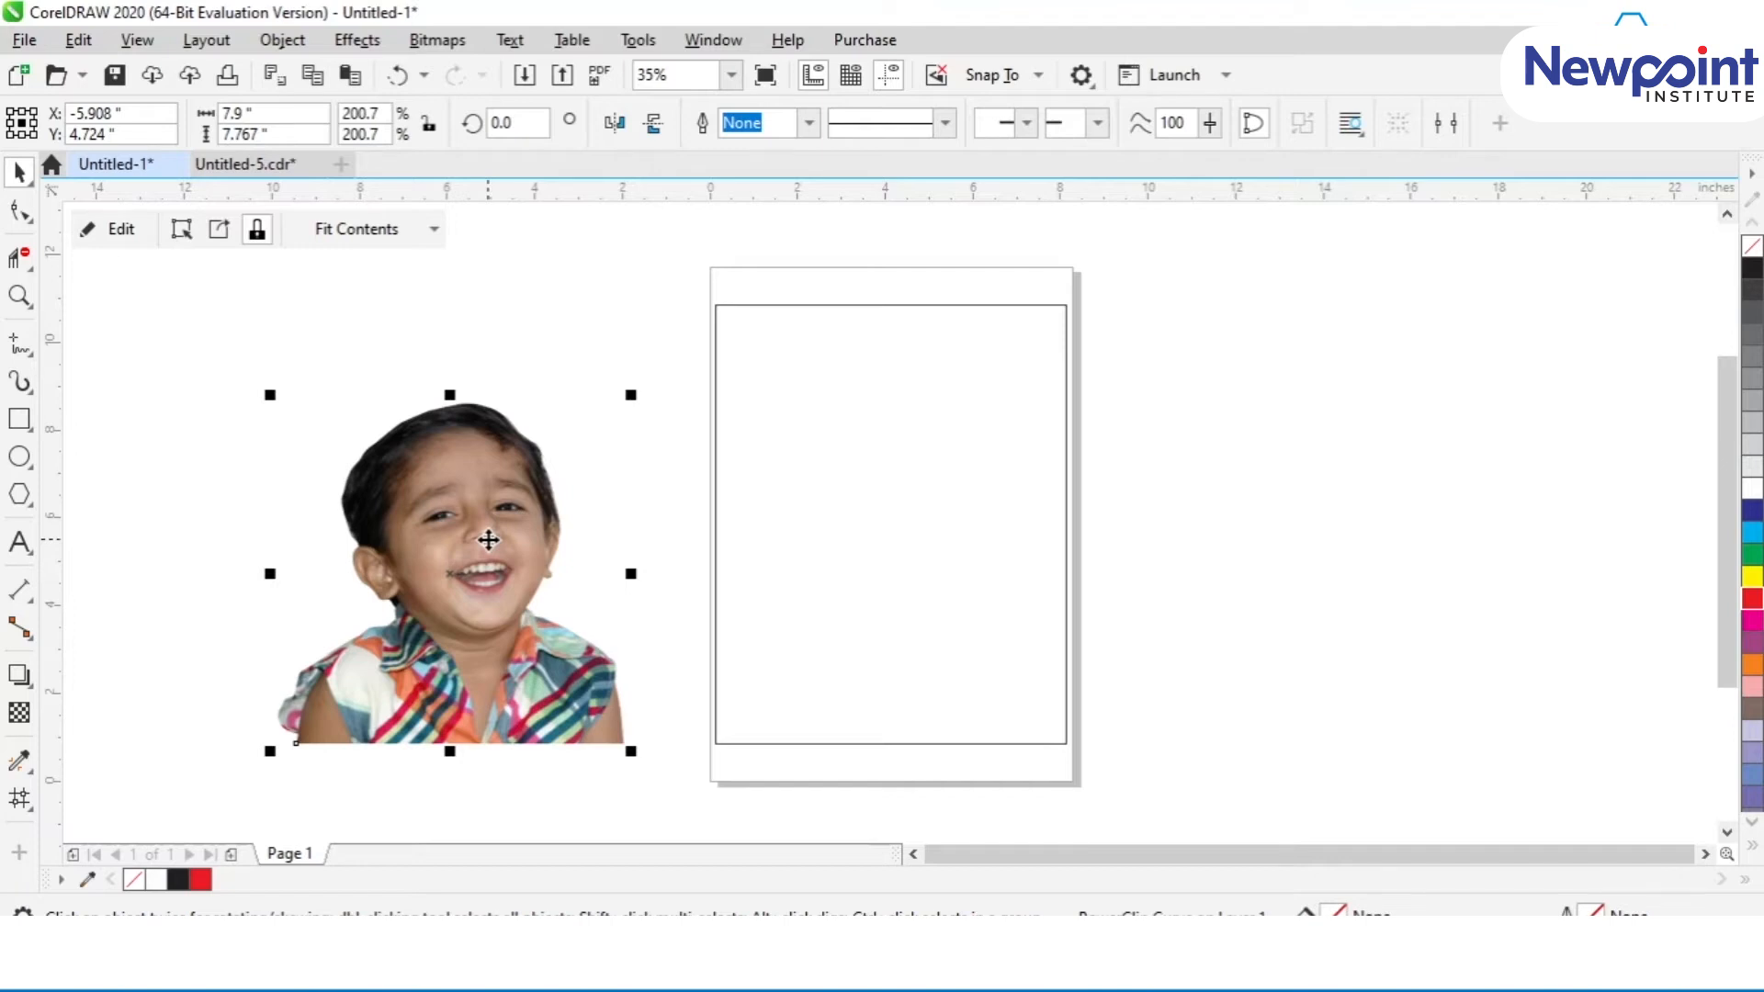
click(594, 303)
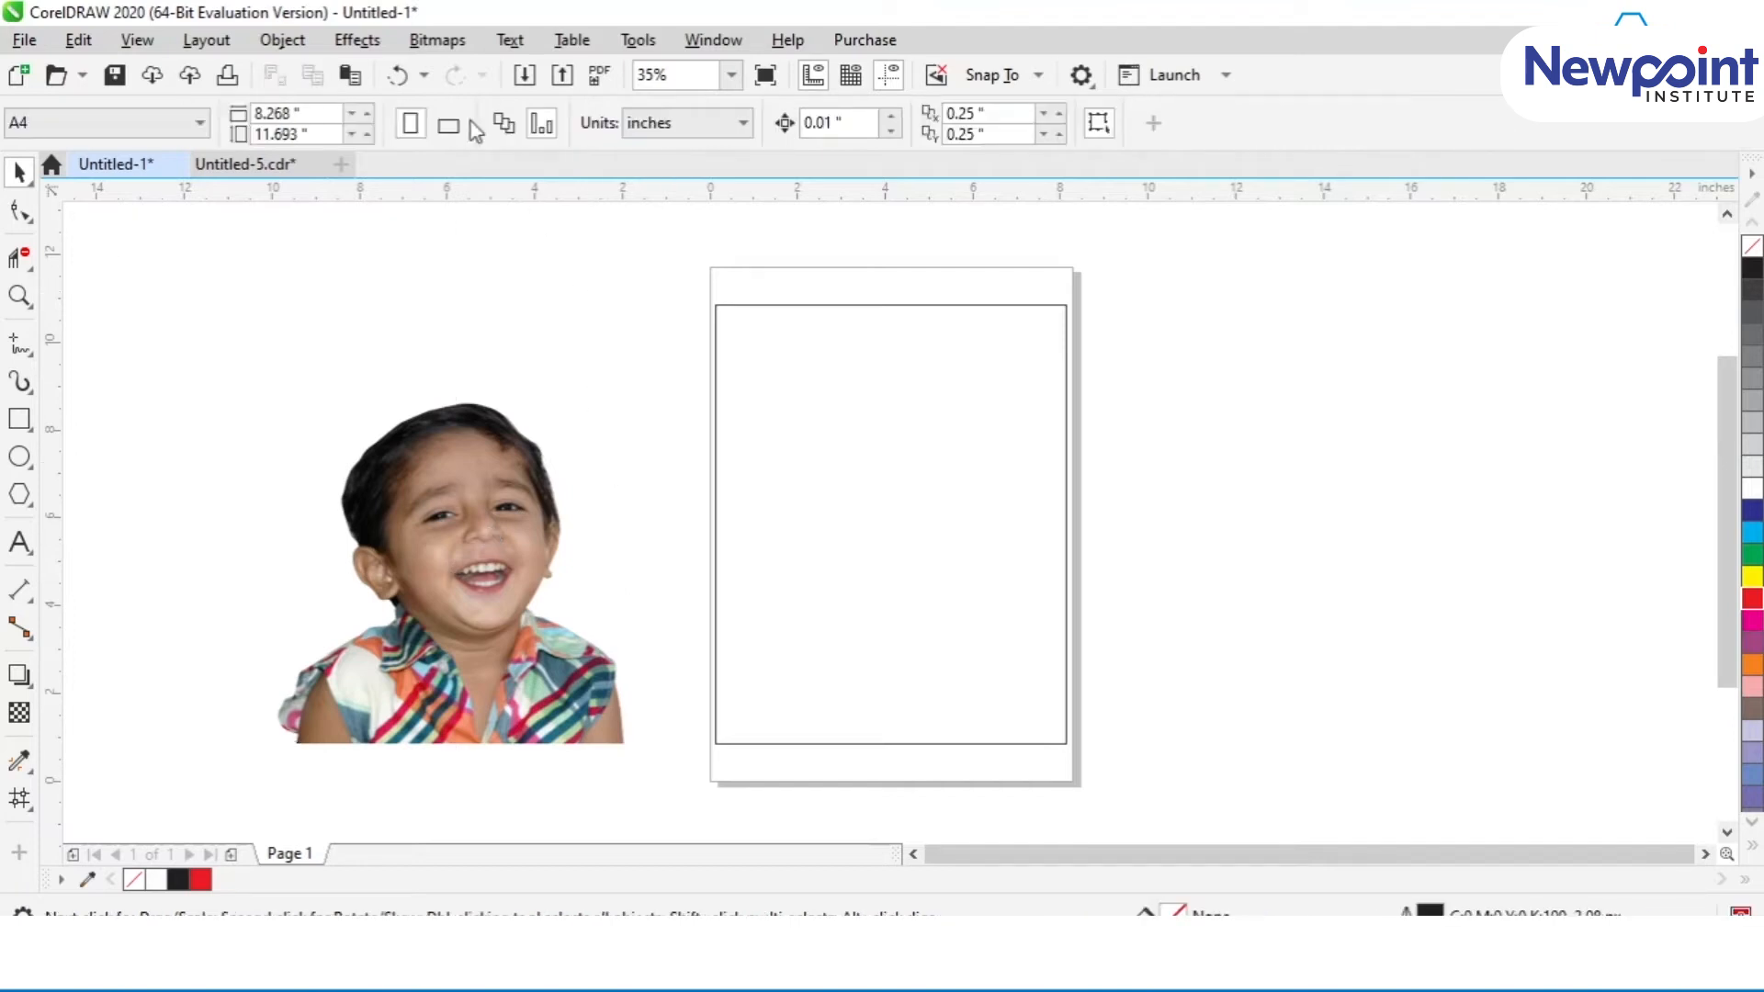
Start the PhotoCocktail effect with the rectangle selected and choose the Desktop folder as the image library.
click(369, 52)
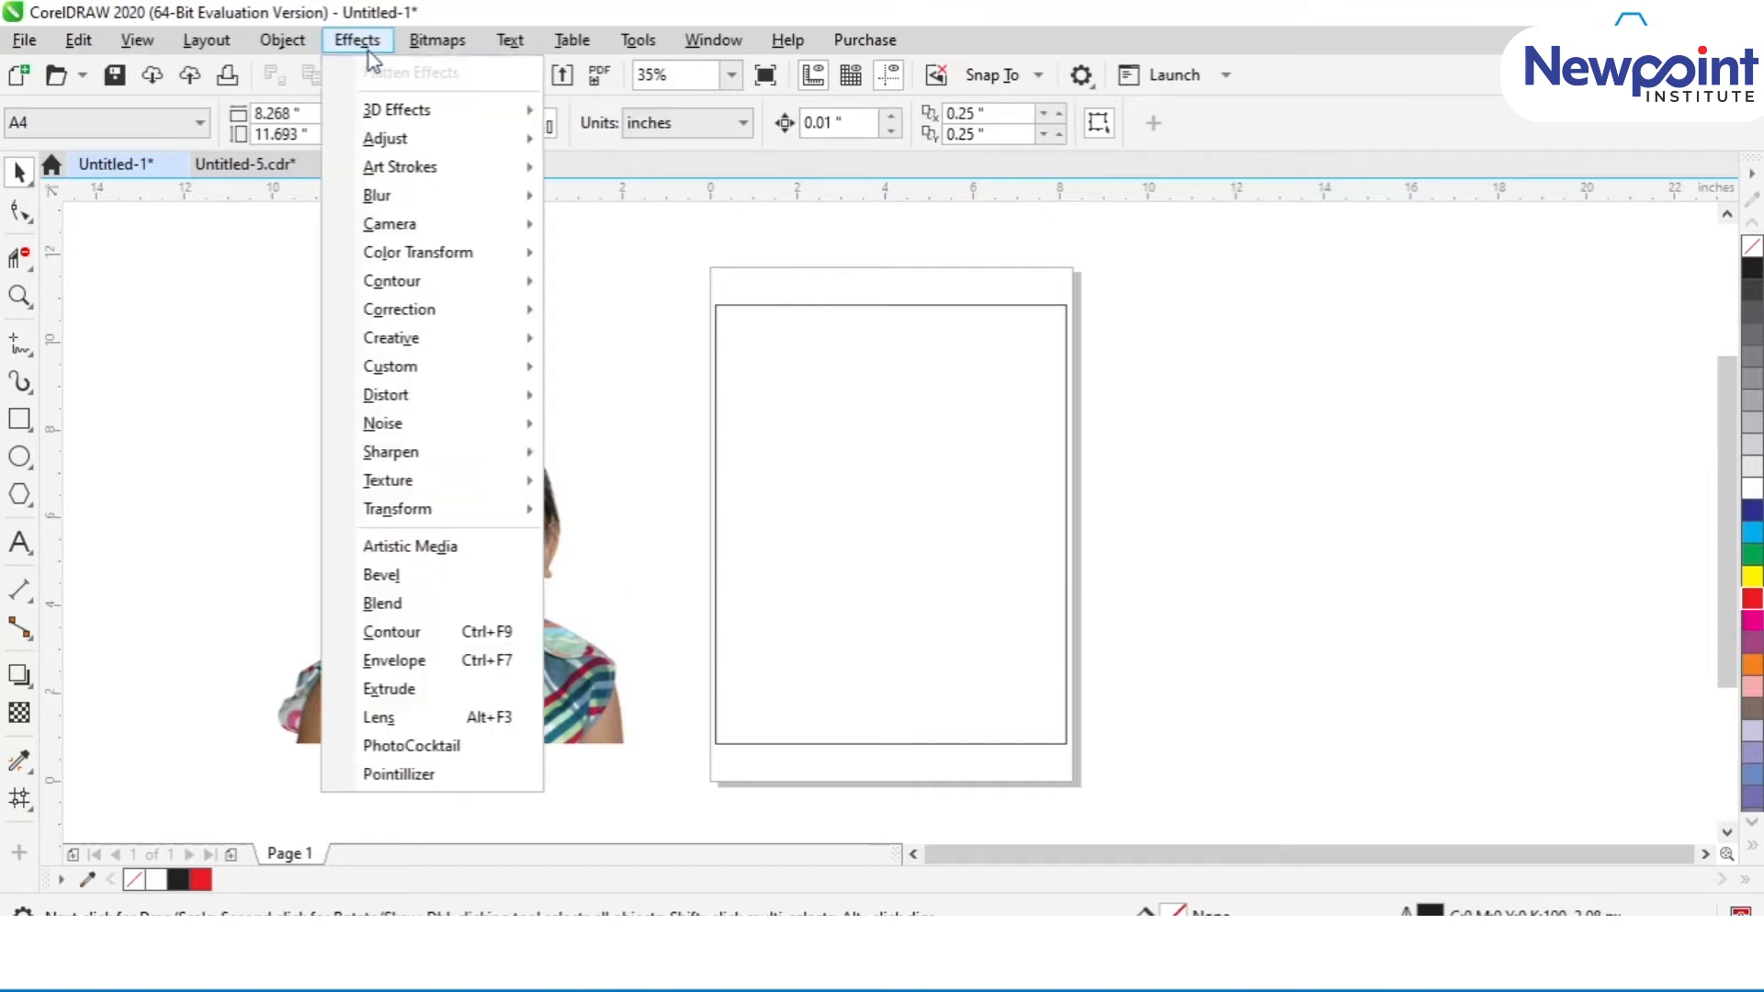
click(497, 752)
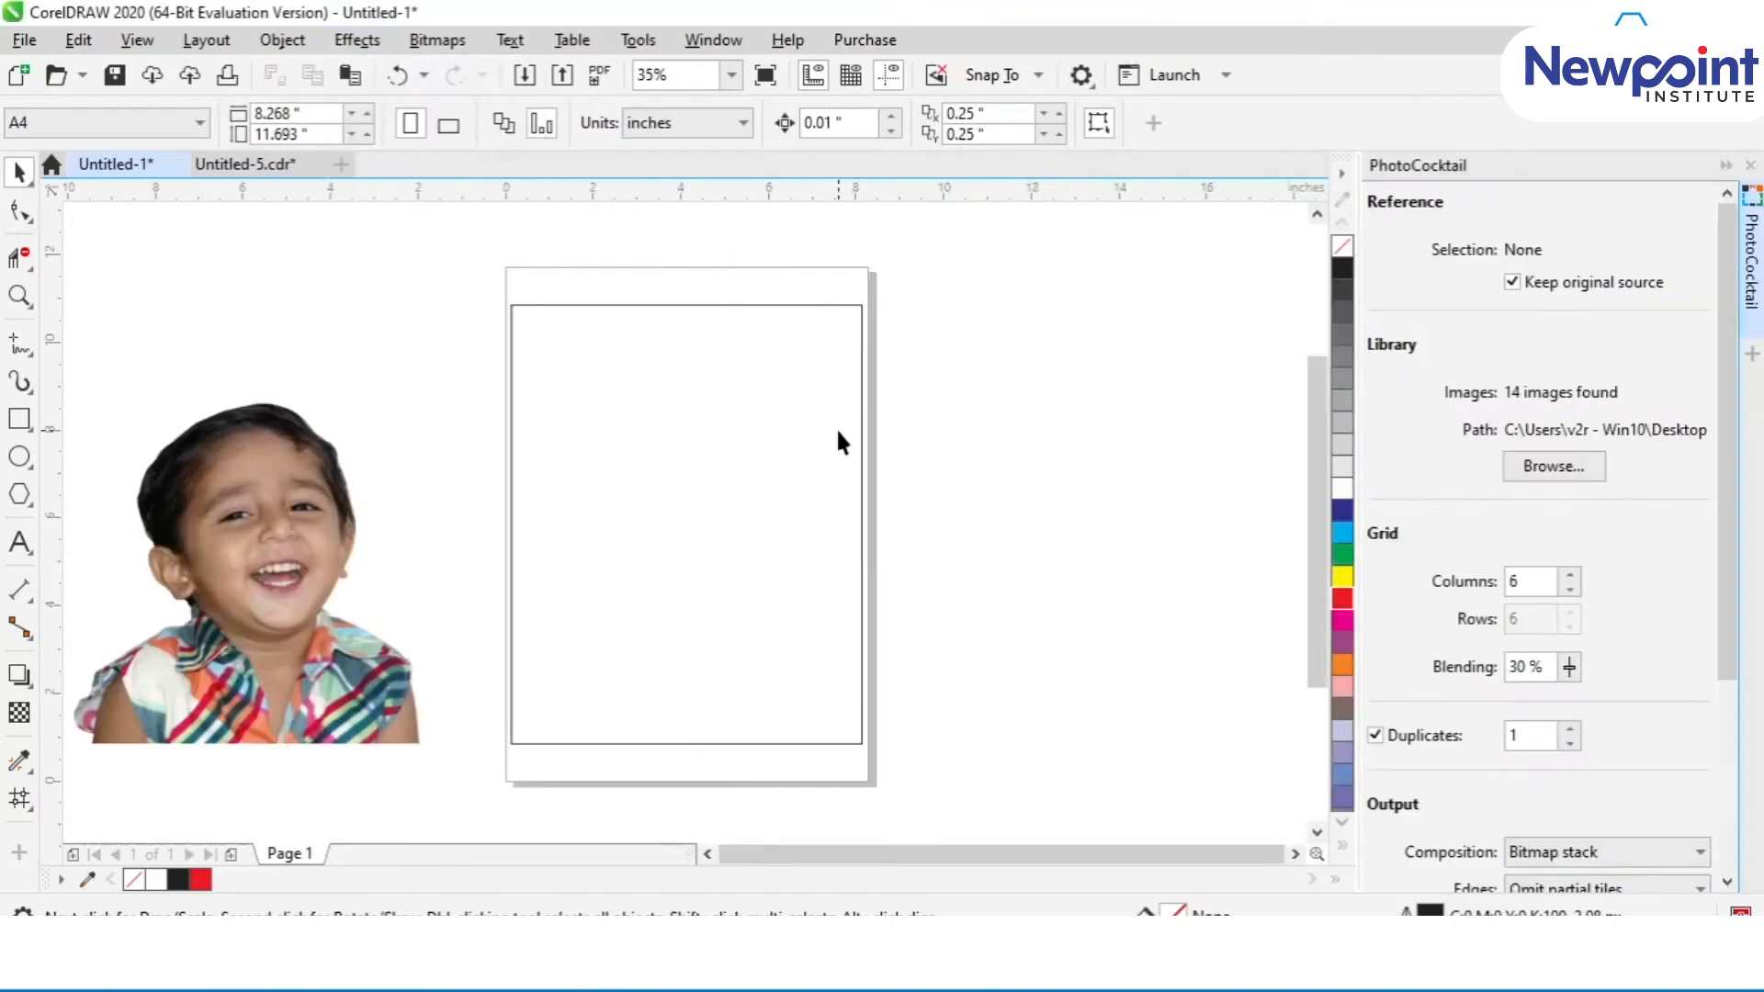
click(838, 431)
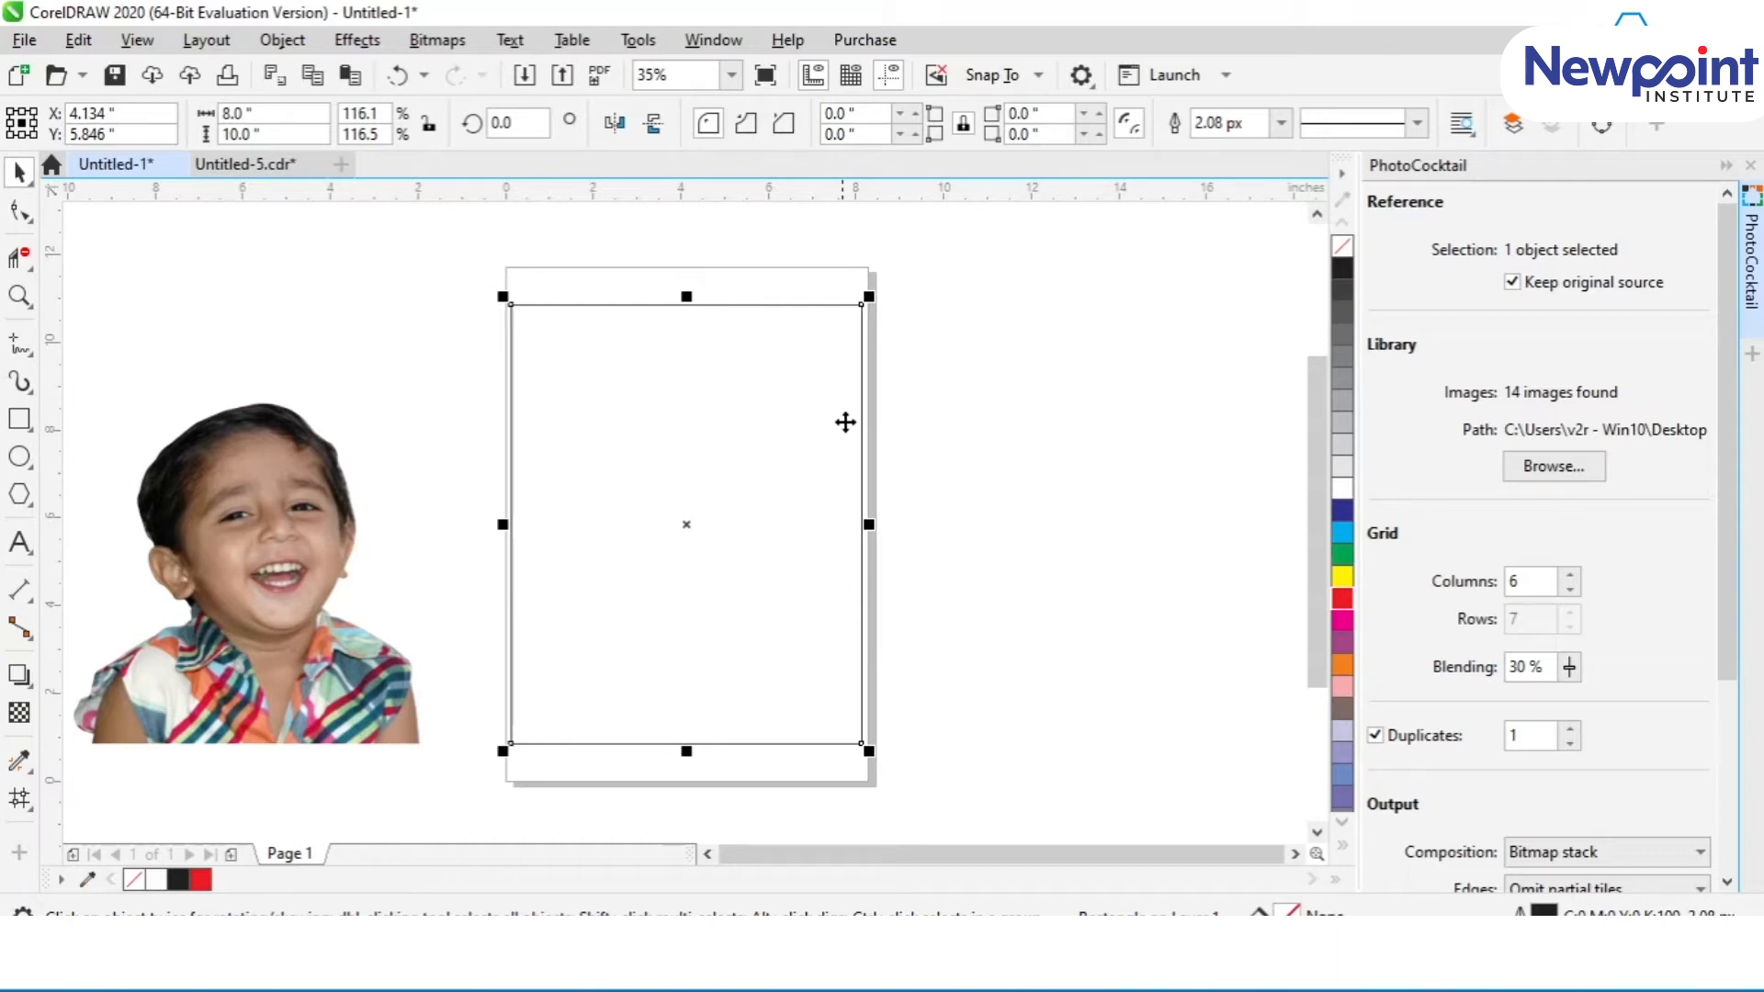
click(1583, 487)
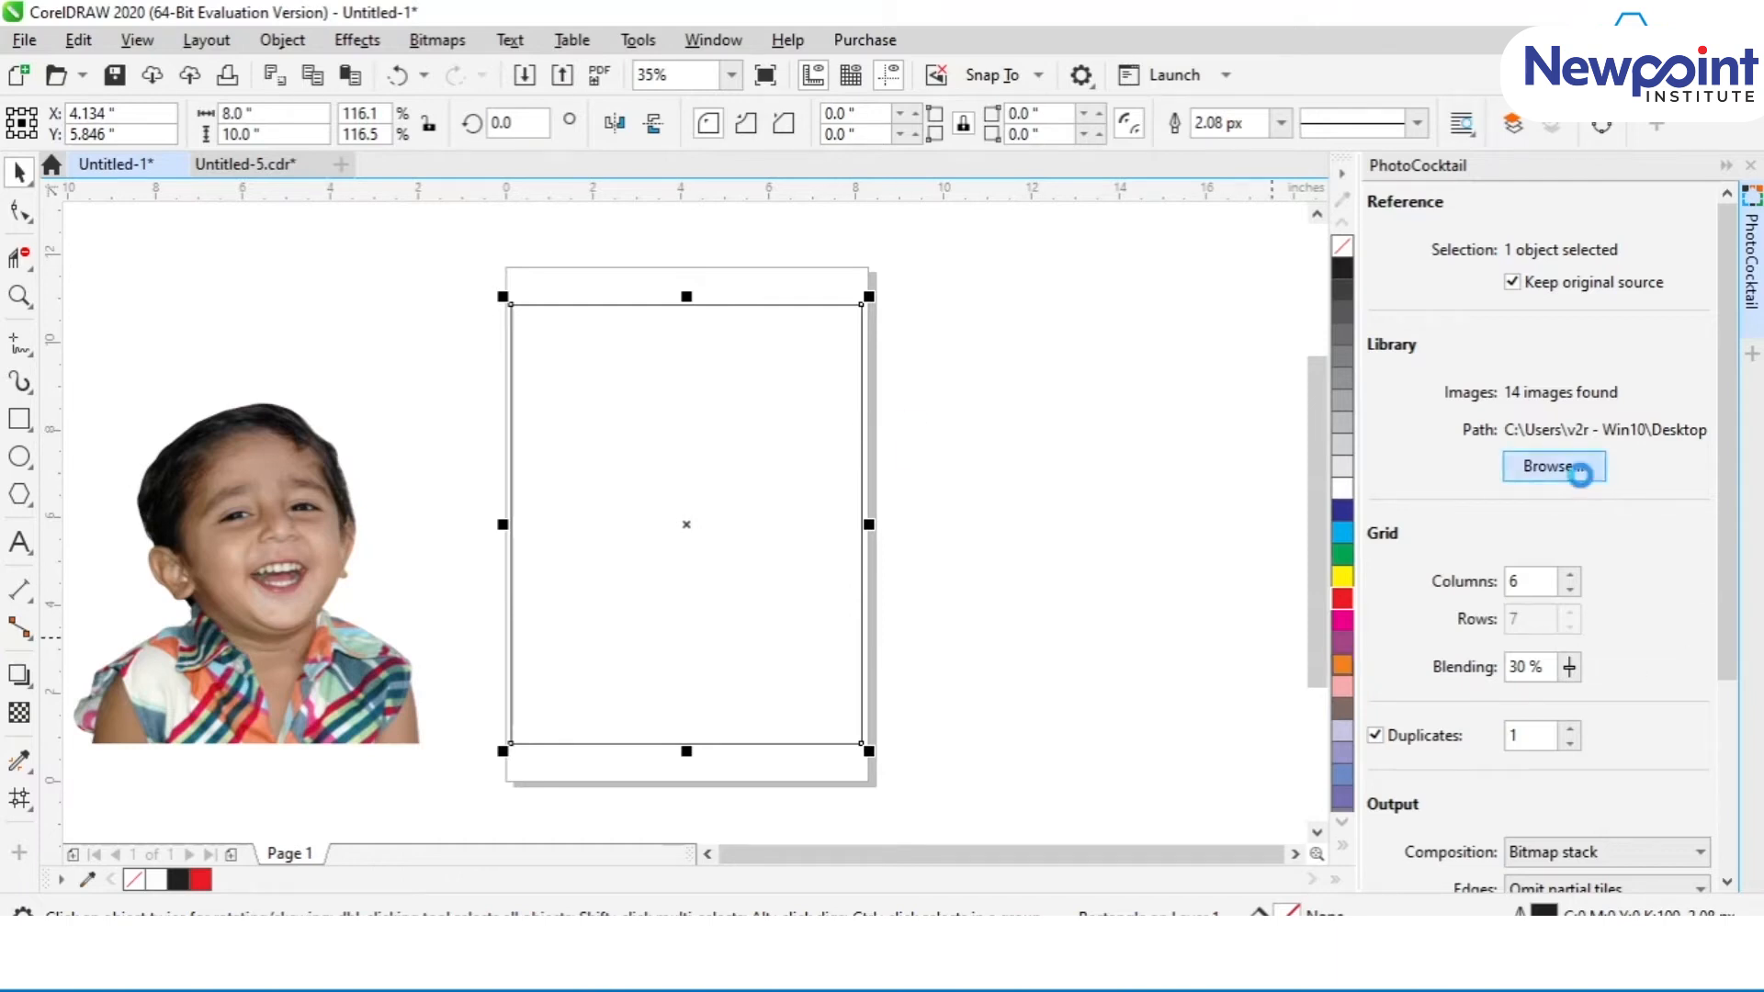
click(109, 202)
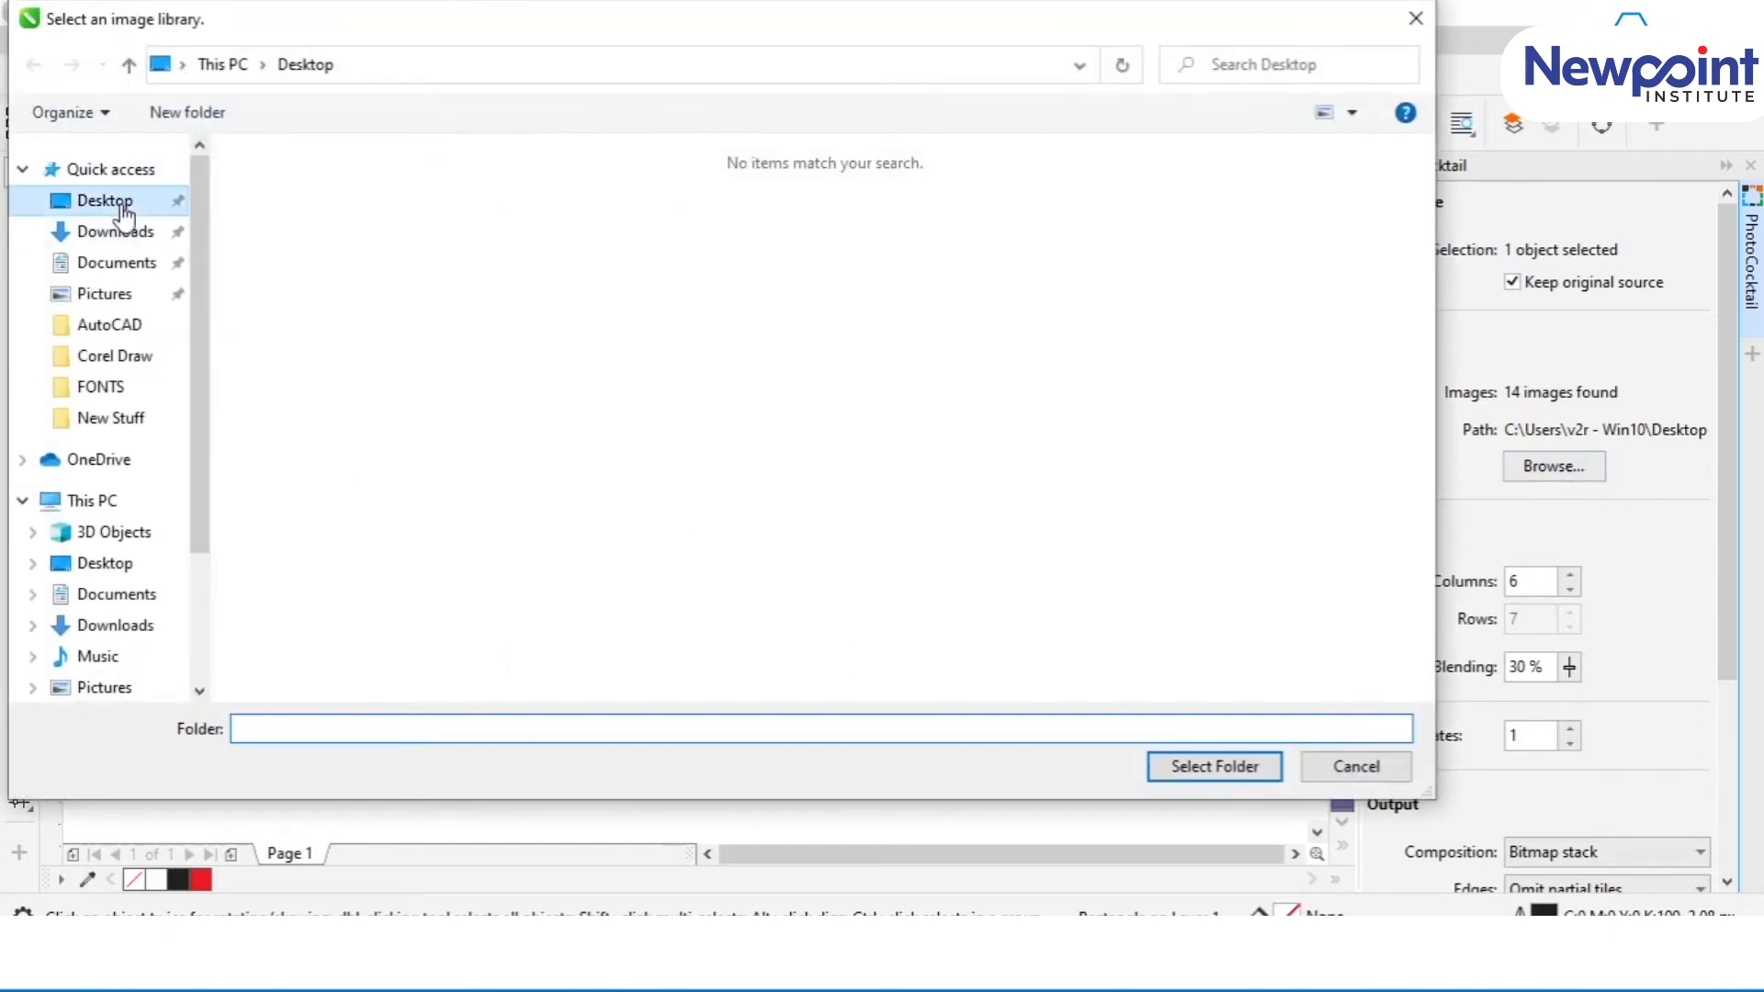
click(1203, 770)
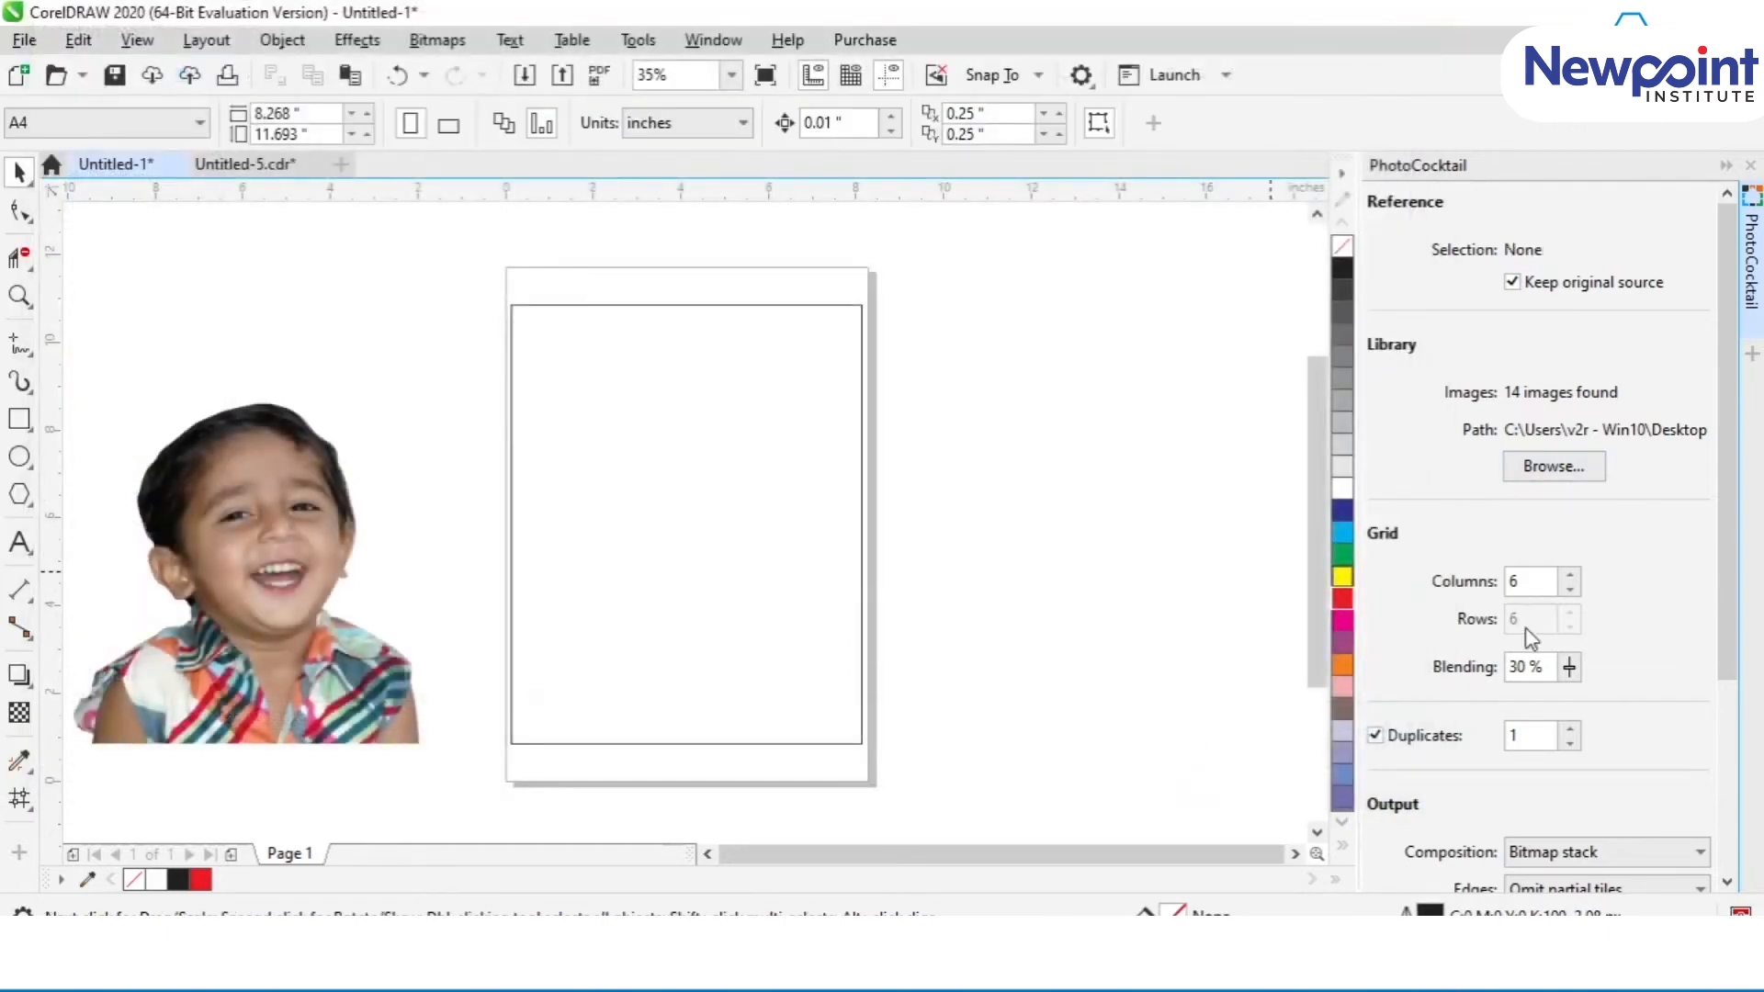
Try a PhotoCocktail Duplicates value of 3 and set it back to 1.
click(1521, 584)
drag(1736, 610, 1739, 774)
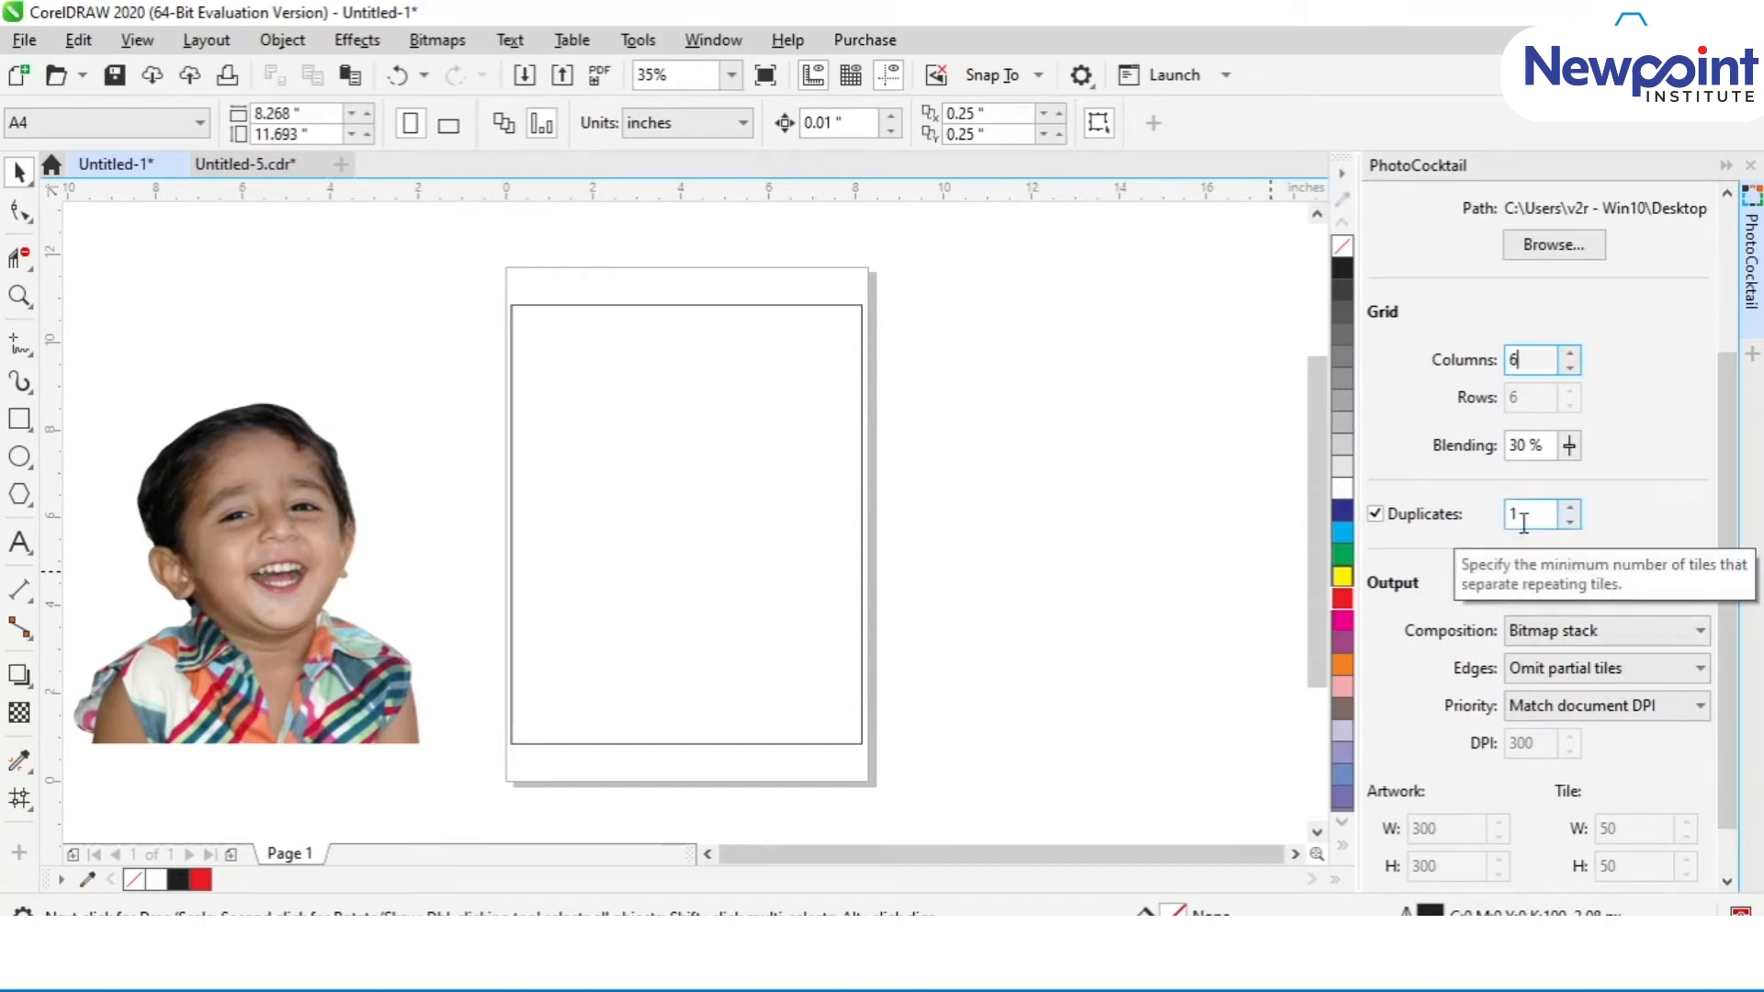
click(1570, 507)
click(1570, 507)
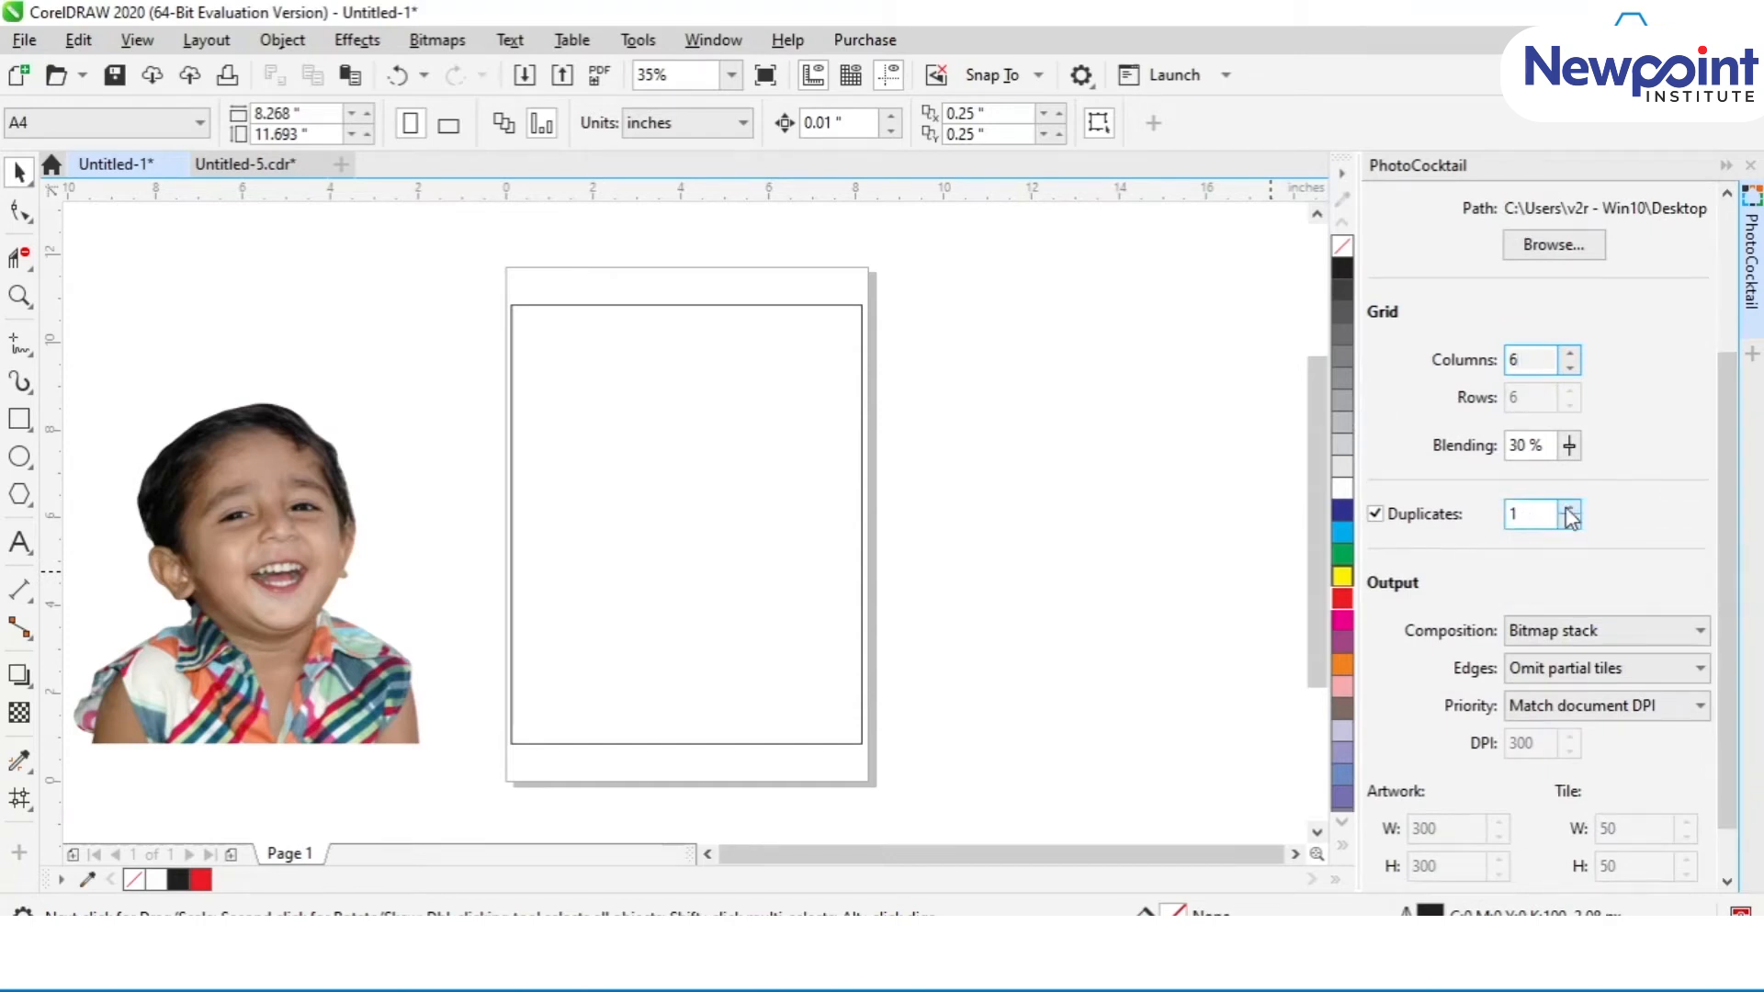
drag(1543, 515, 1487, 526)
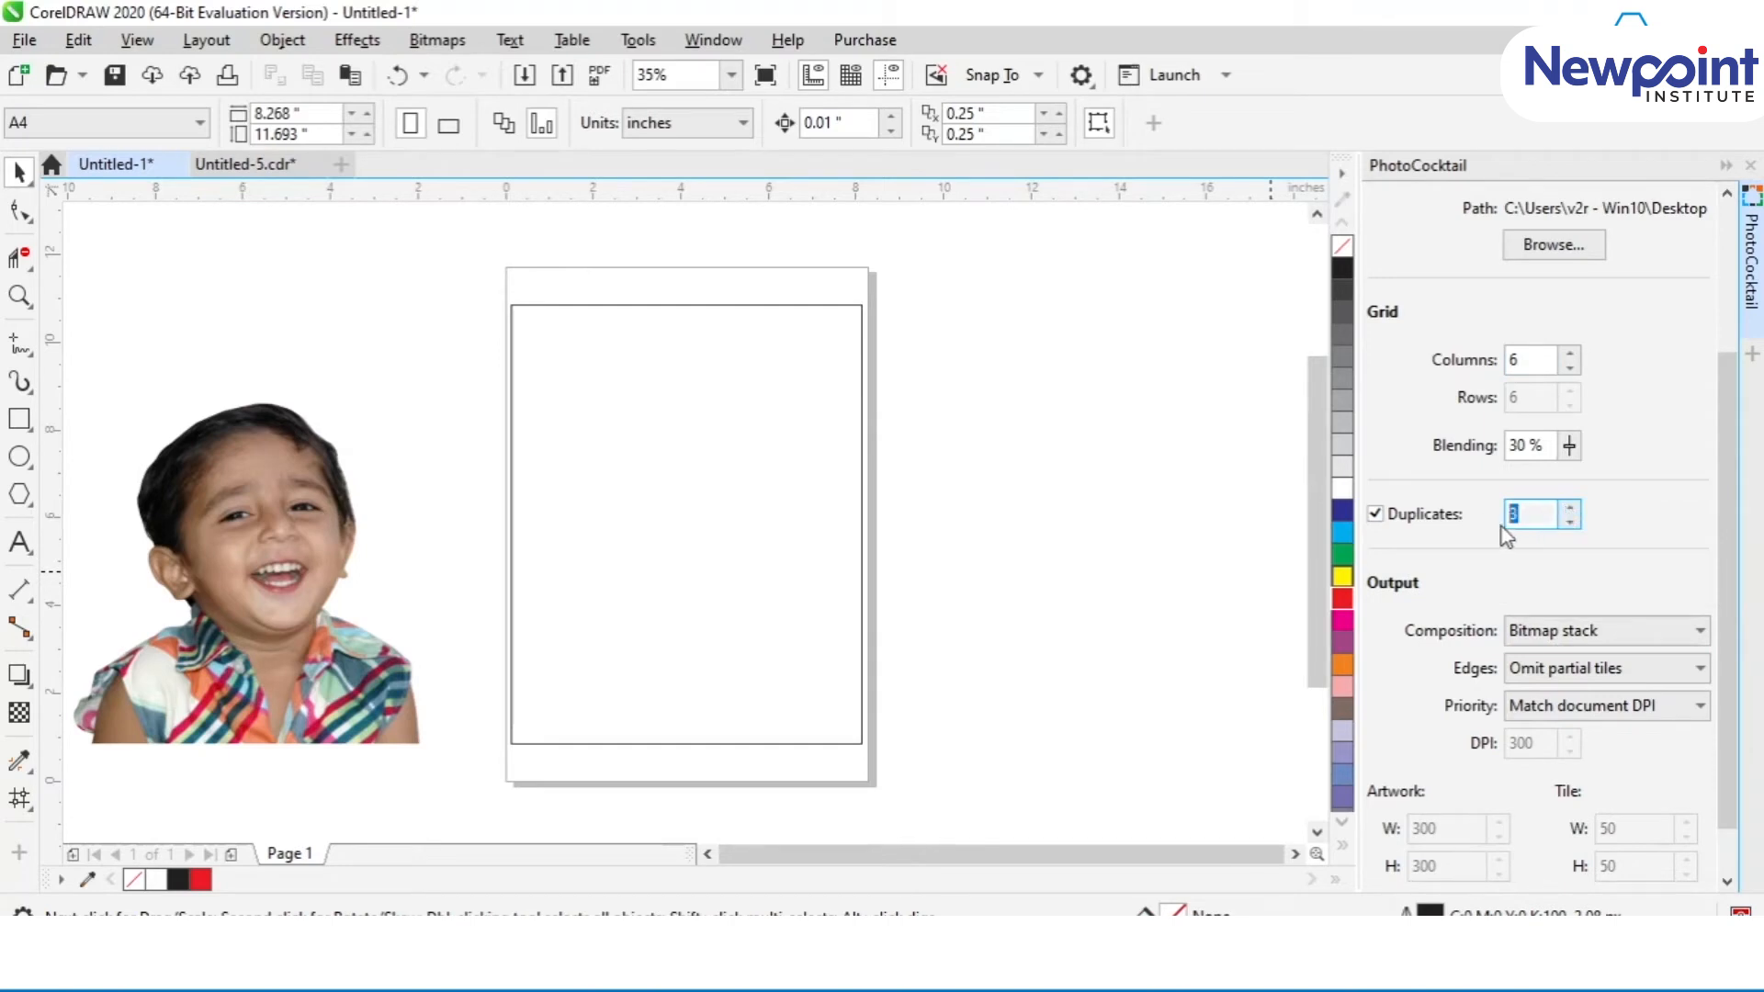
text(1)
Select the 8 by 10 inch rectangle as the PhotoCocktail source and review its grid and output settings.
scroll(1718, 716, down, 2)
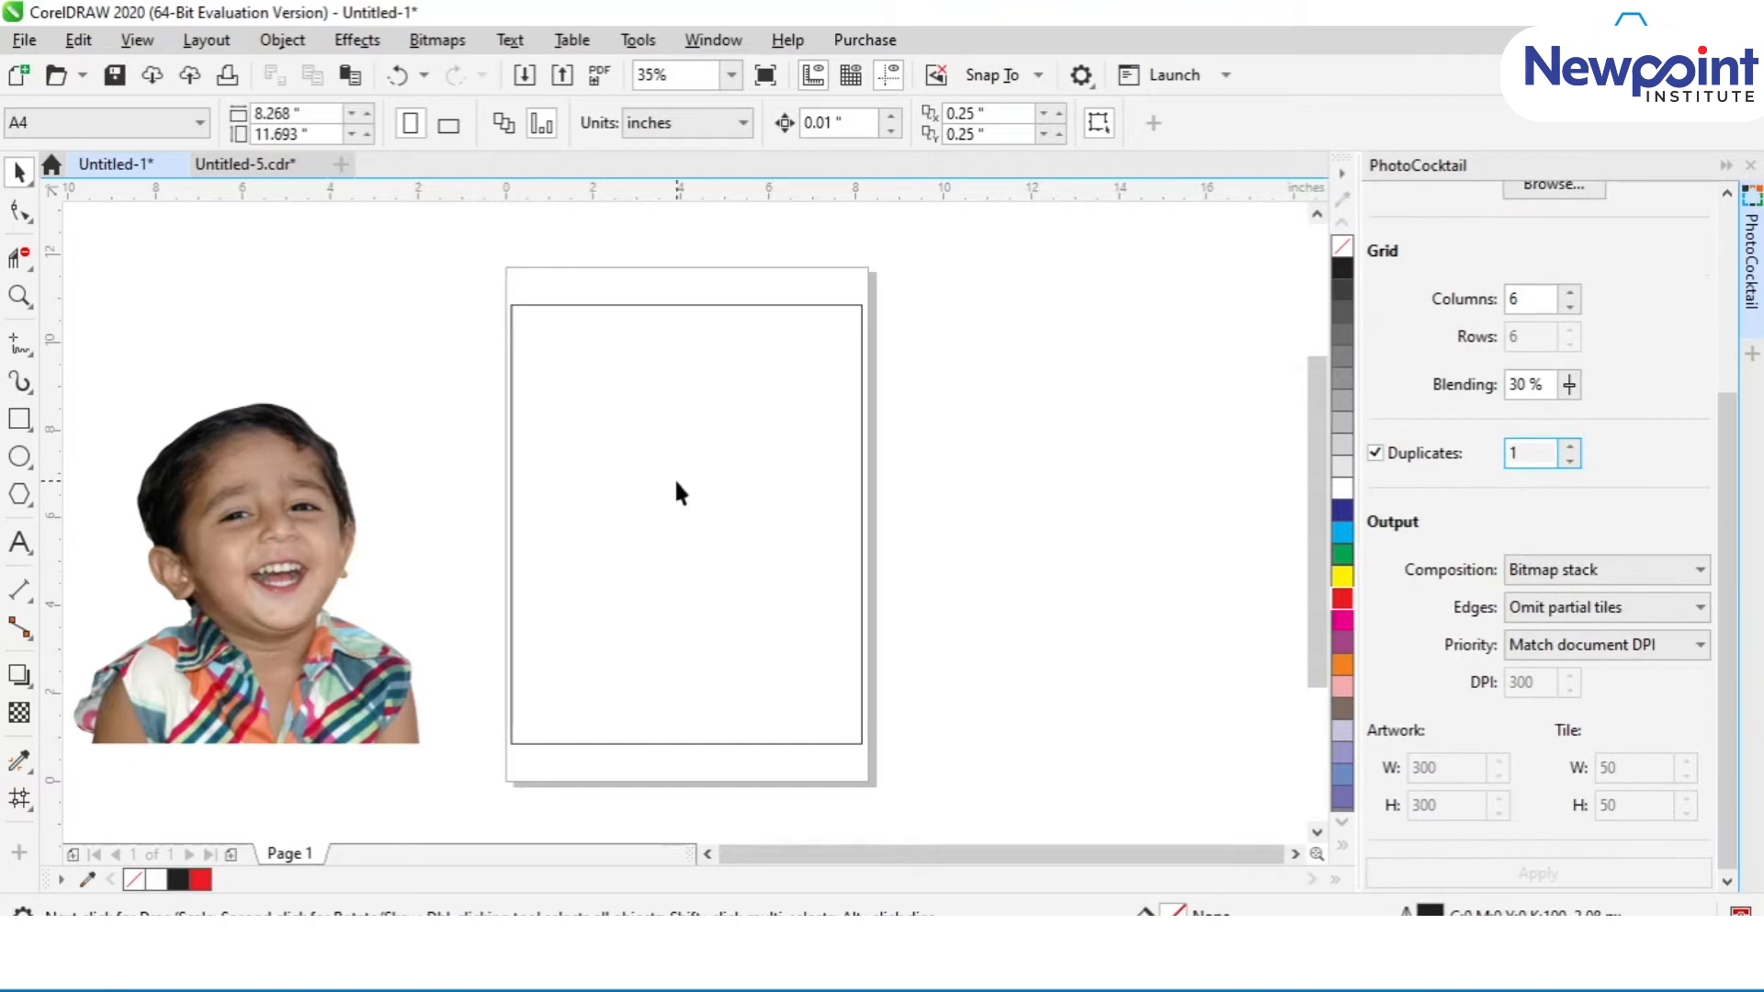
click(701, 467)
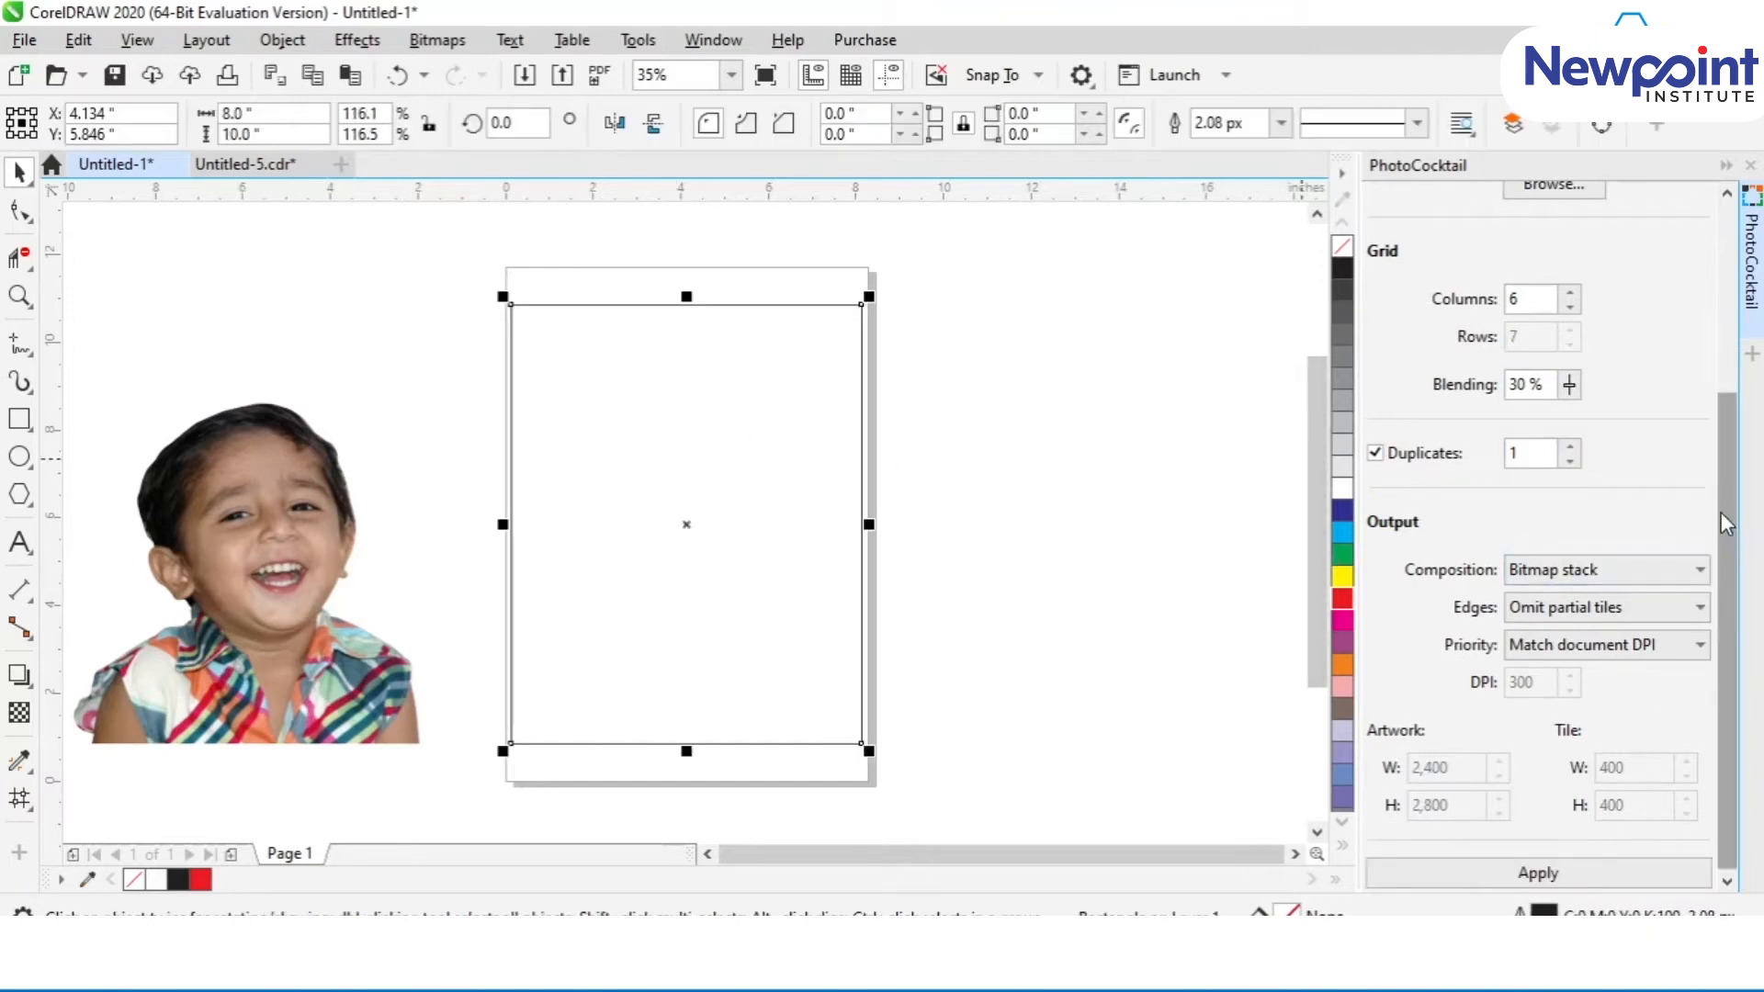
scroll(1716, 420, up, 3)
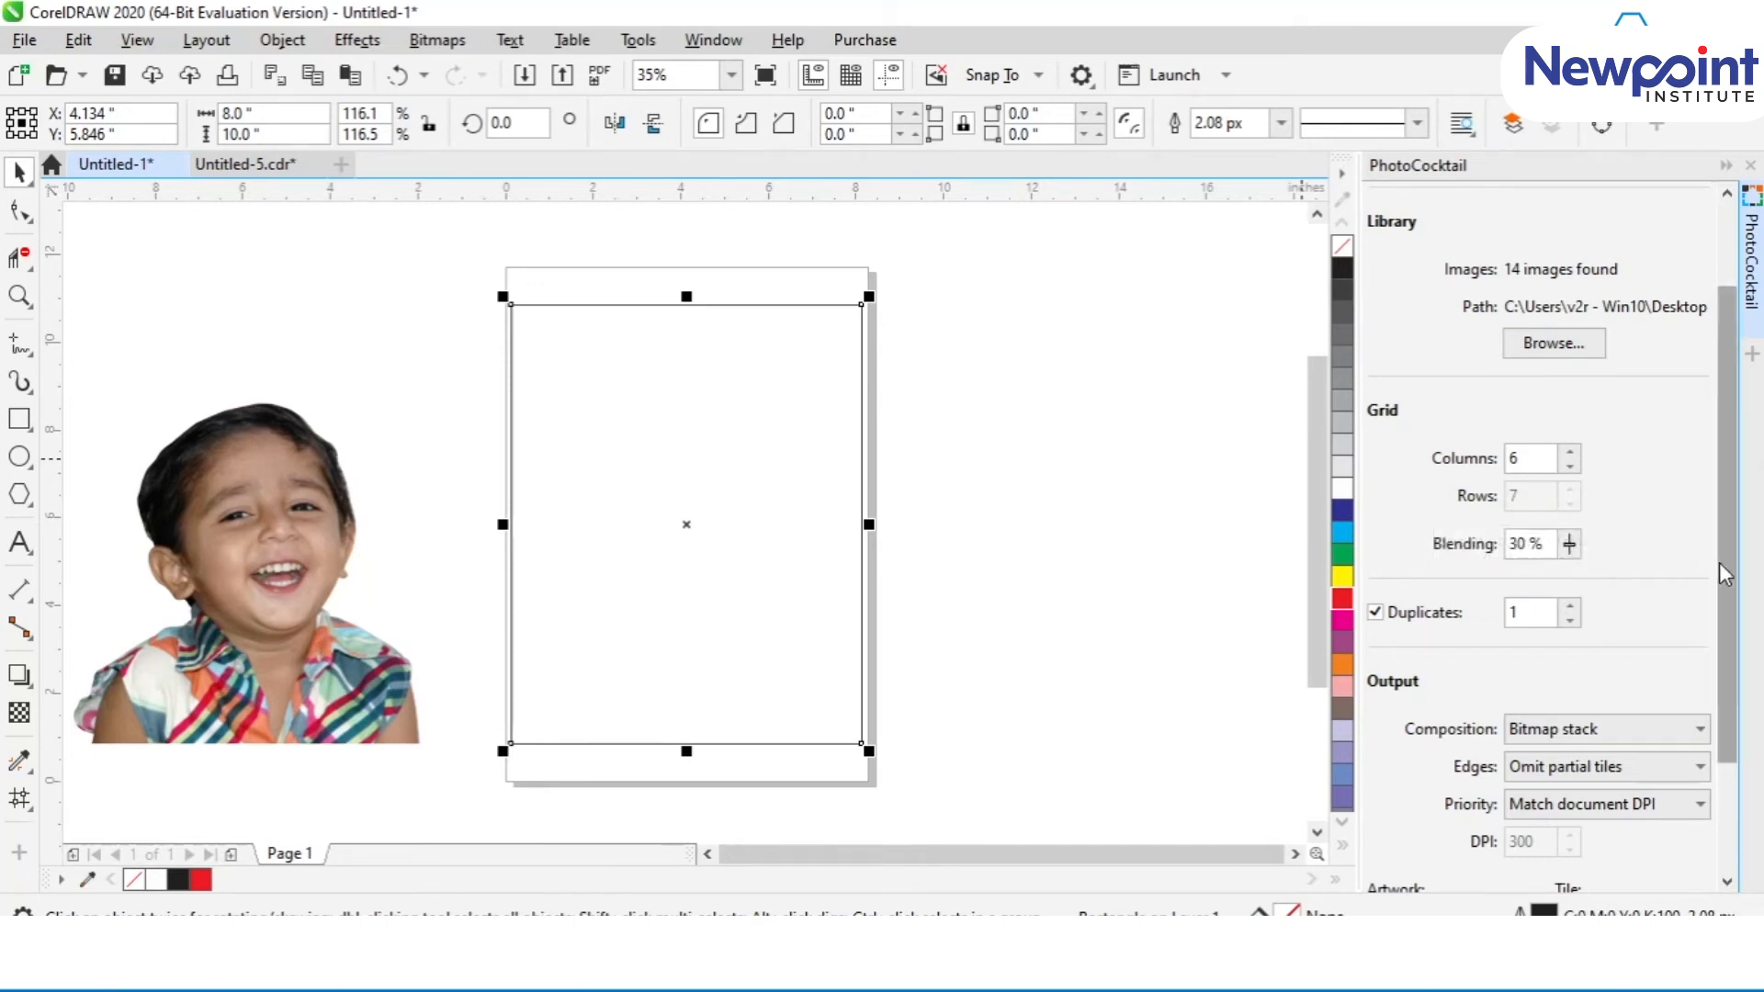
drag(1719, 564, 1722, 681)
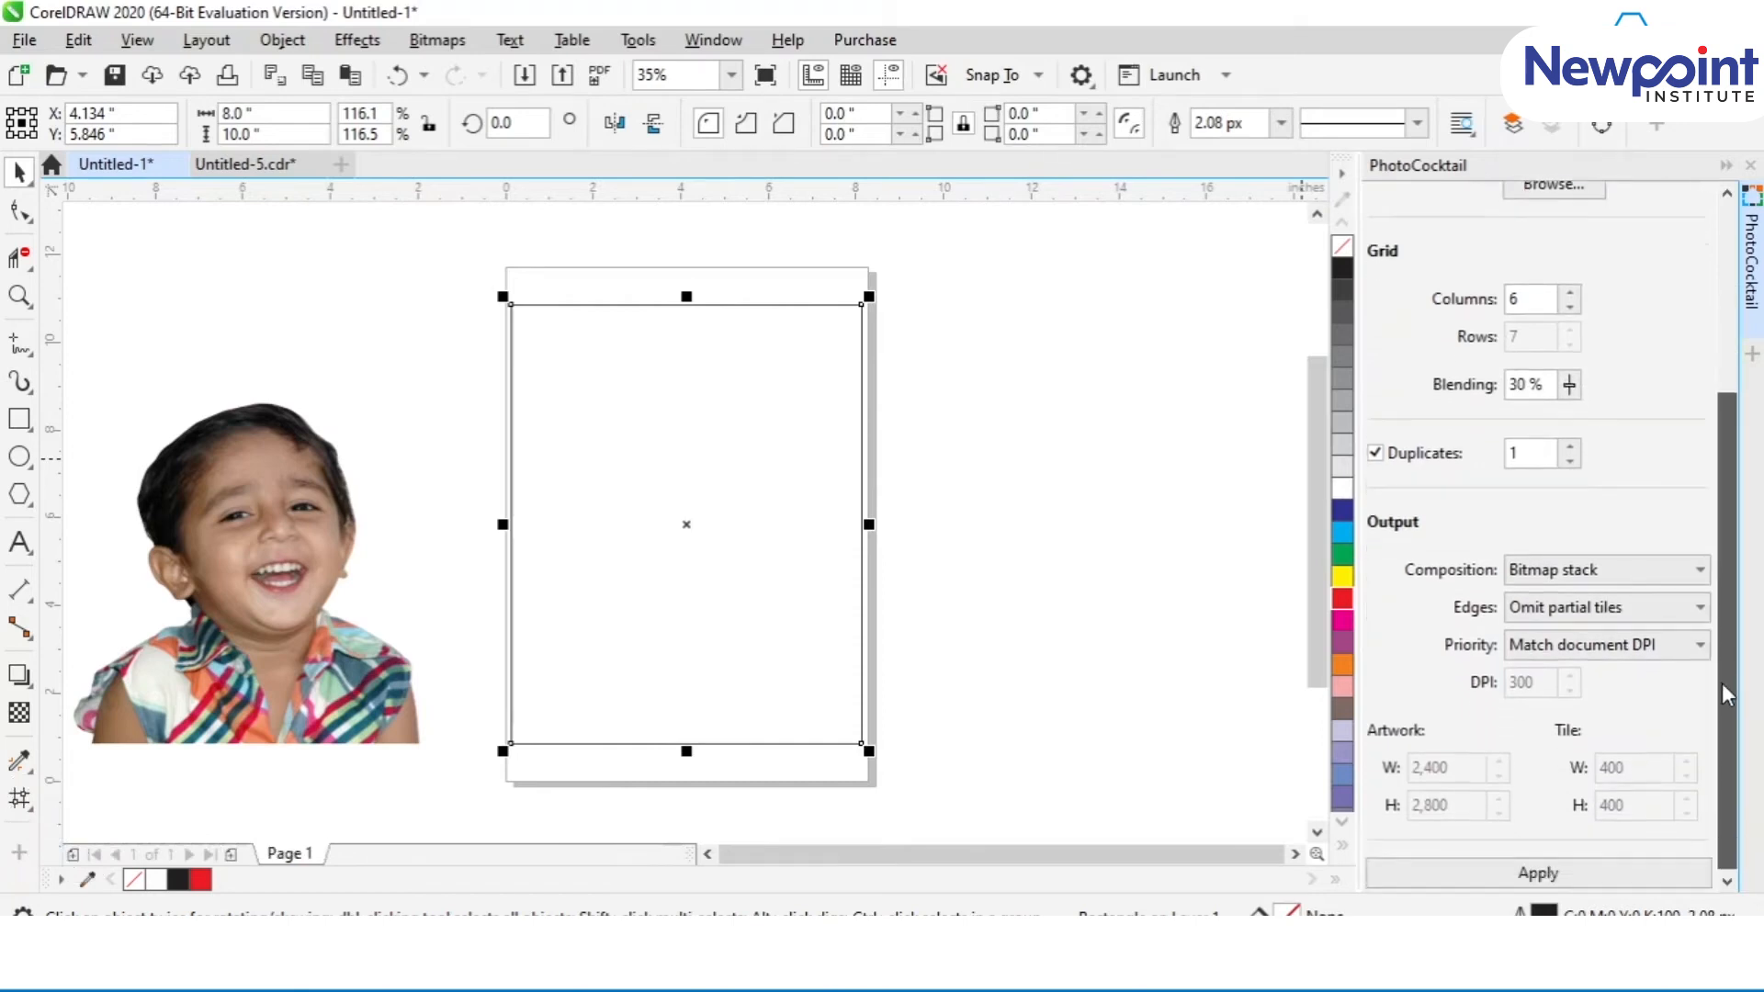
Try a Columns value of 4 for the mosaic grid and set it back to 6.
double_click(1527, 300)
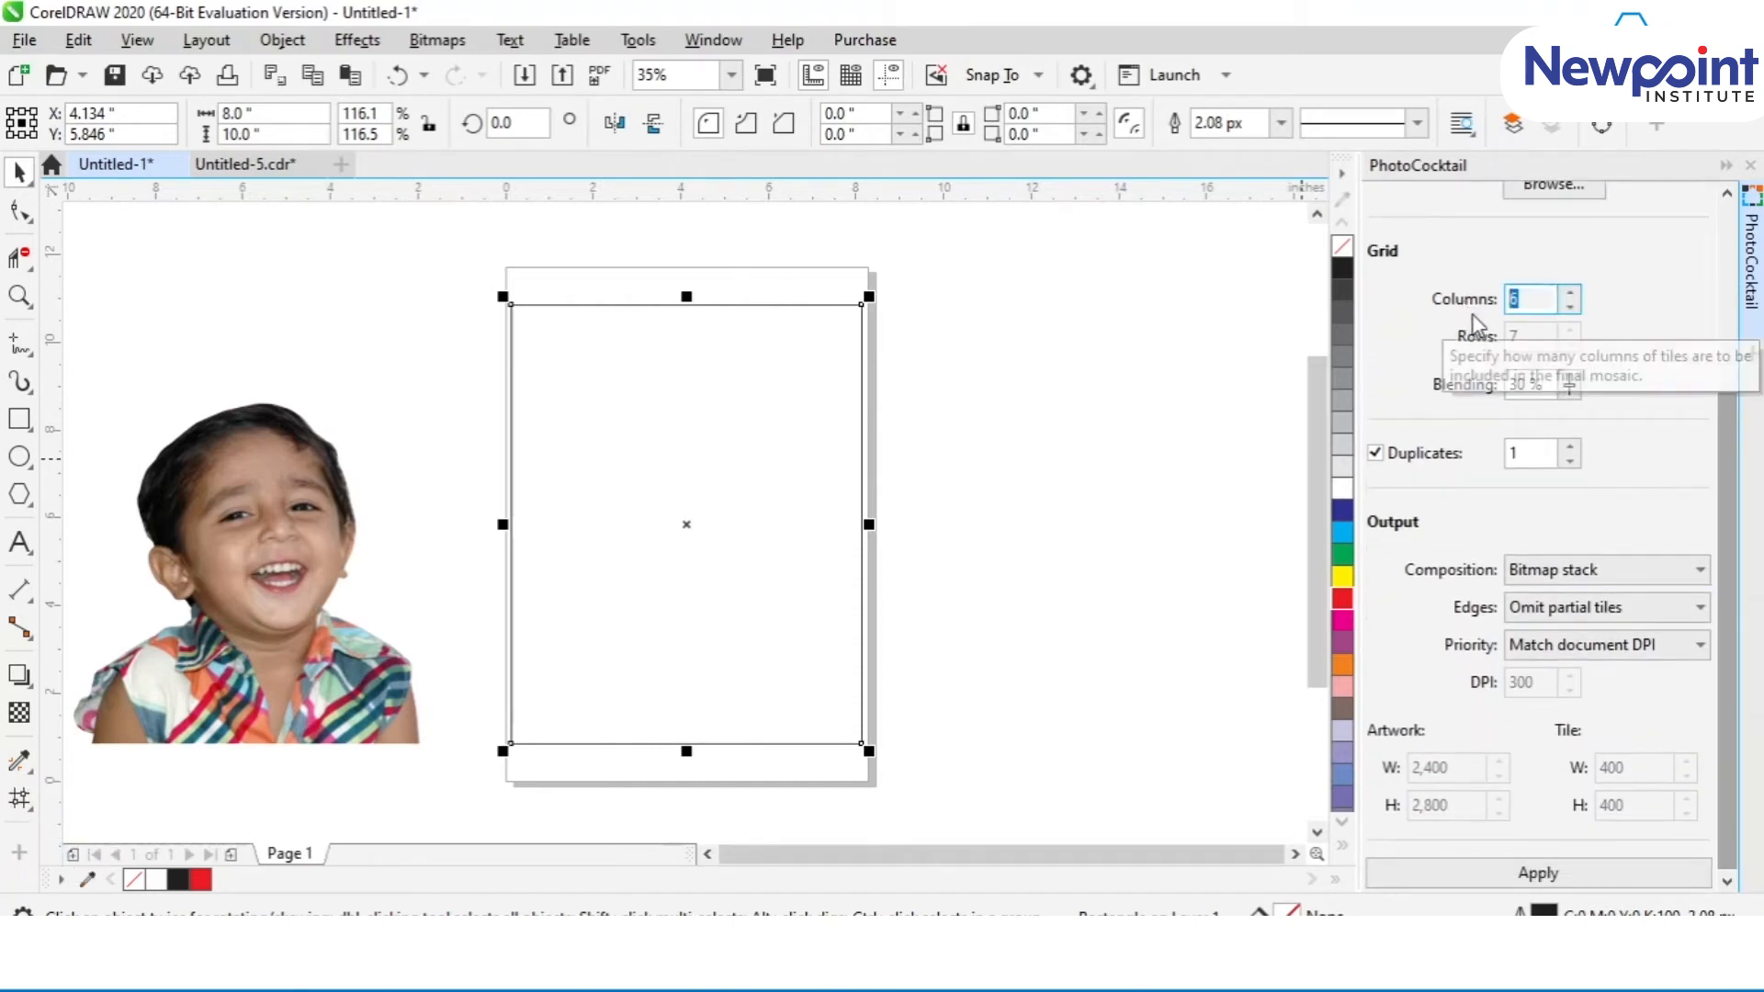
text(4)
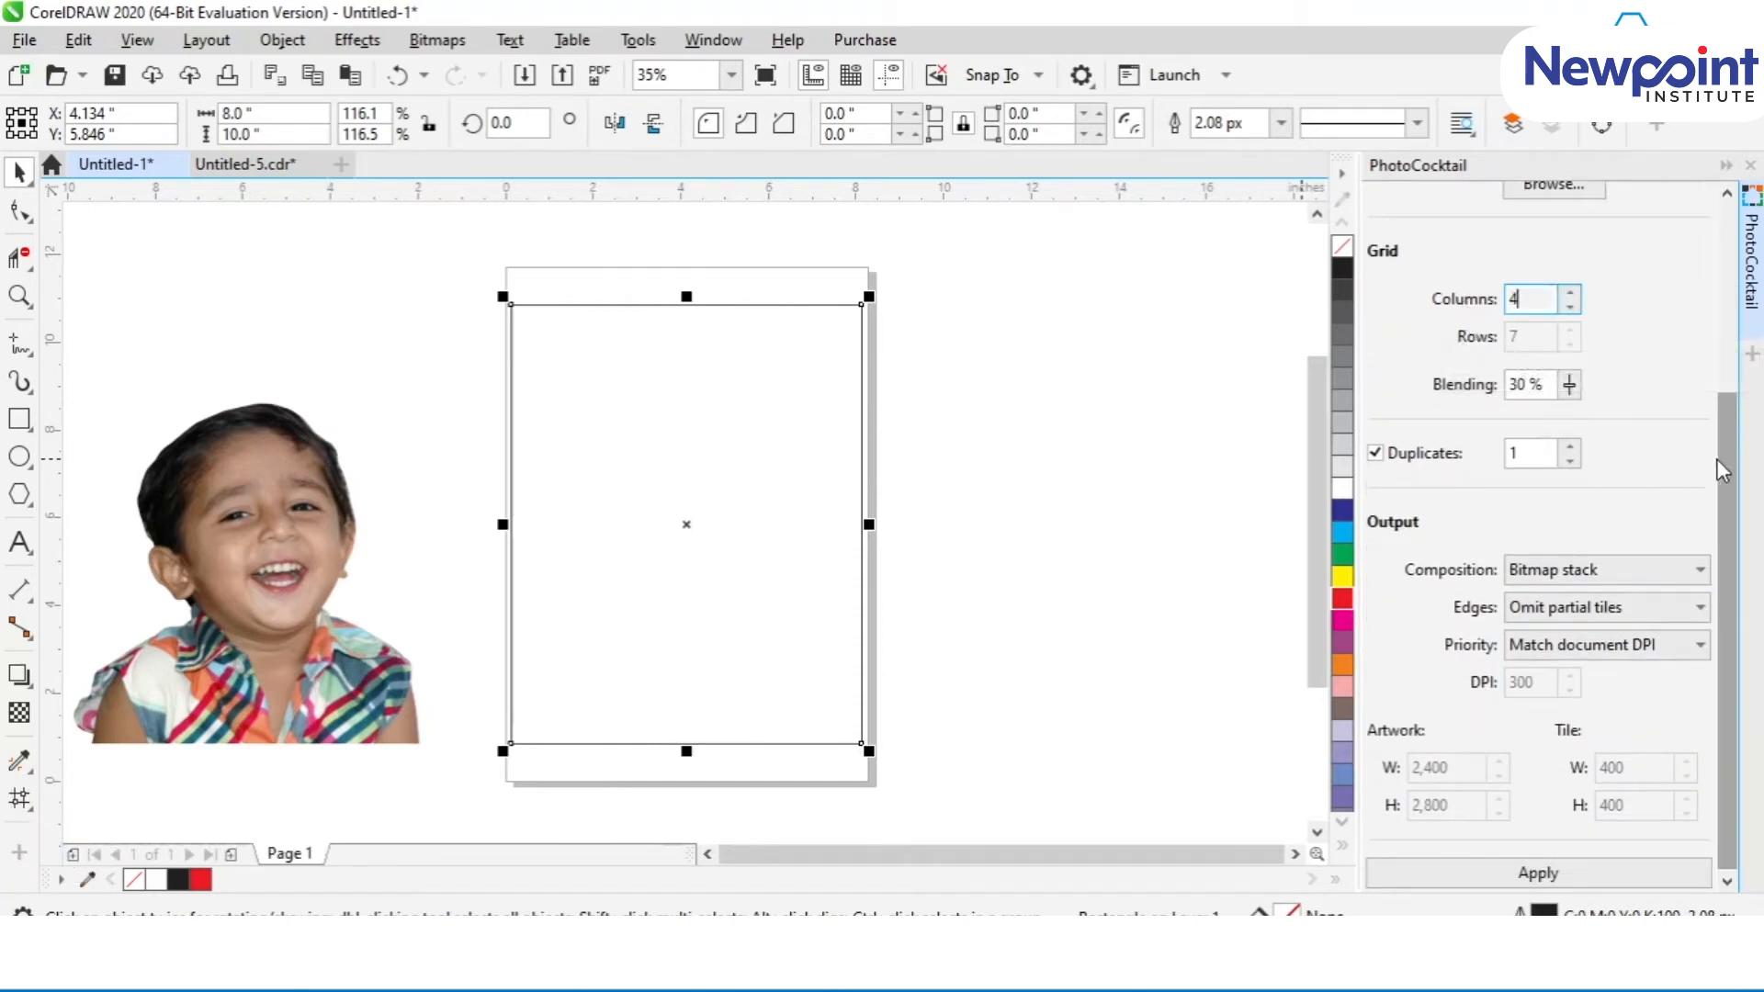
drag(1722, 476, 1722, 407)
click(1534, 484)
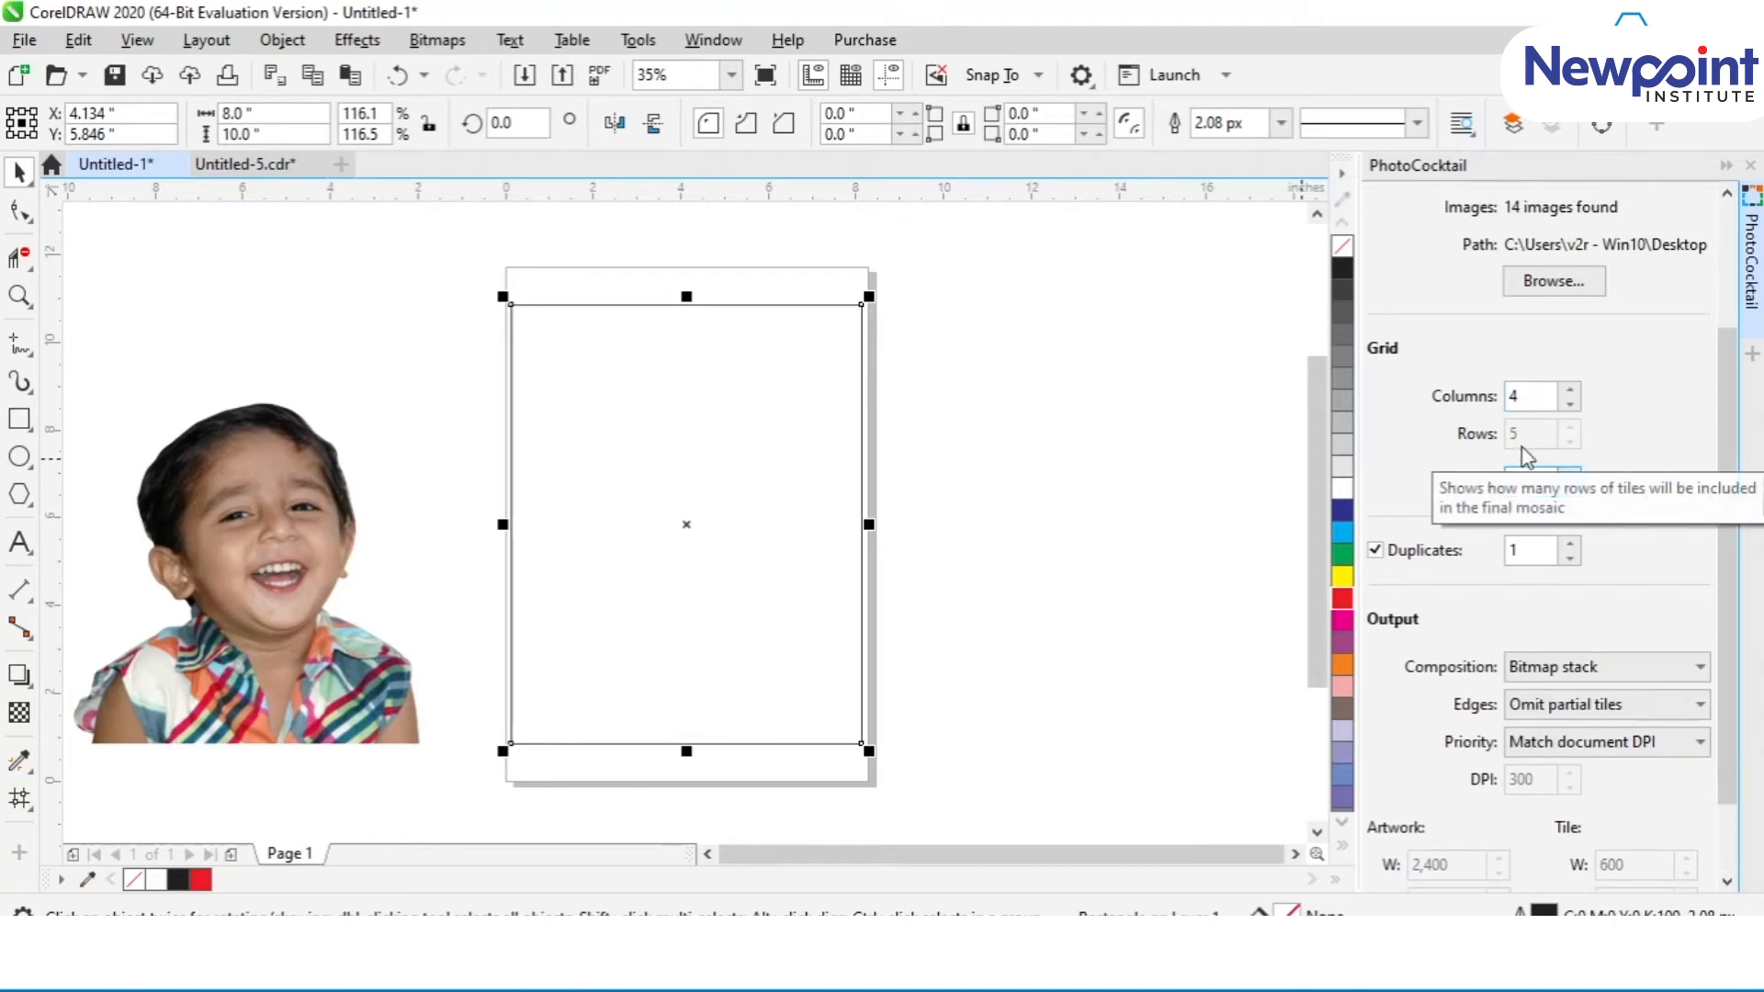
double_click(1510, 397)
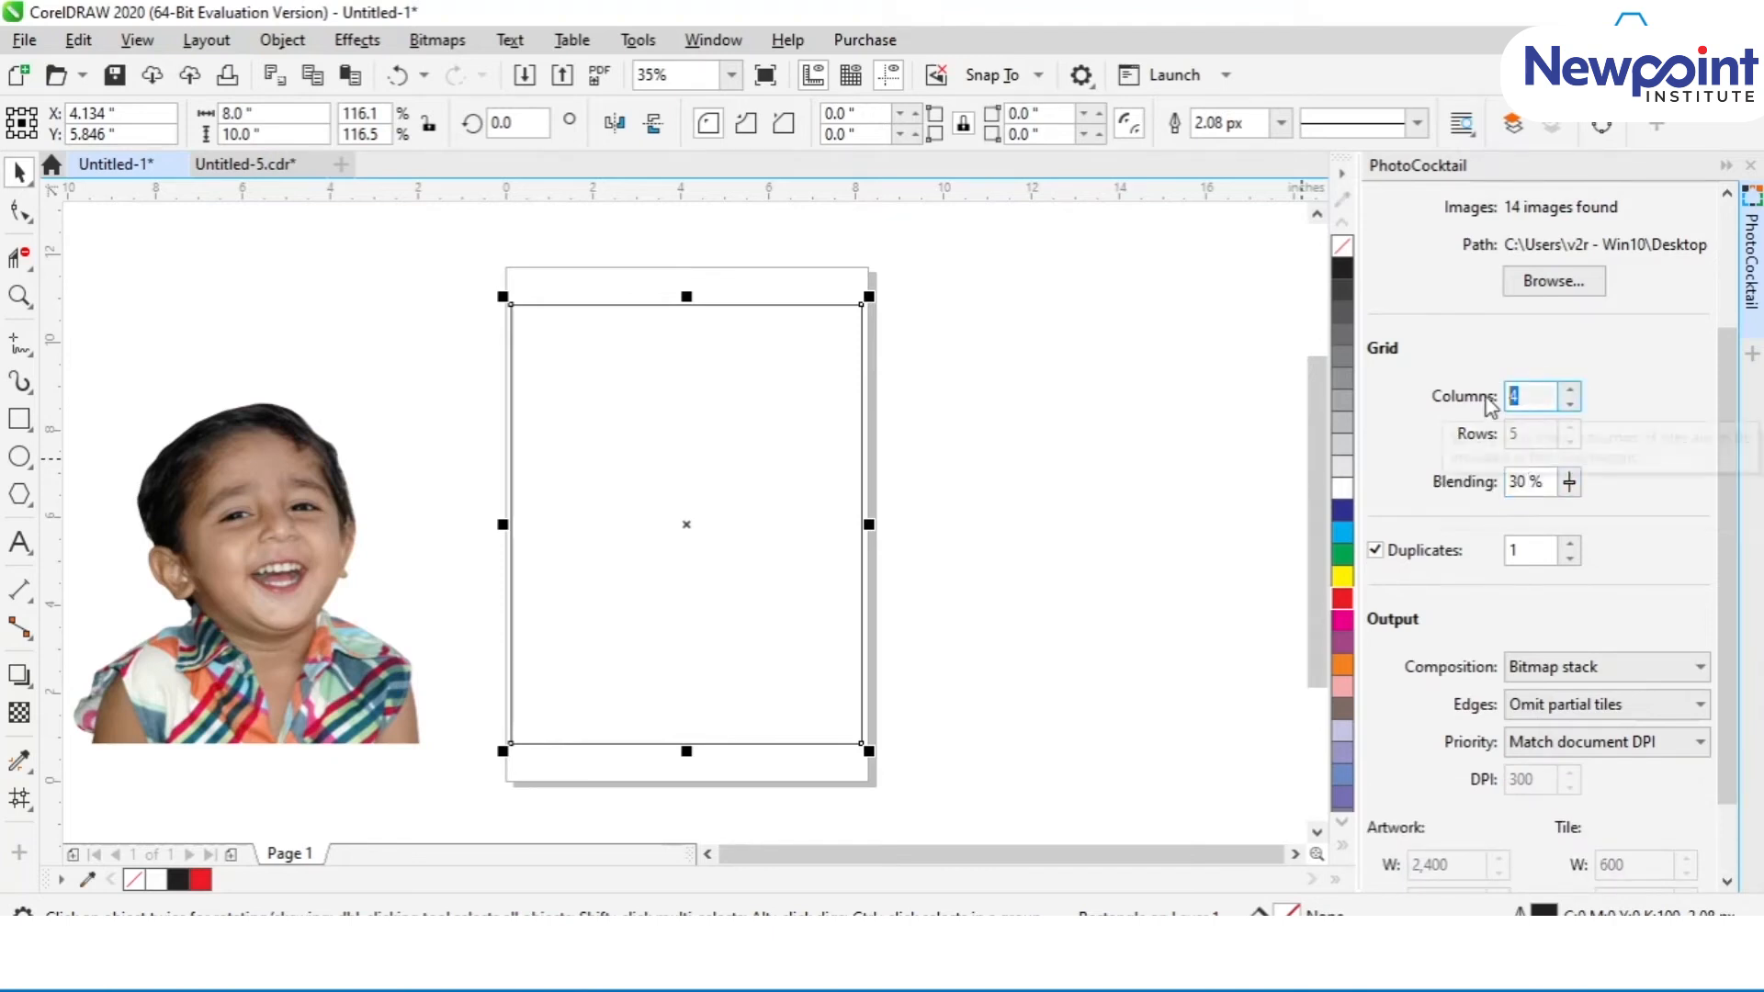
text(6)
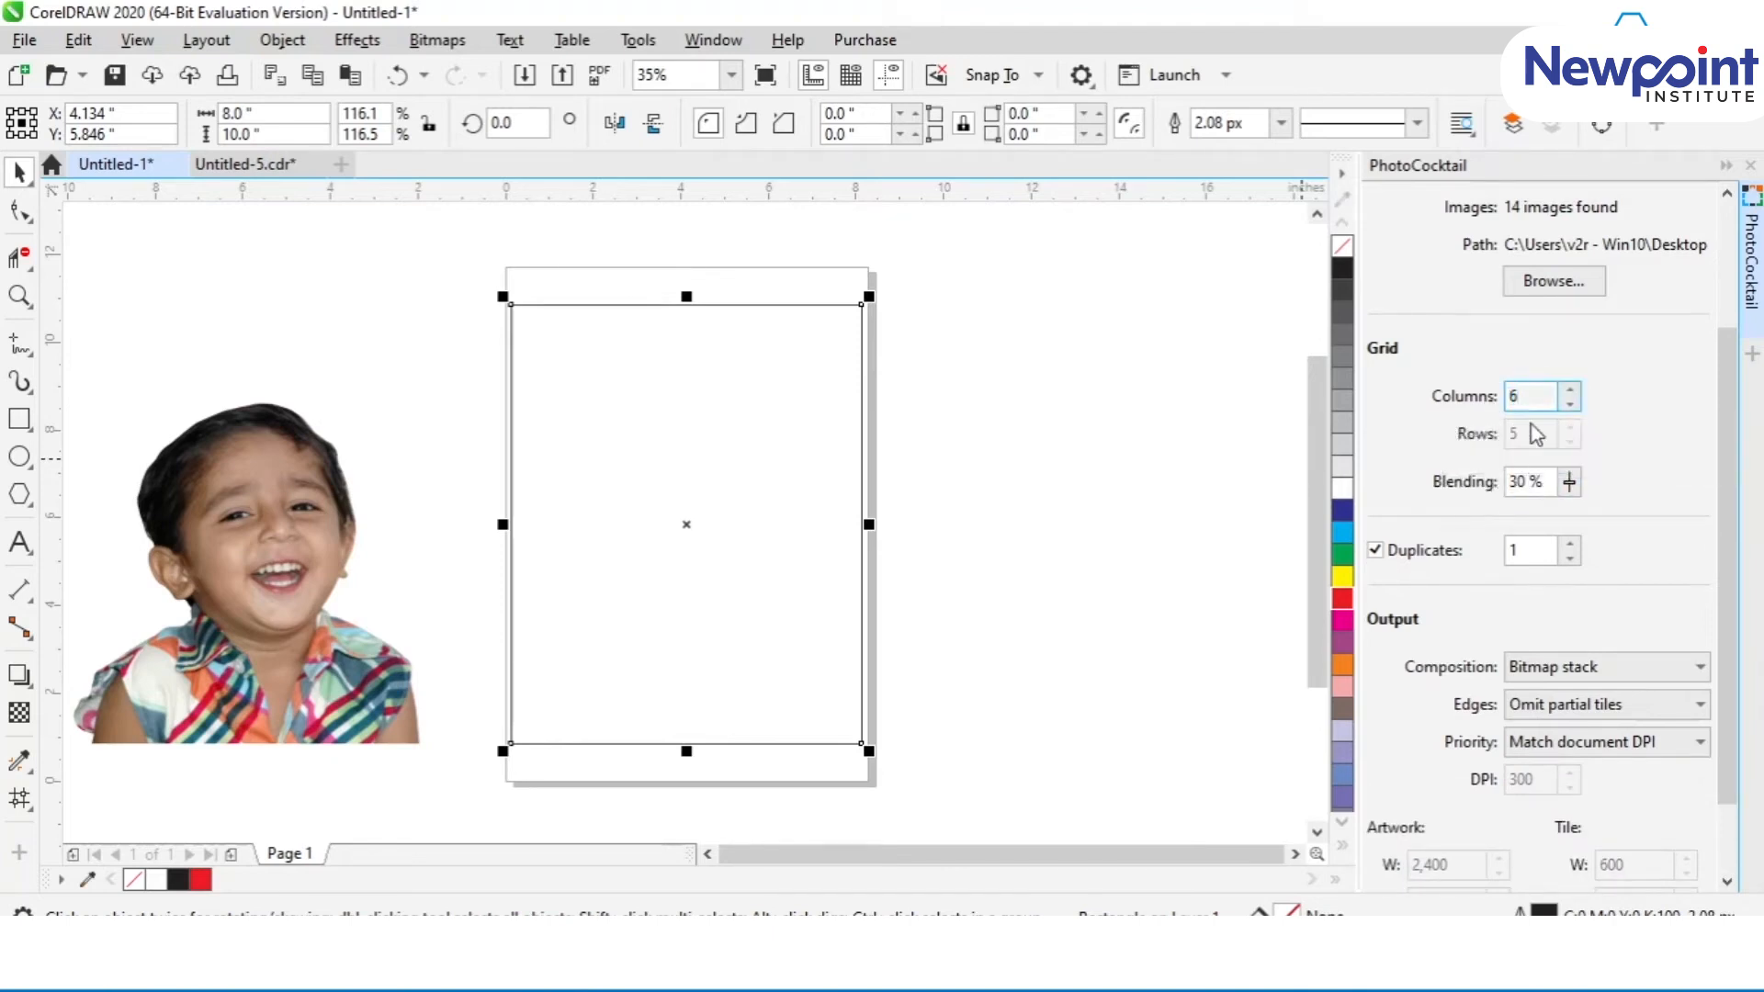
click(1530, 481)
Apply the PhotoCocktail effect to the rectangle with 6 columns, 30% blending and Bitmap stack composition.
scroll(1474, 617, down, 1)
scroll(1468, 618, down, 2)
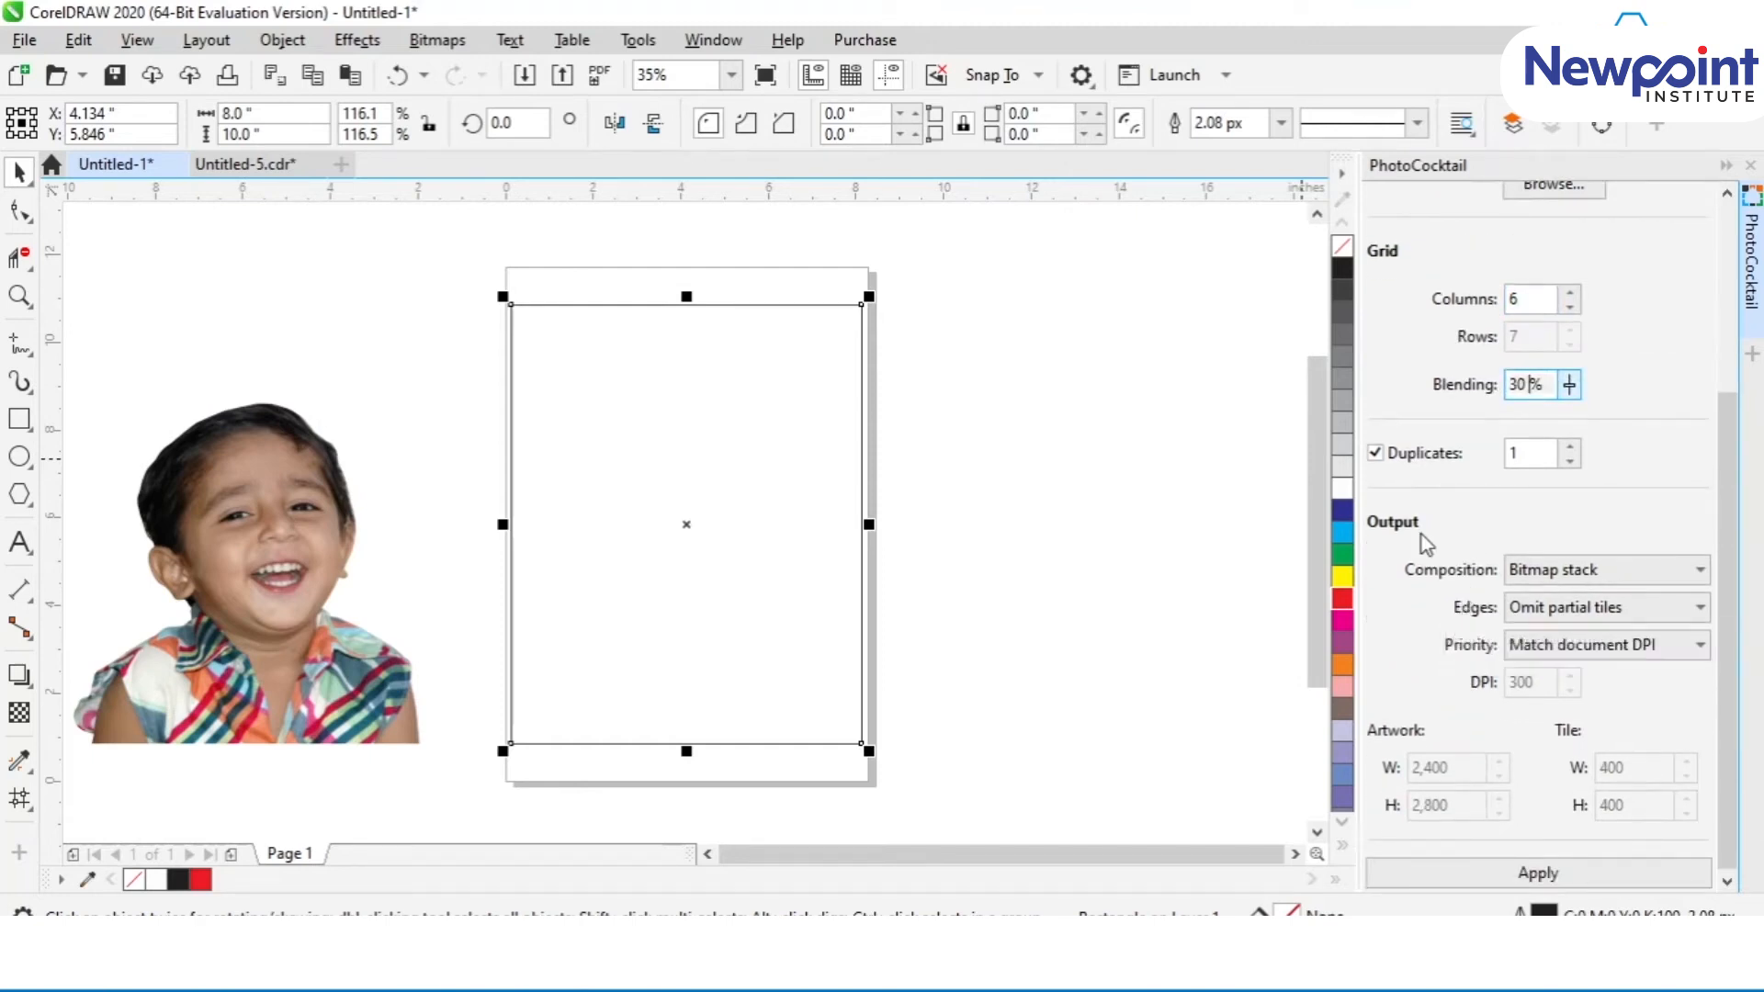
scroll(1548, 826, up, 6)
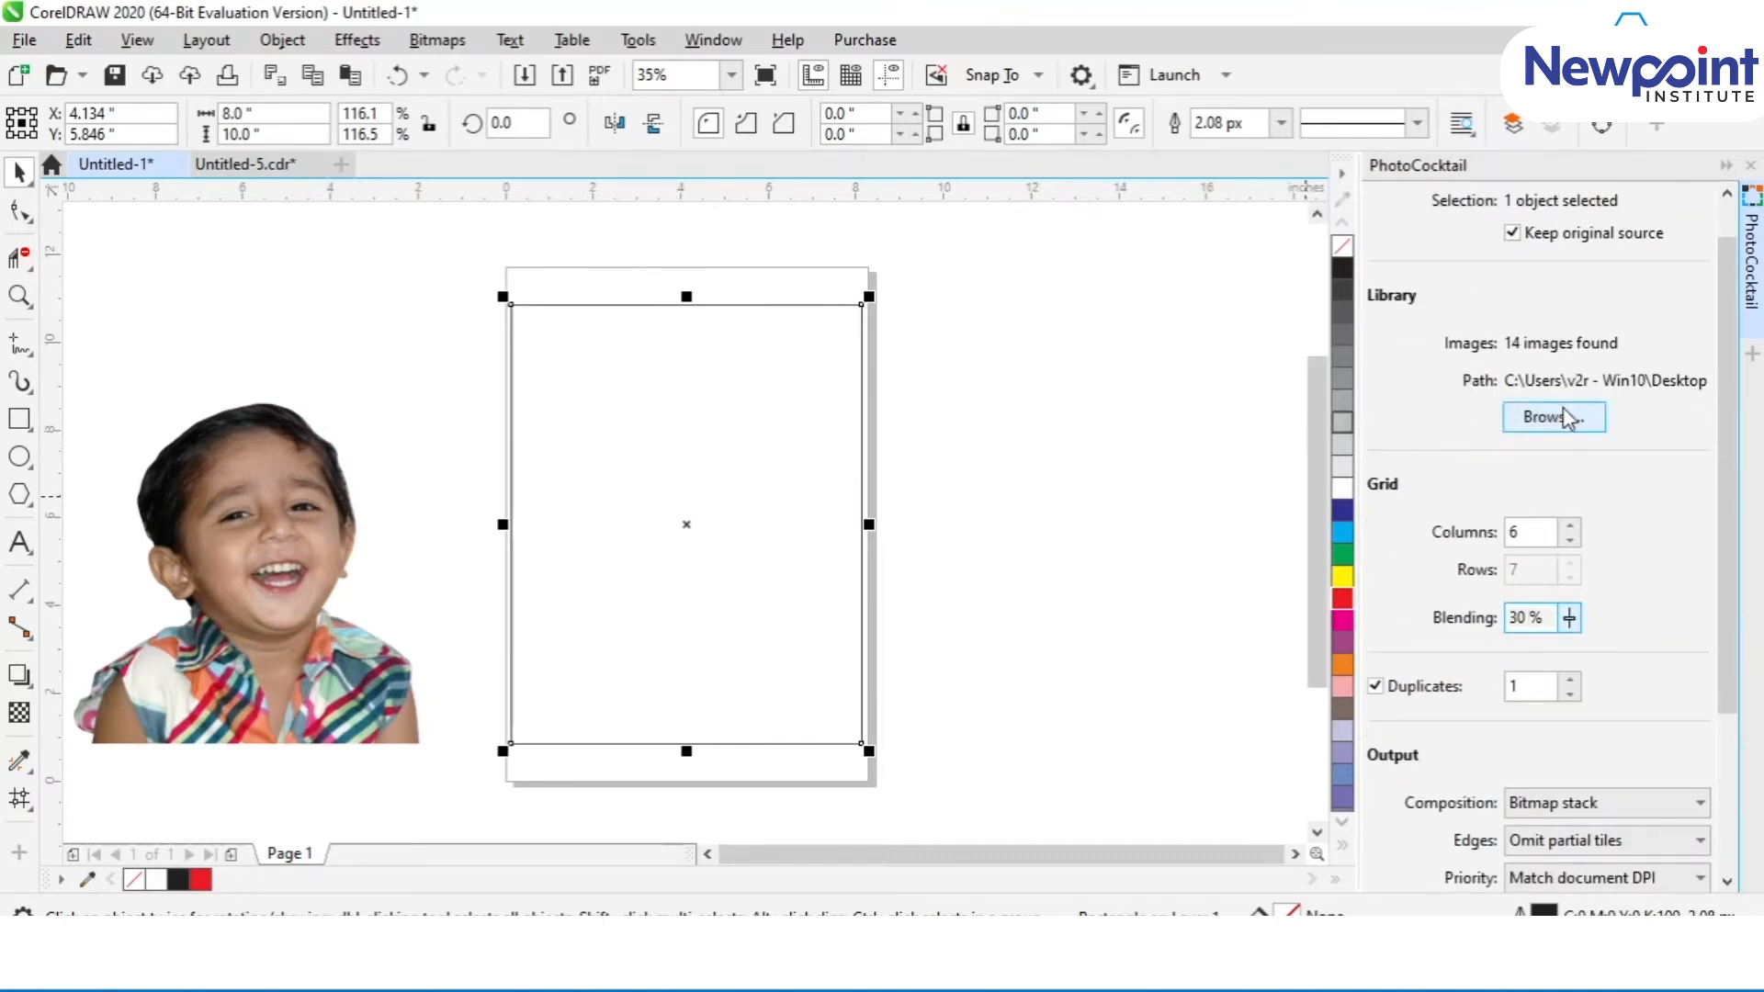
scroll(1571, 496, down, 3)
scroll(1588, 531, down, 2)
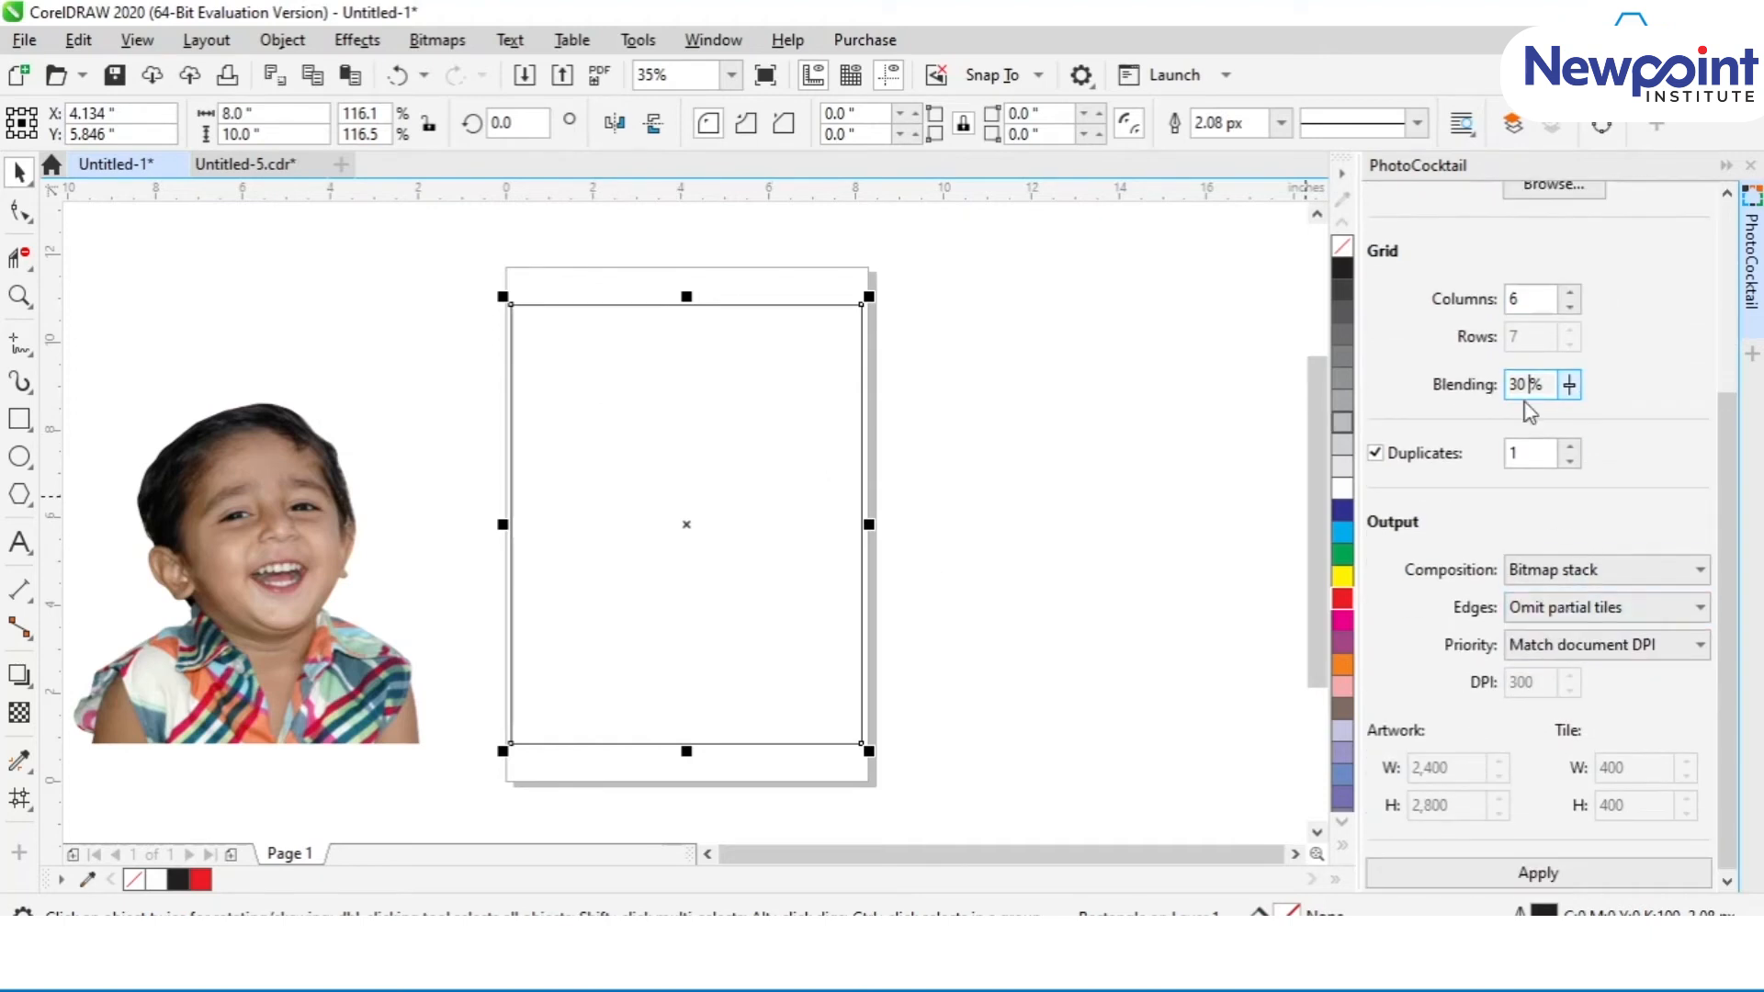
click(1496, 874)
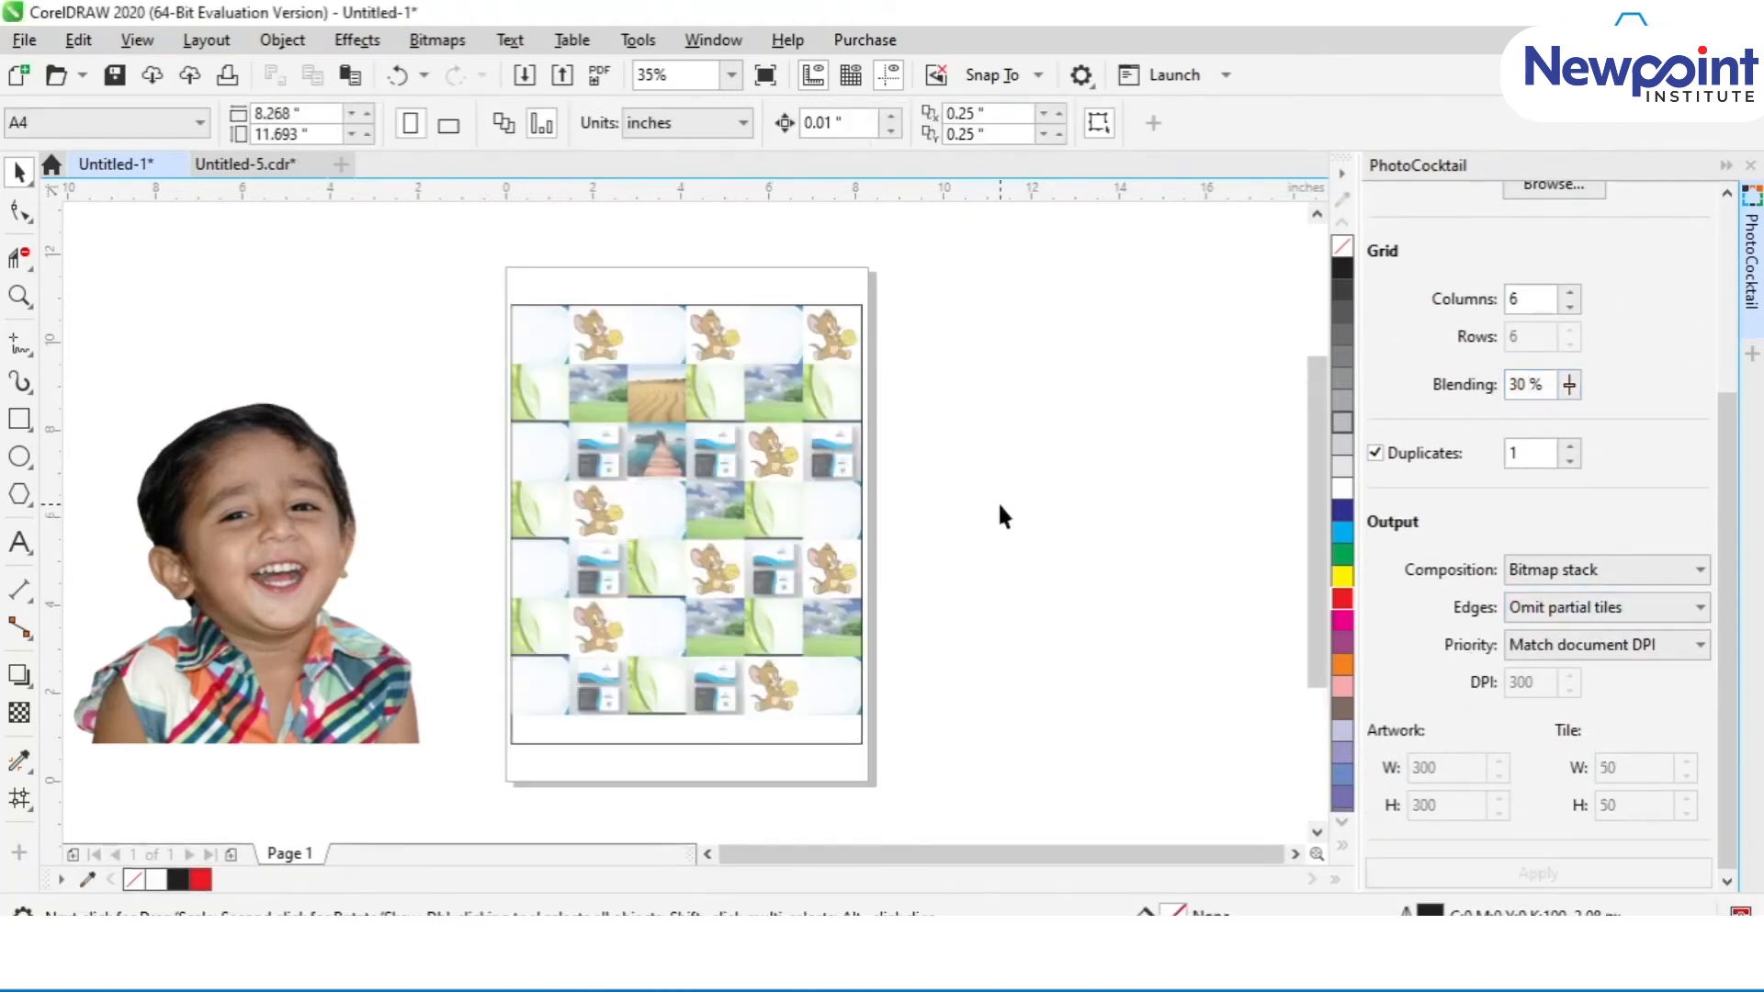
Delete the empty rectangle behind the mosaic and centre the mosaic on the page.
key(z)
drag(476, 280, 887, 742)
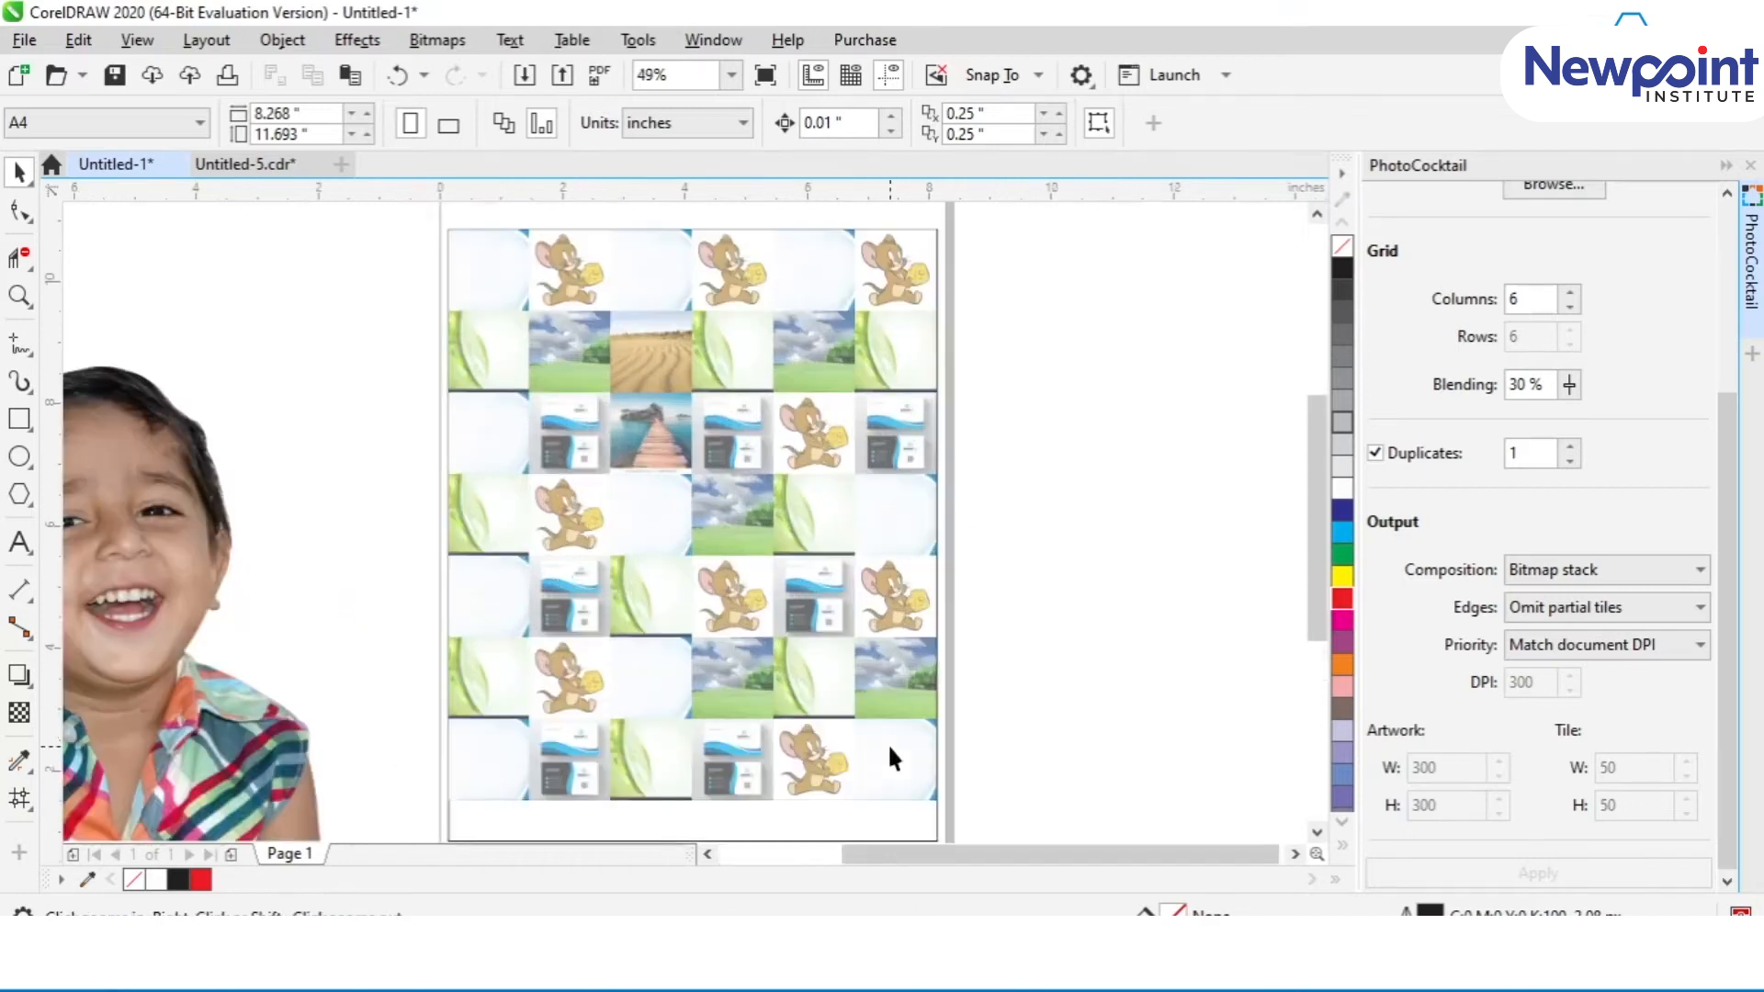
click(708, 516)
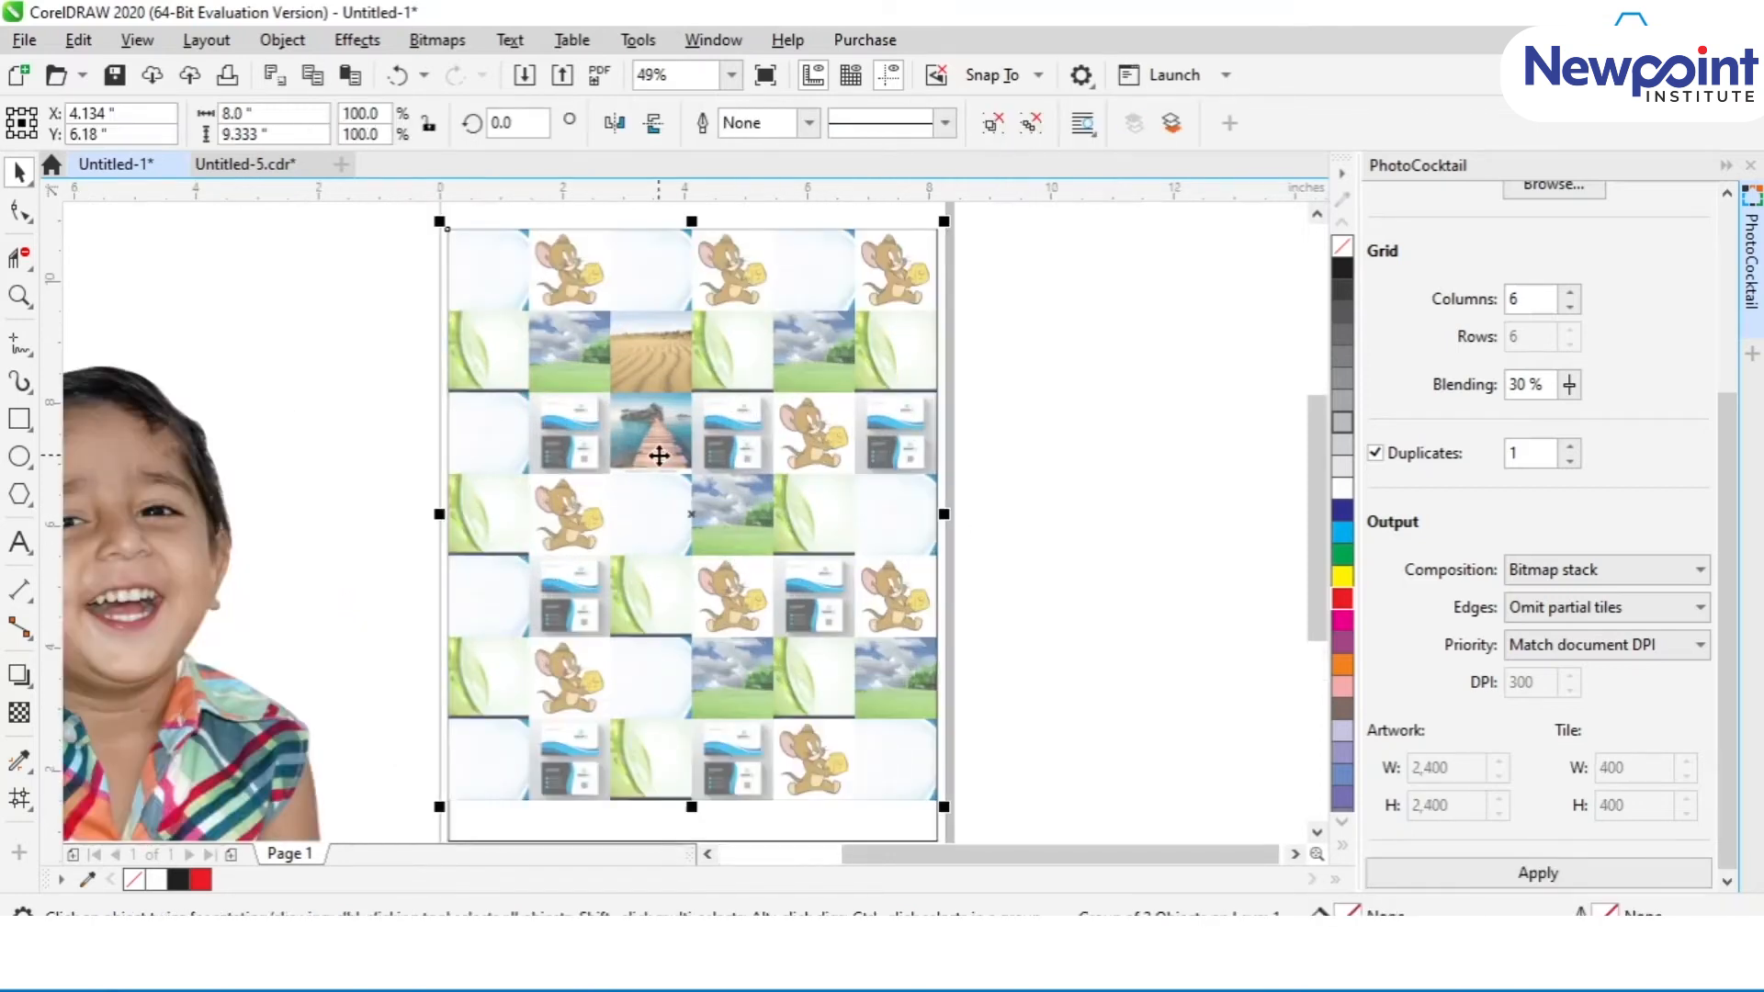
drag(646, 463, 856, 533)
click(562, 390)
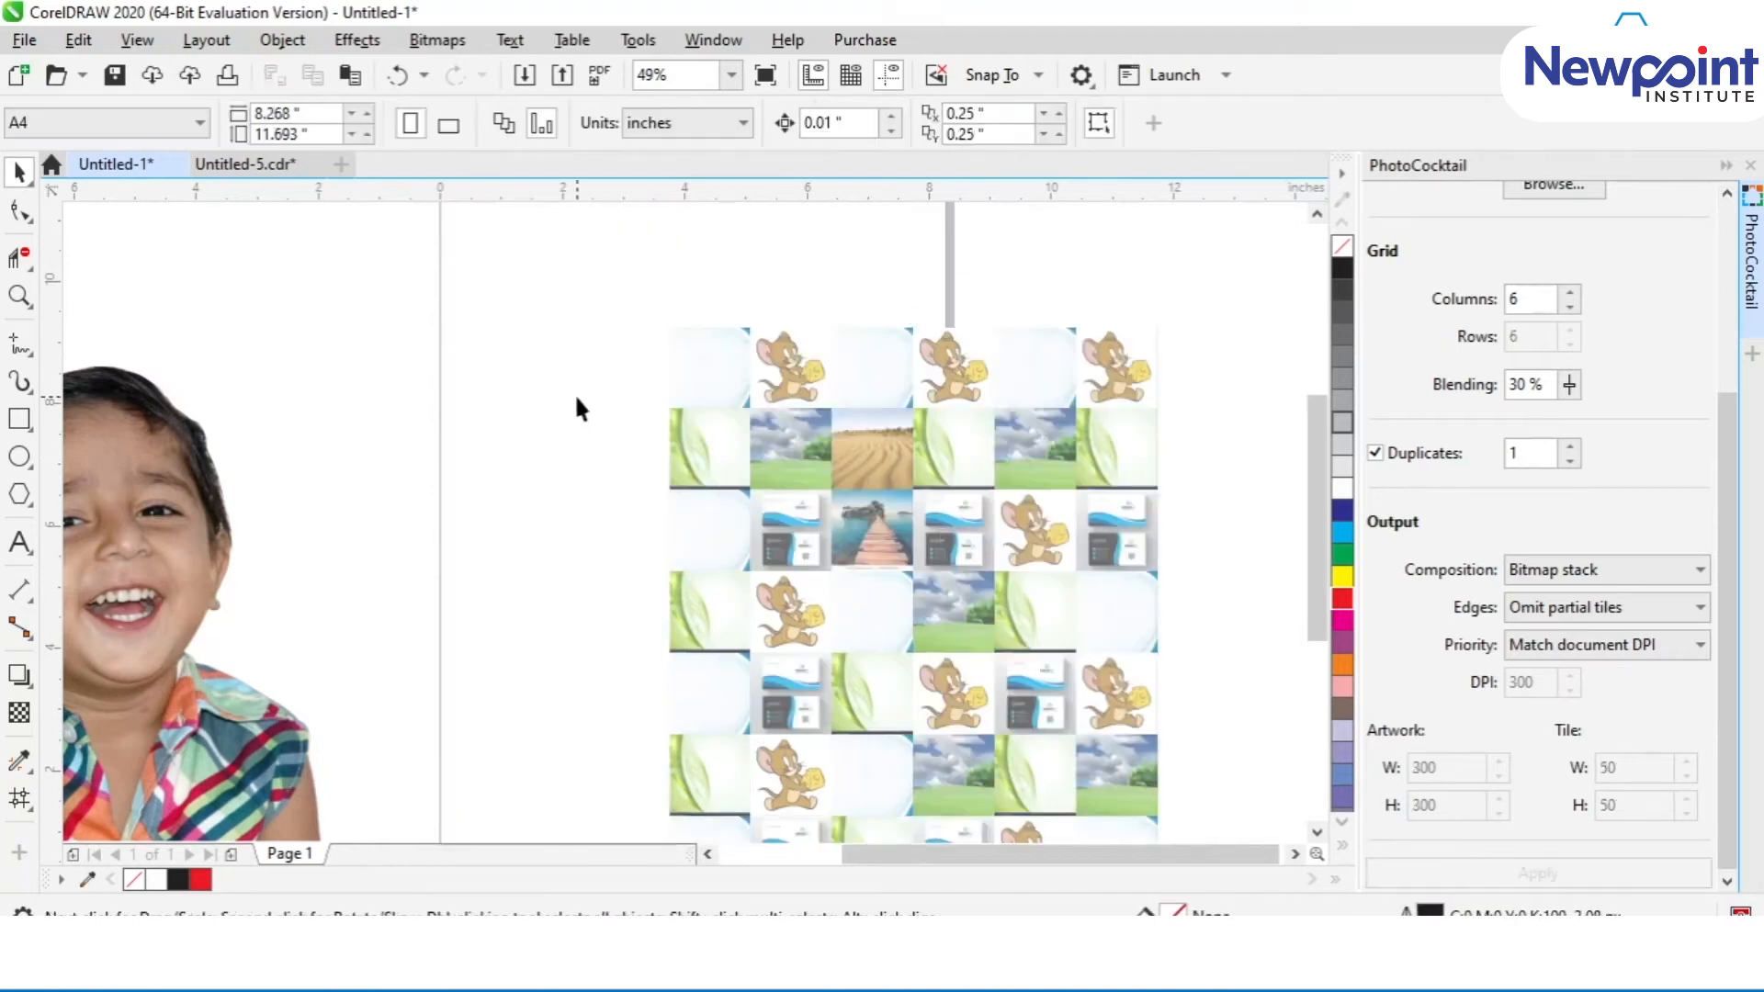
click(871, 528)
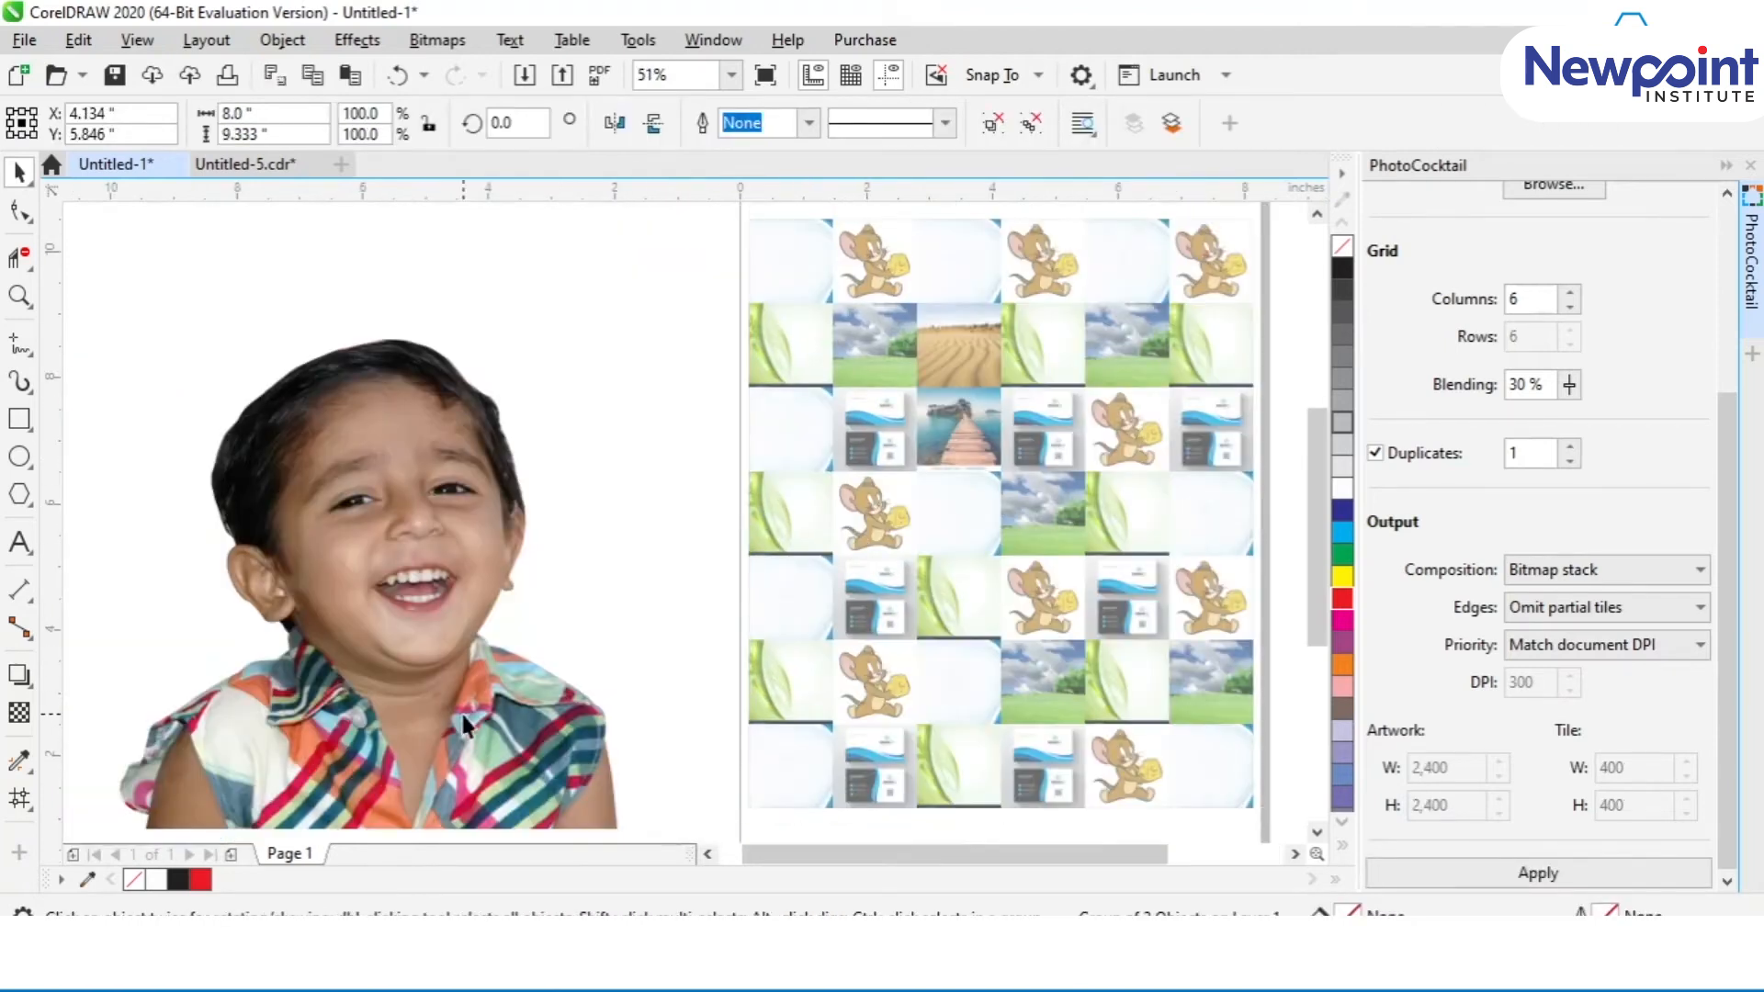
Place the boy's photo over the mosaic and centre it horizontally on the mosaic.
click(461, 709)
drag(361, 747, 933, 735)
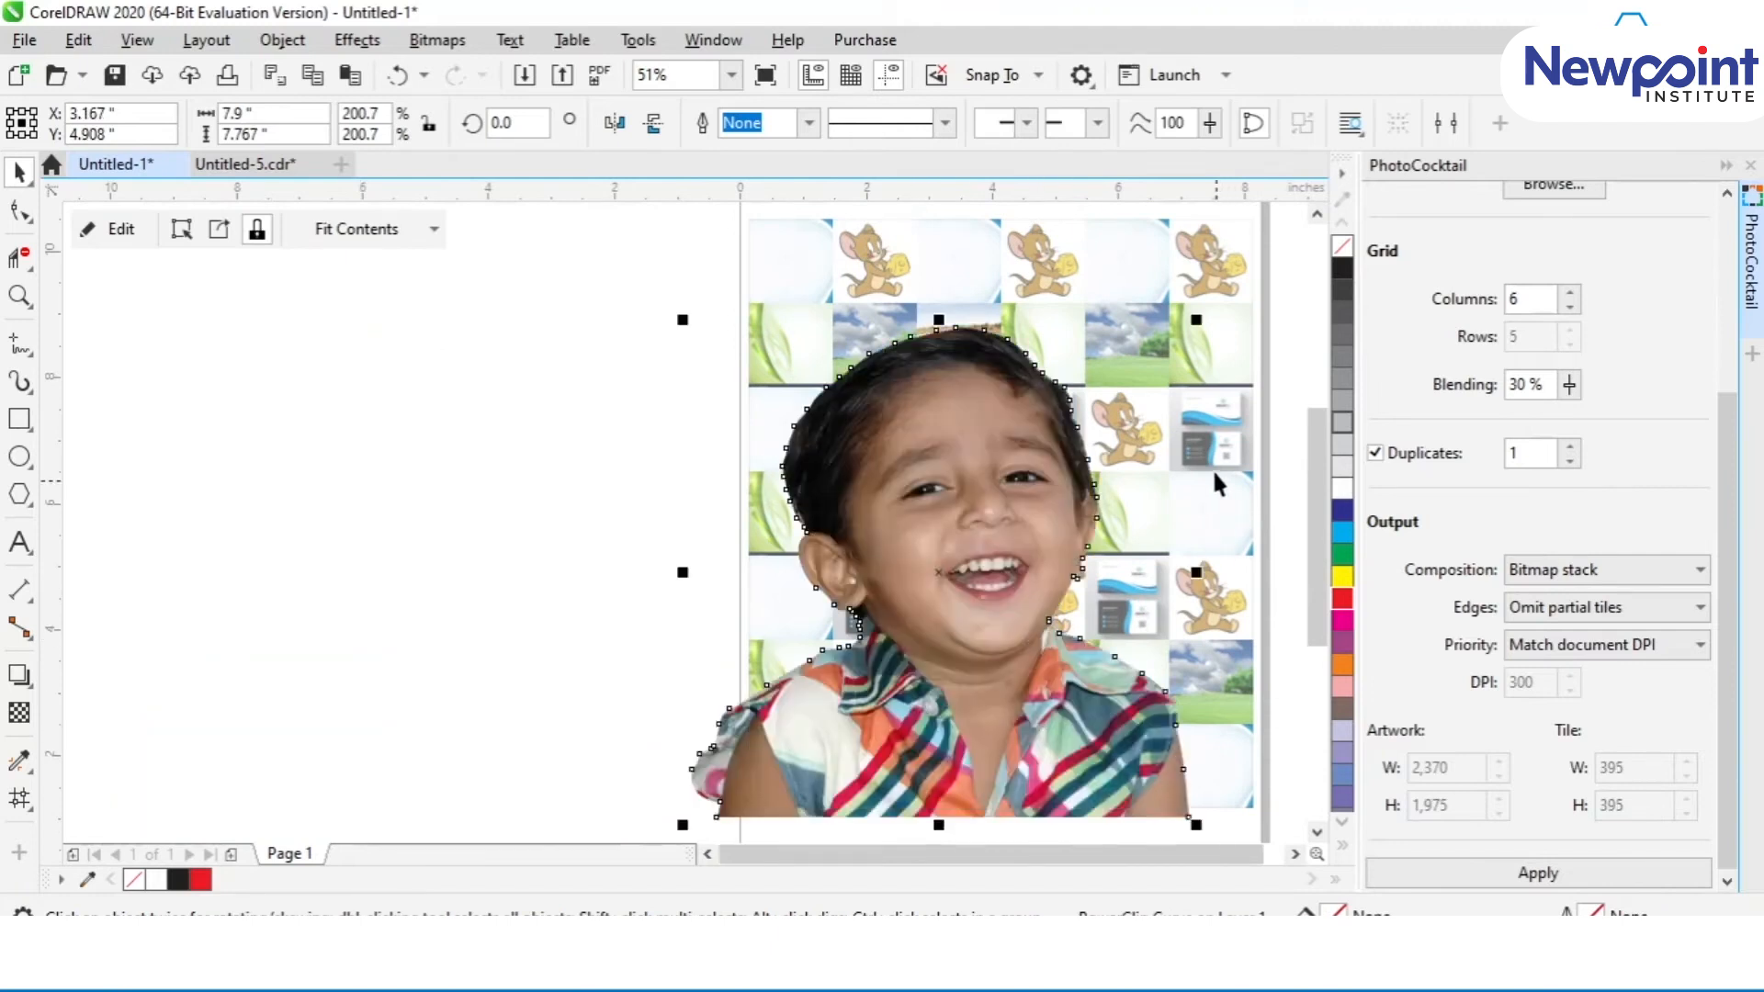
shift+click(1214, 471)
key(c)
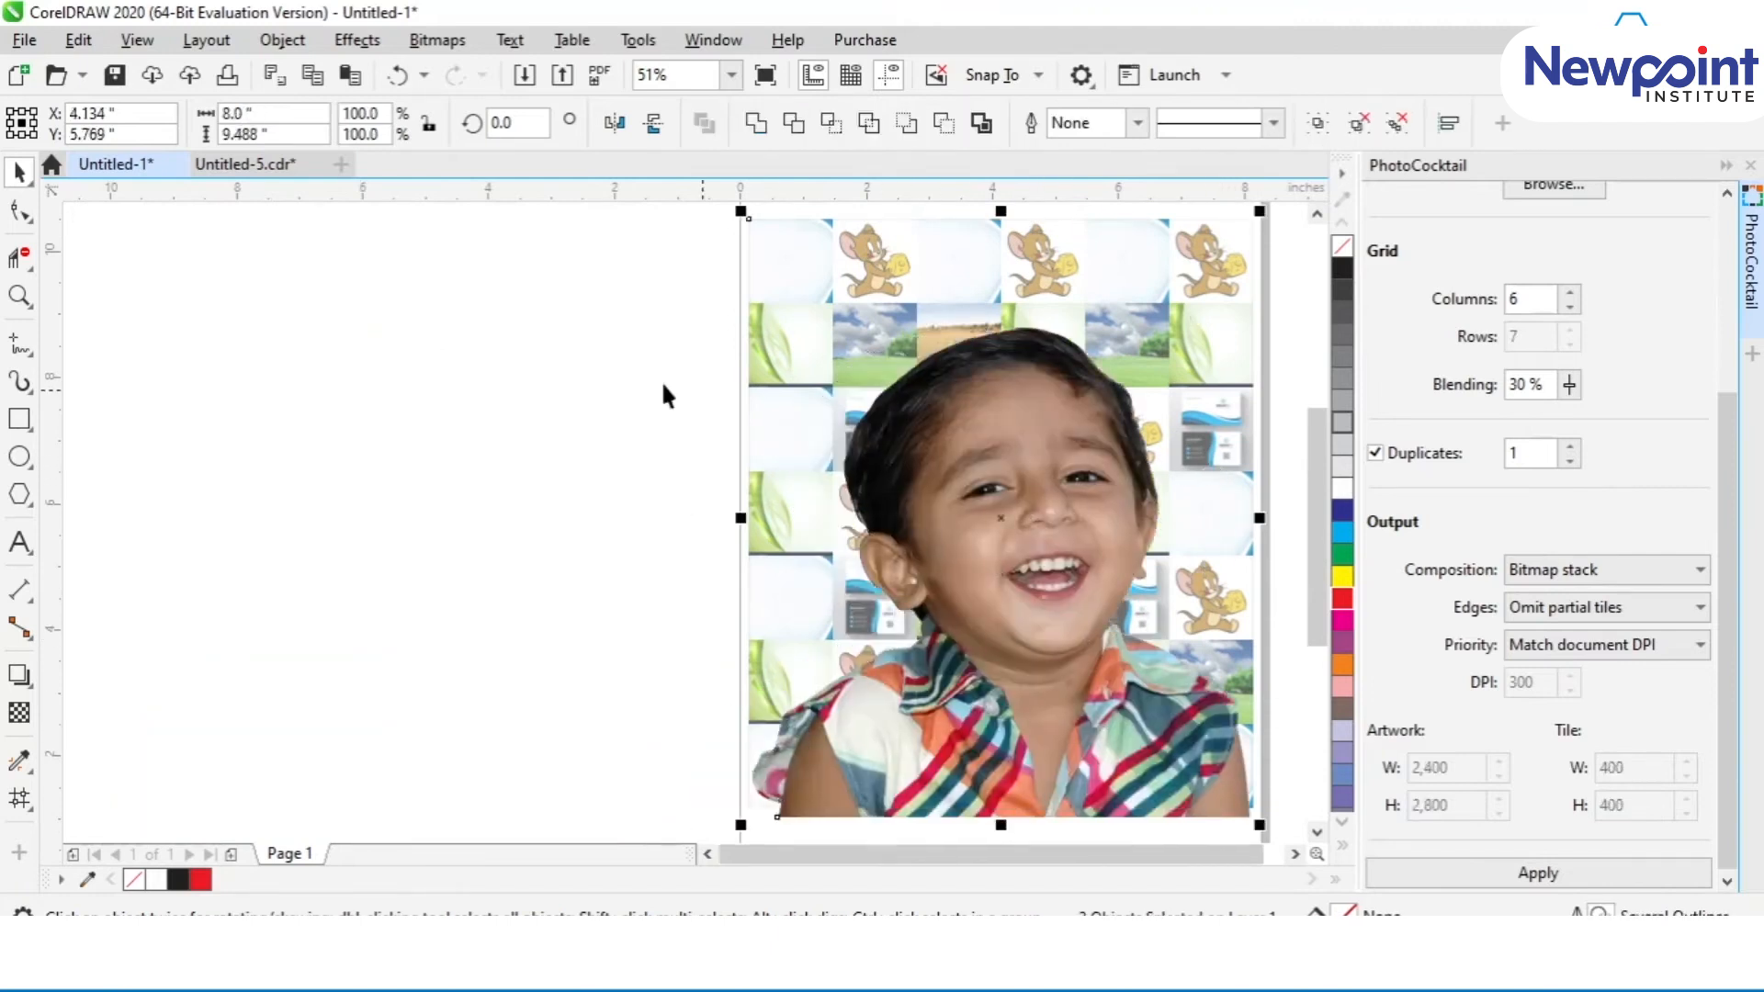
click(563, 369)
key(F4)
click(642, 482)
shift+click(539, 323)
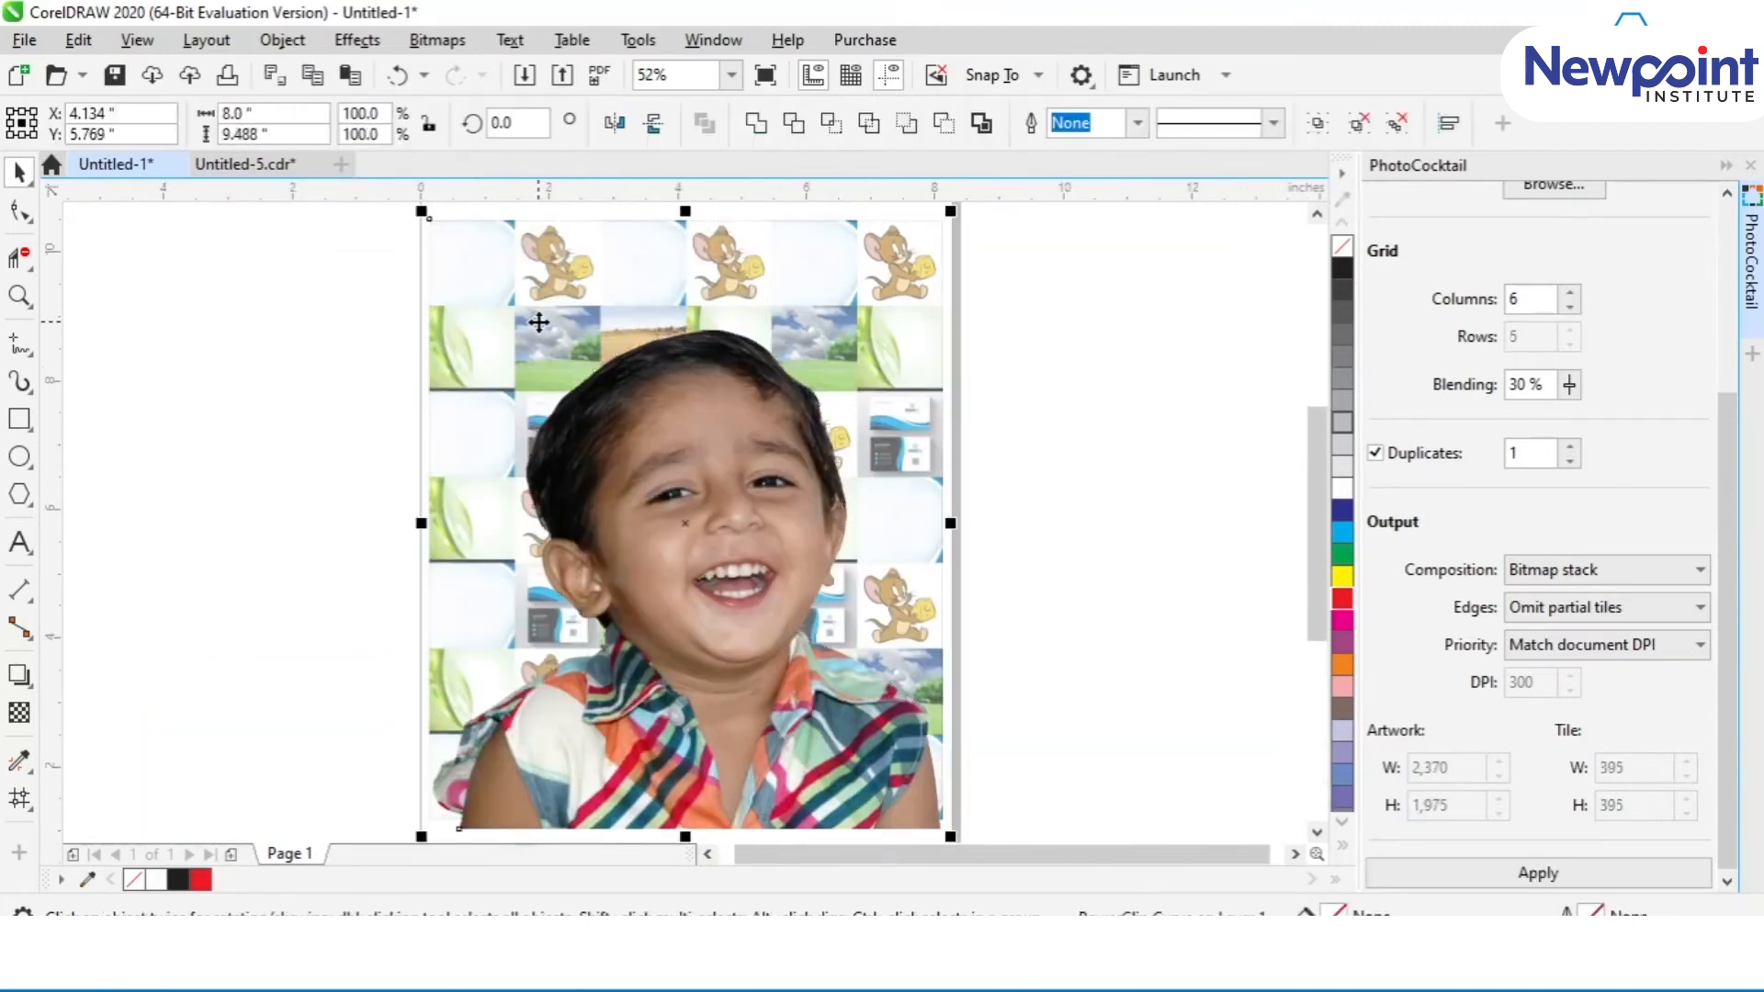
key(shift+F4)
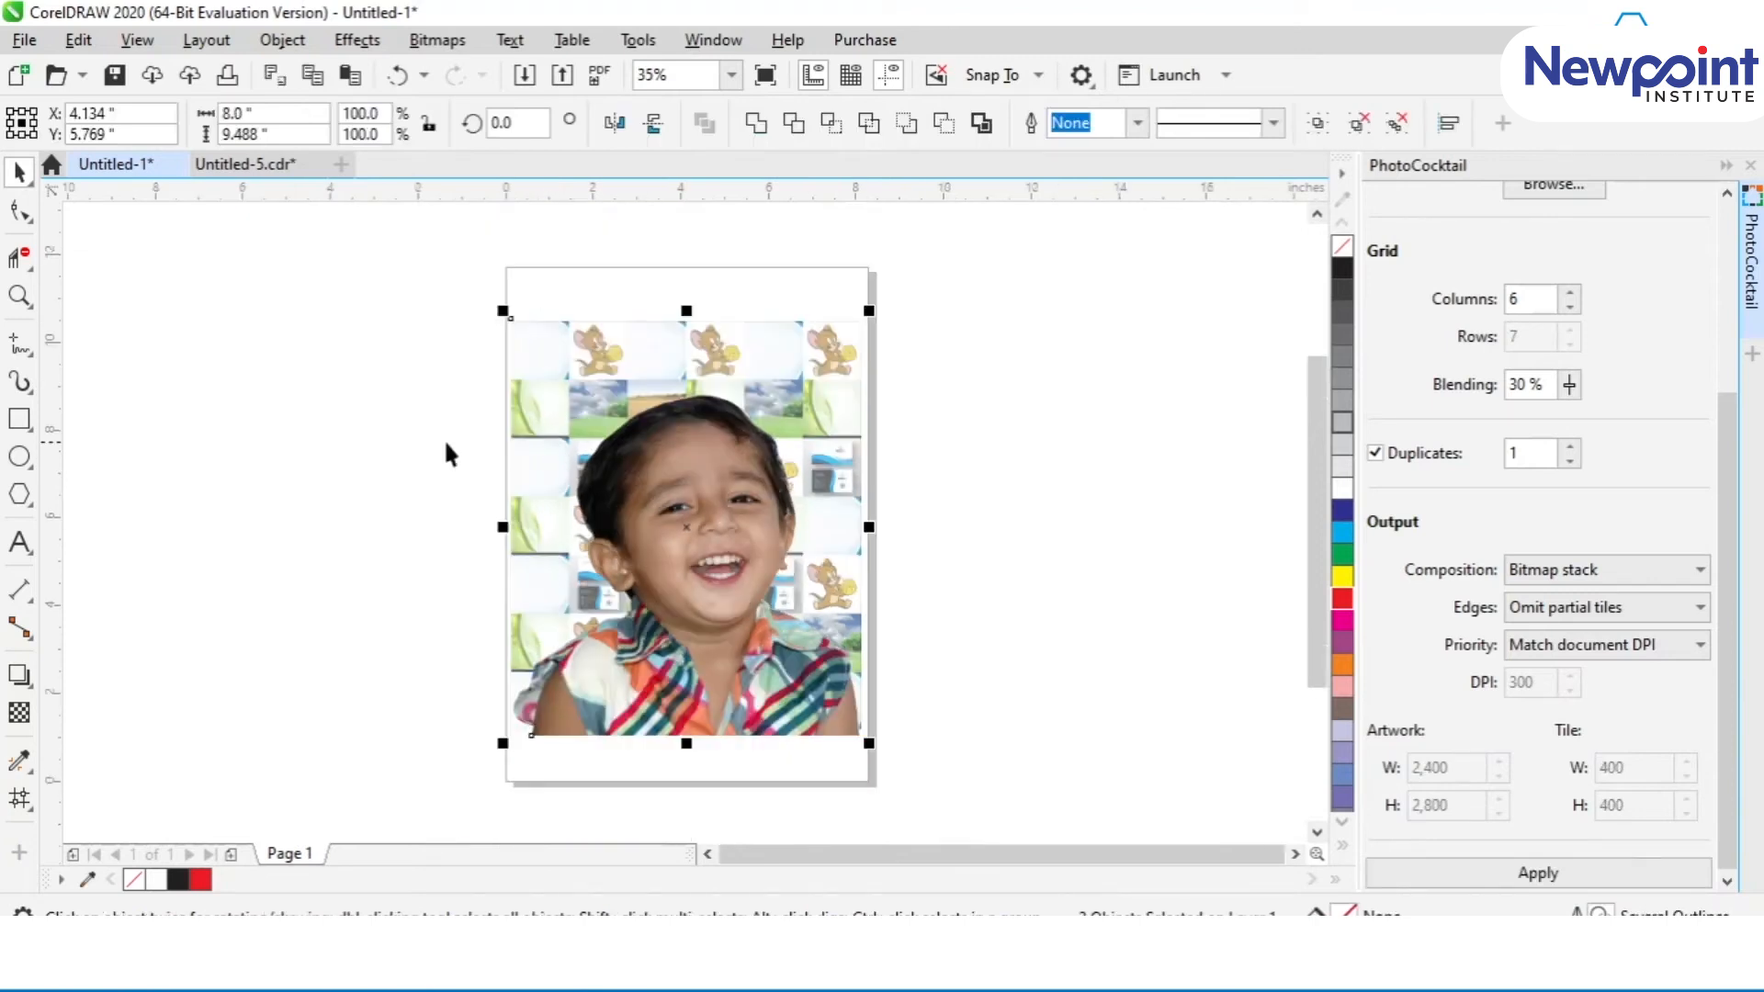
click(406, 423)
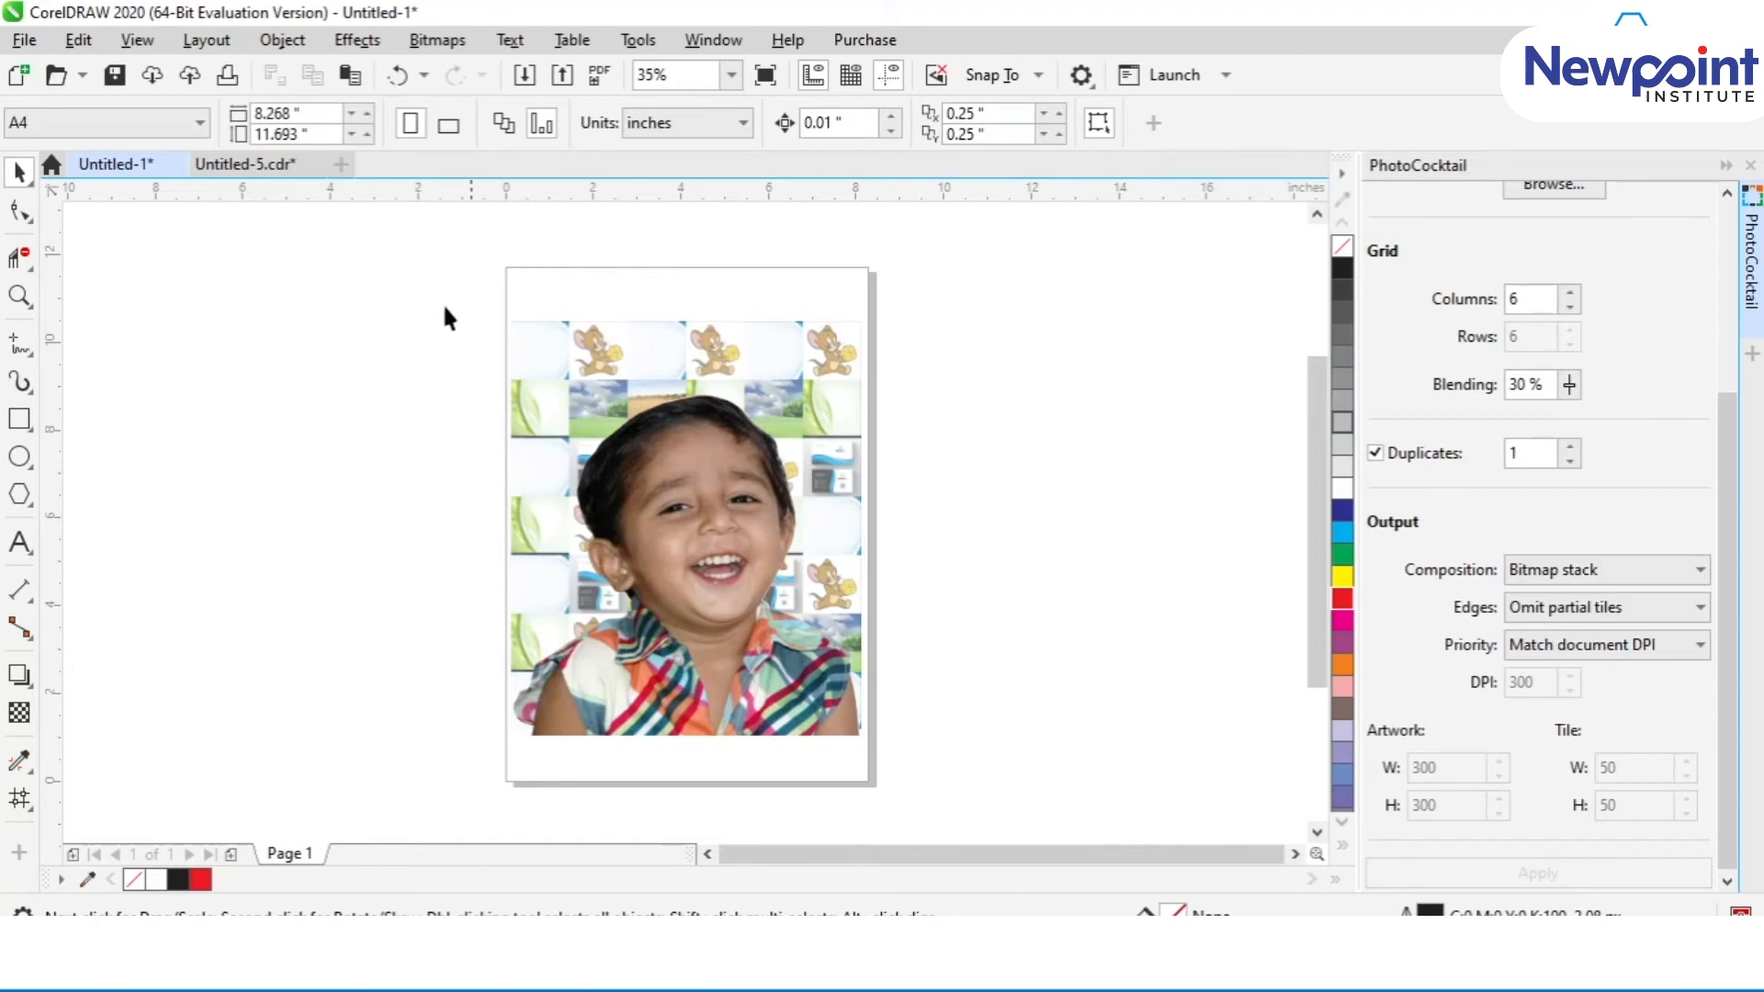
click(257, 34)
double_click(317, 14)
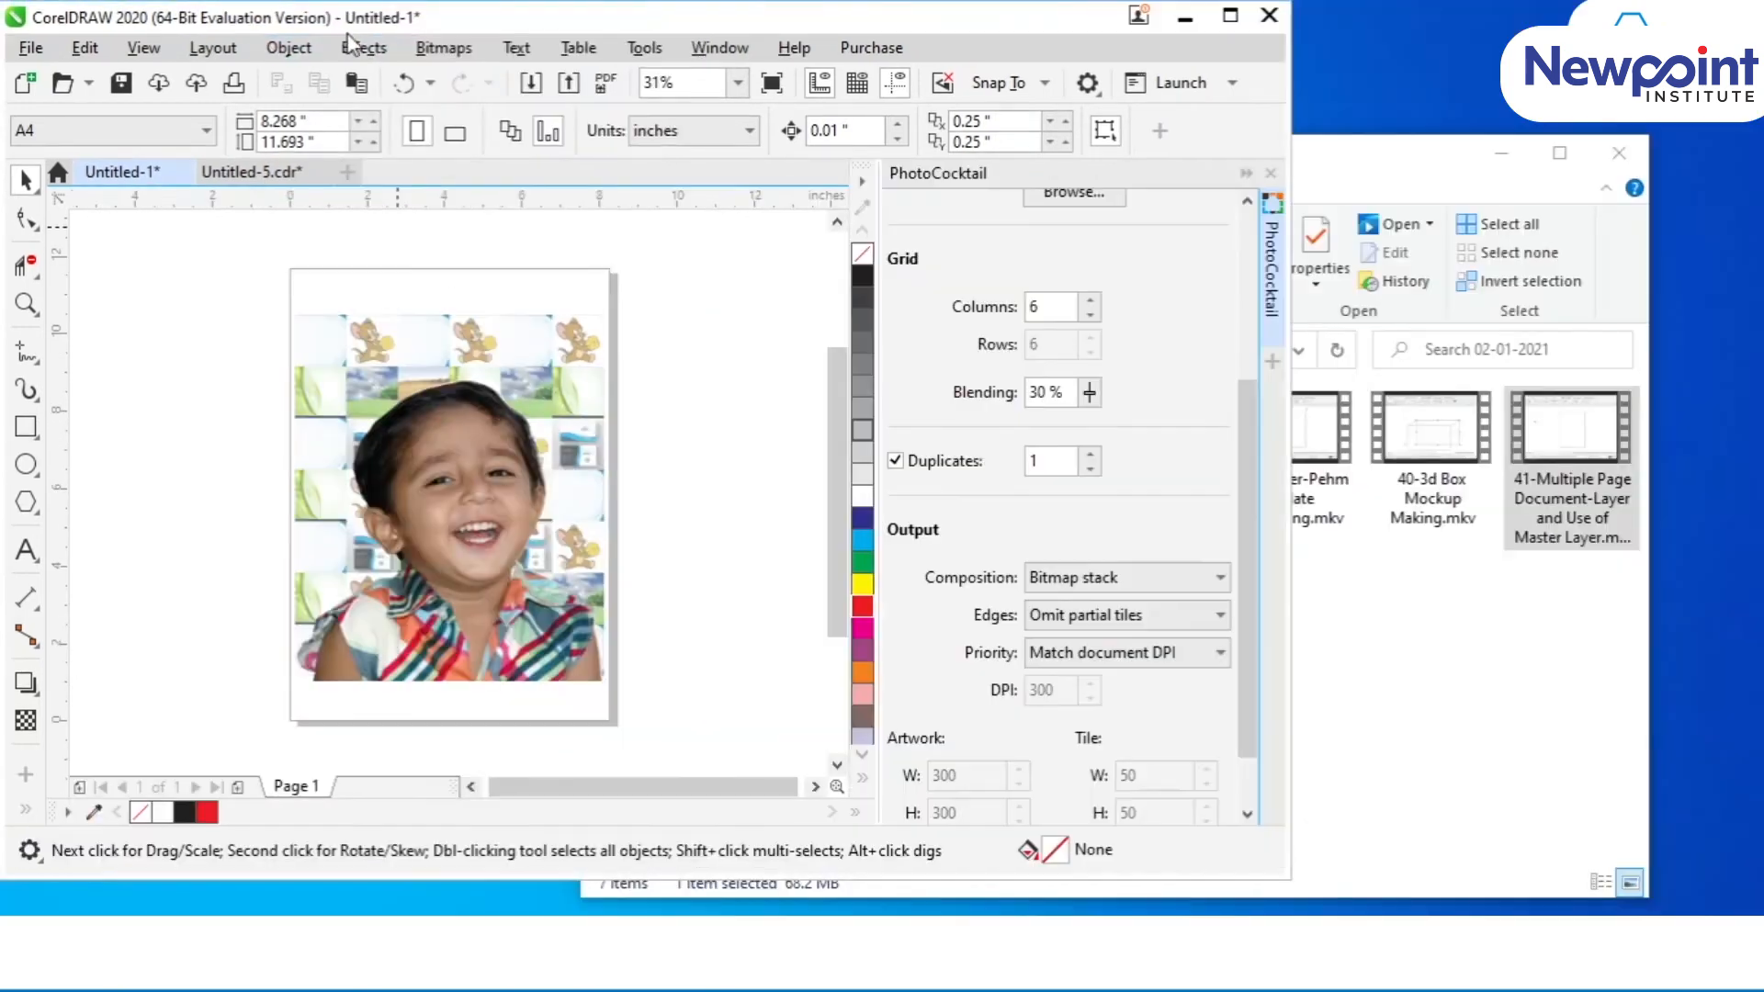
double_click(350, 17)
click(357, 39)
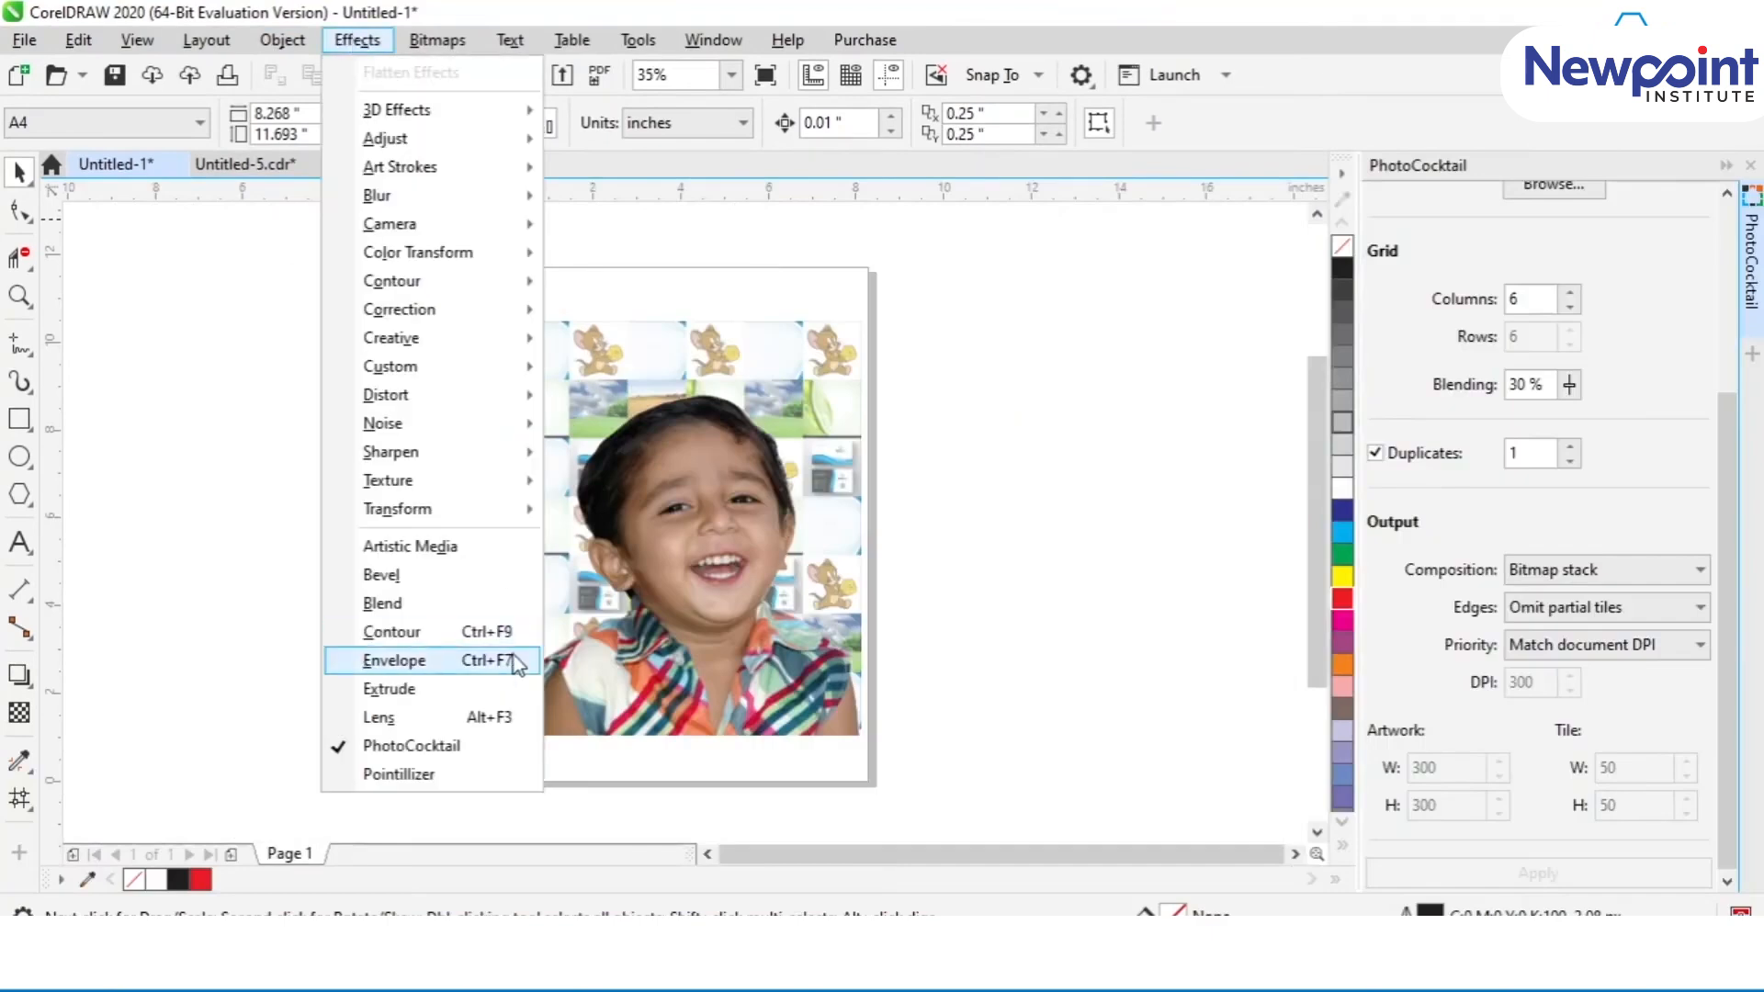
click(1031, 638)
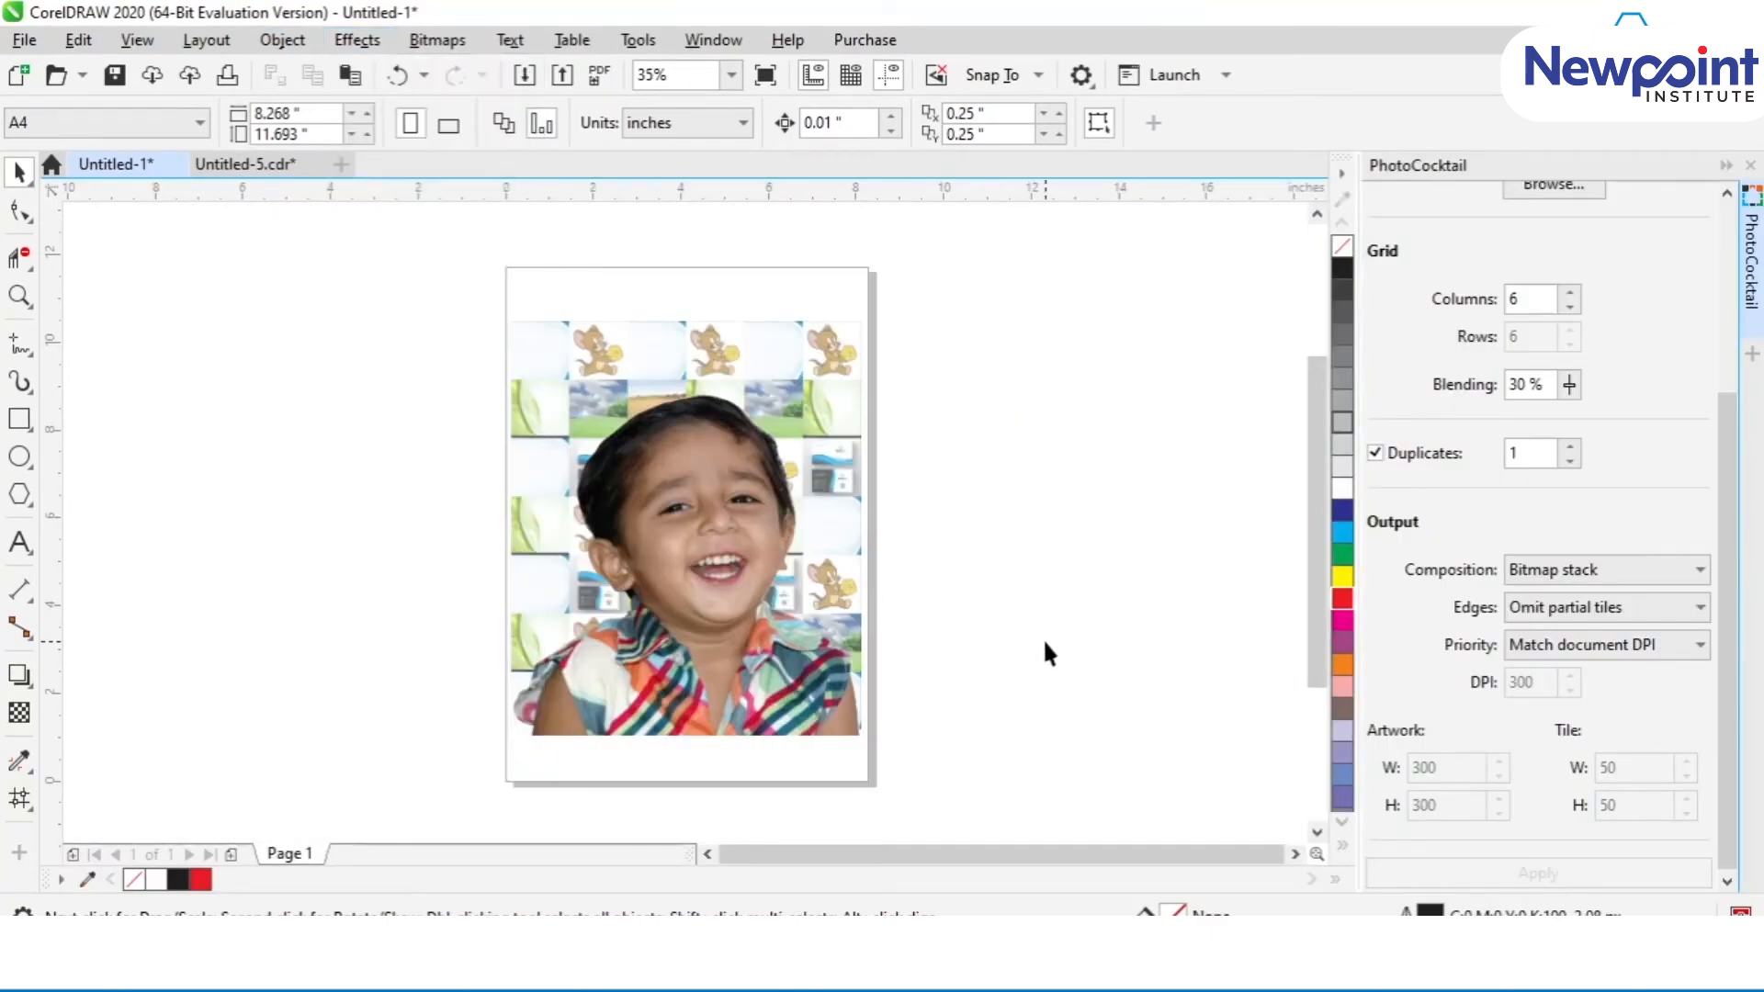
Select the boy's photo and open the Pointillizer effect for it.
click(727, 559)
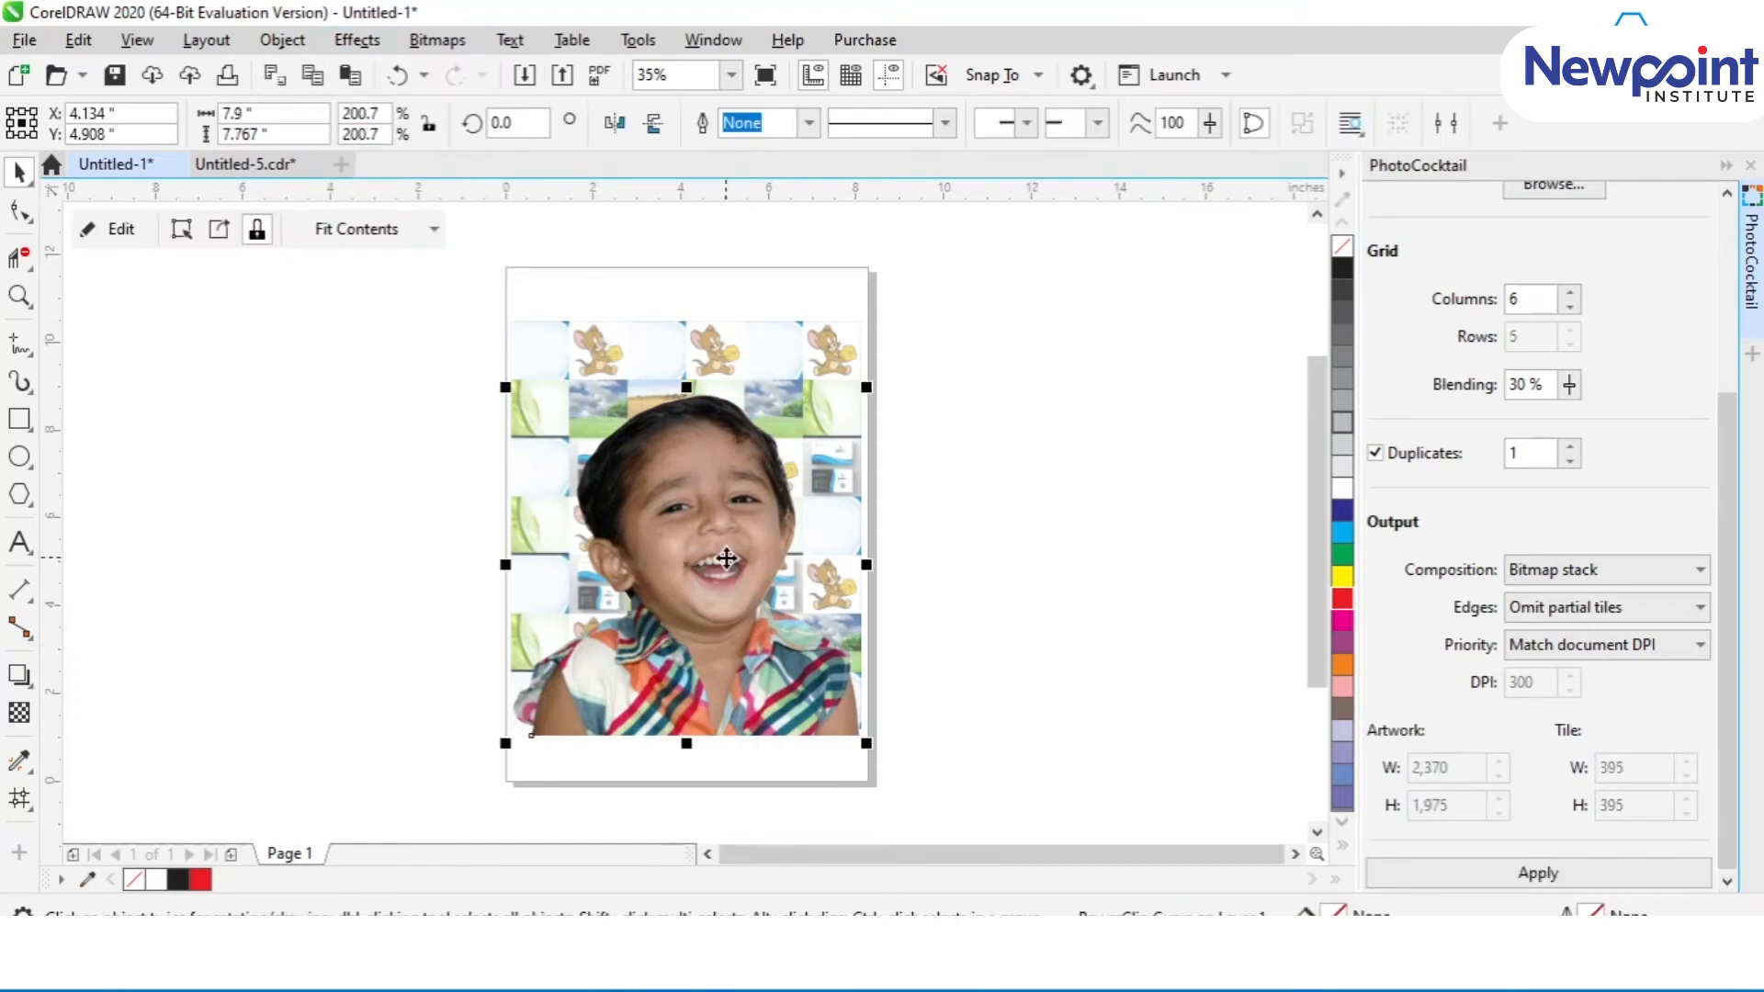
click(349, 42)
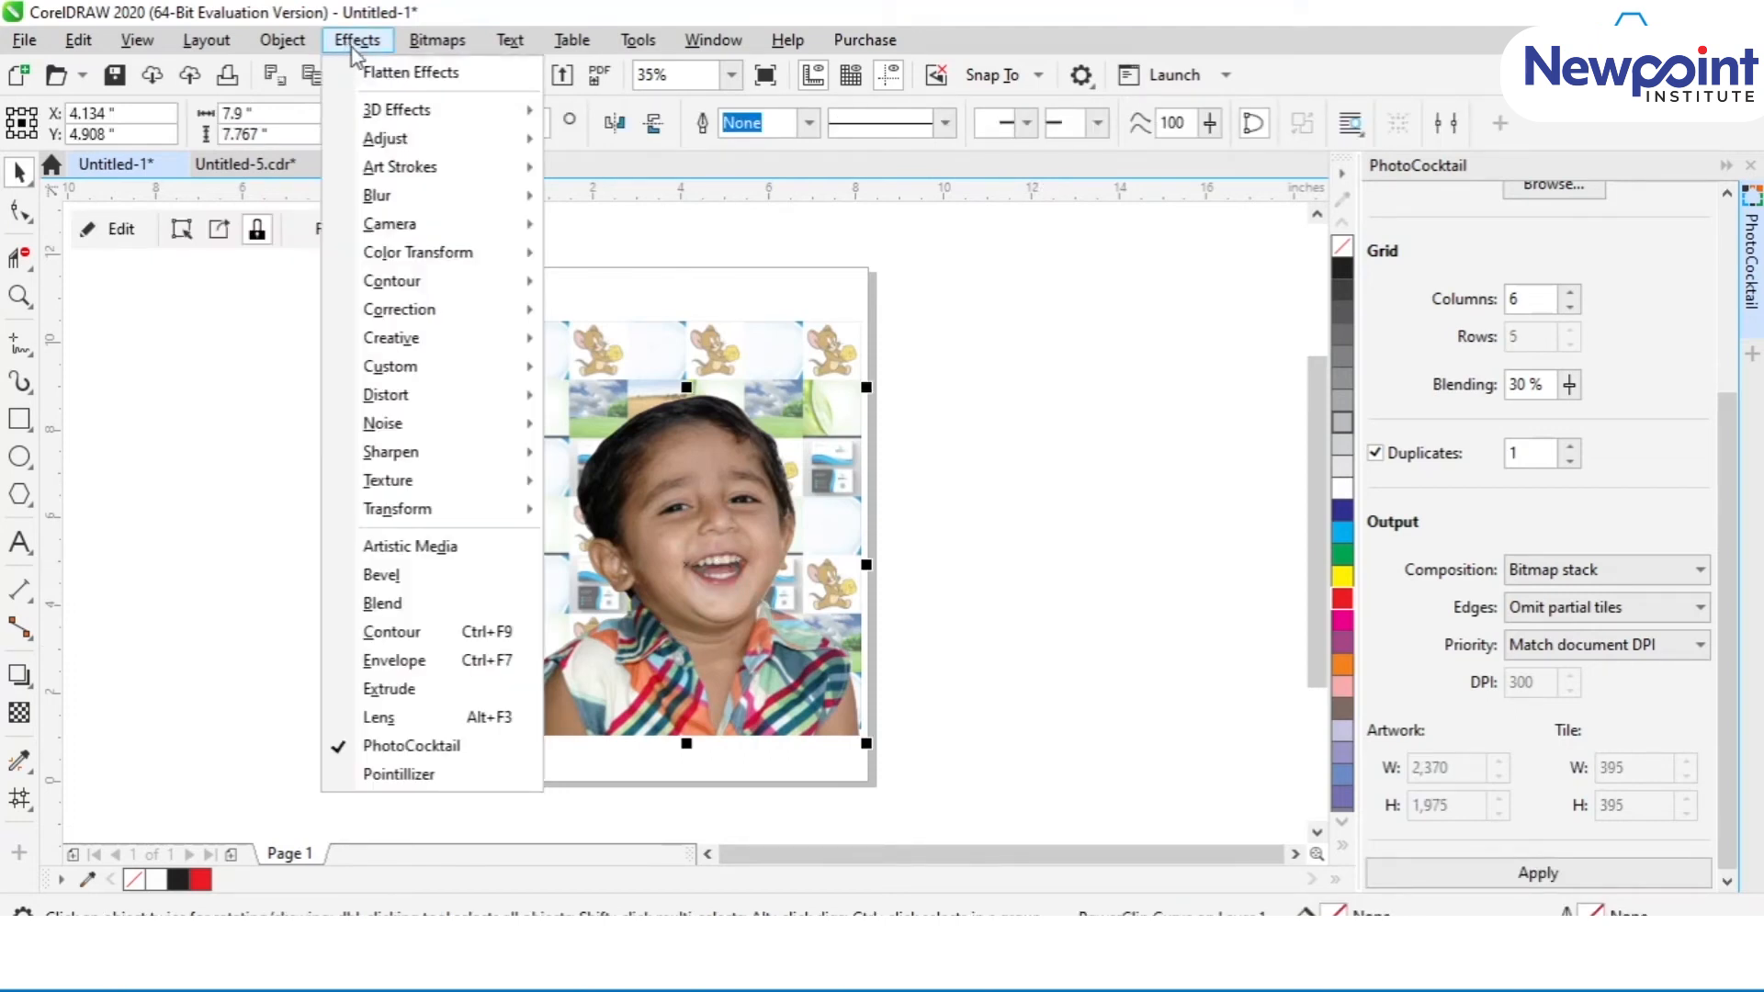
click(406, 776)
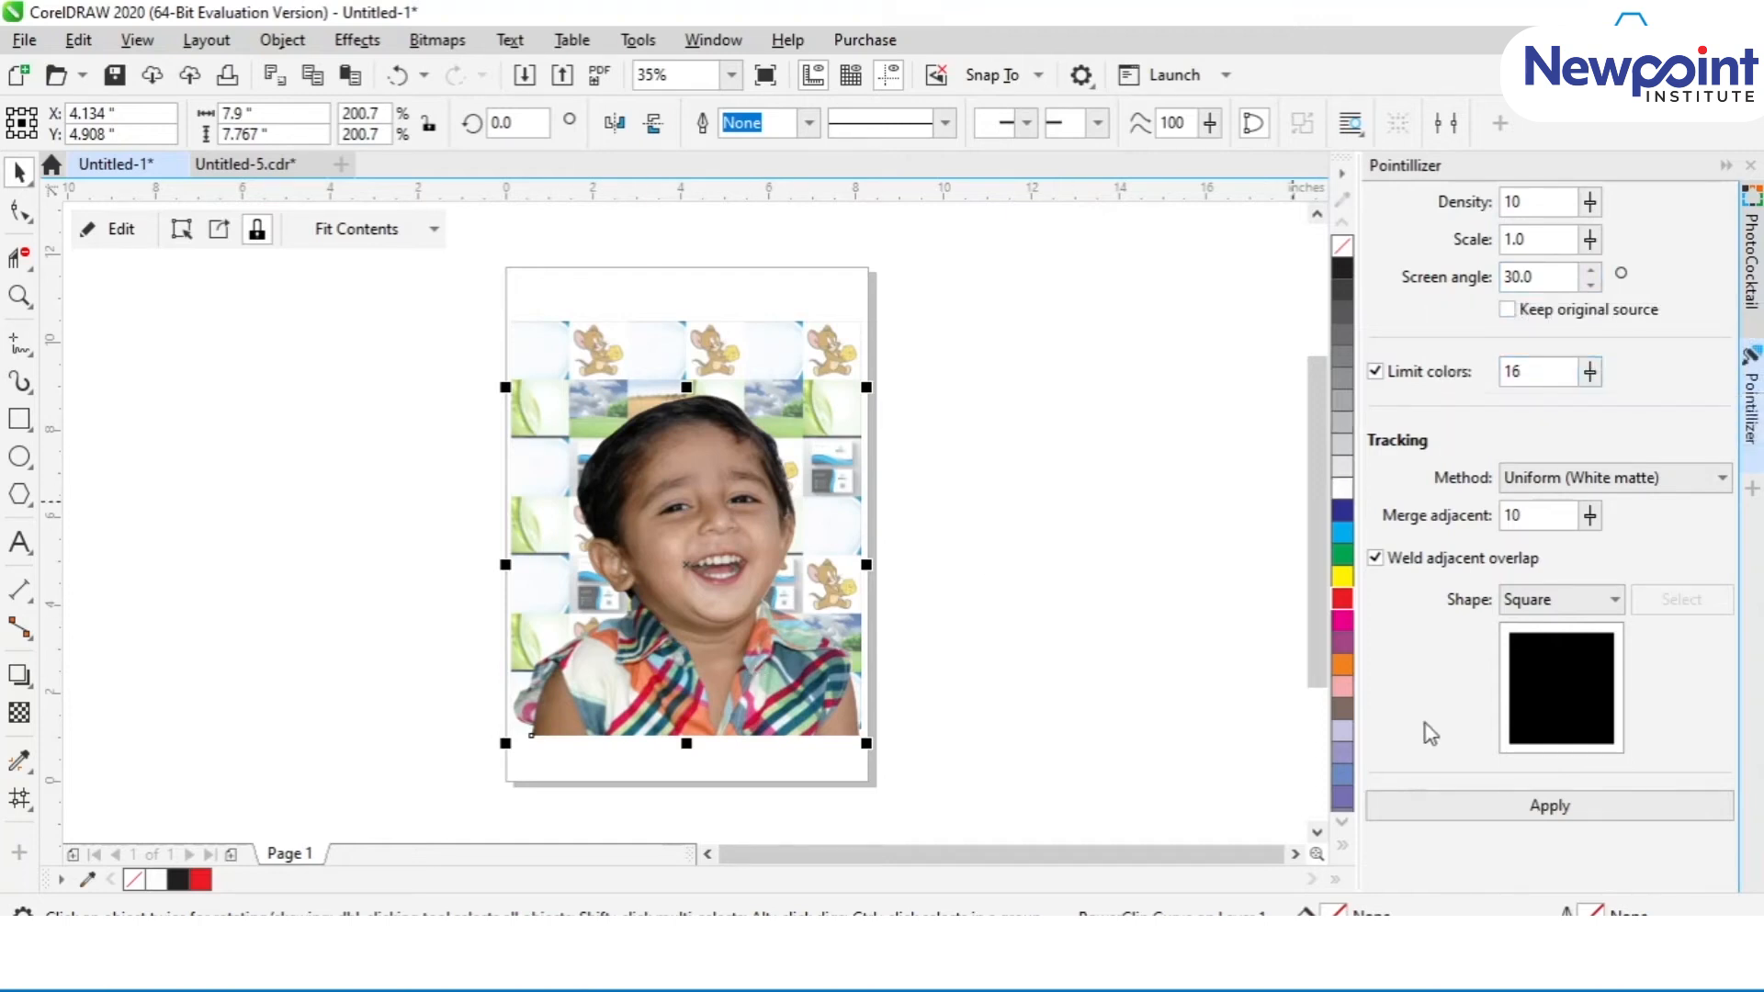
Try the Custom shape option for the Pointillizer effect.
click(1562, 602)
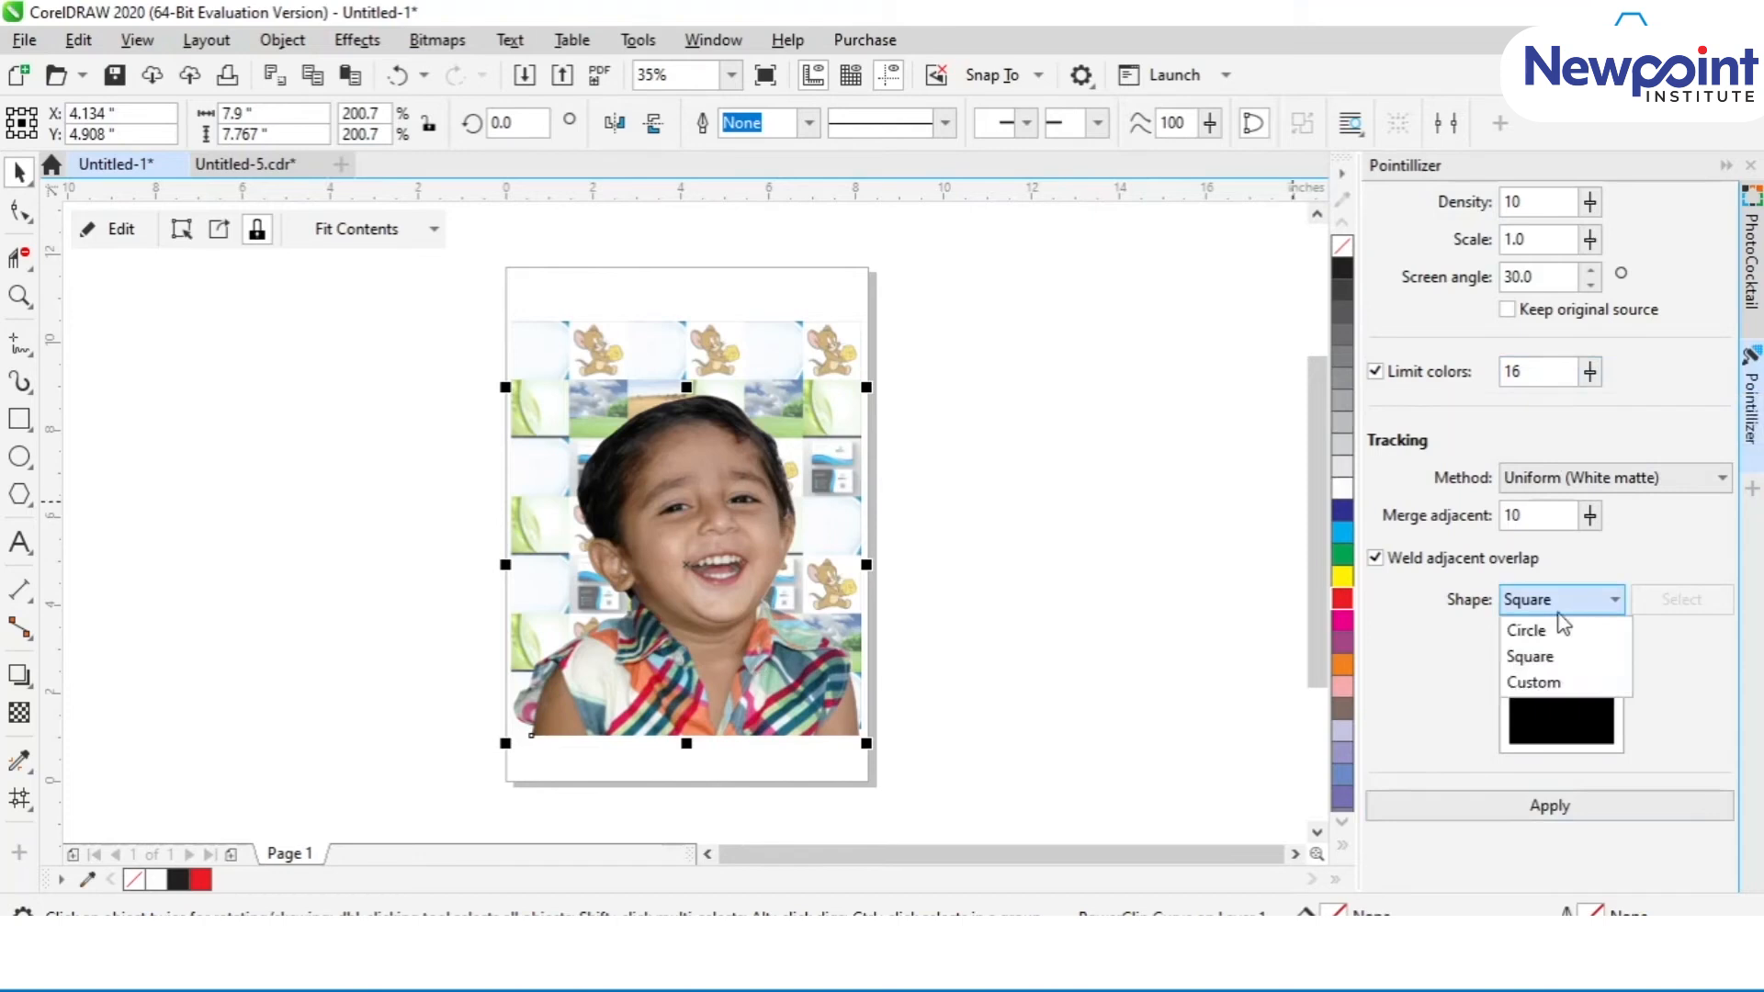
click(1559, 682)
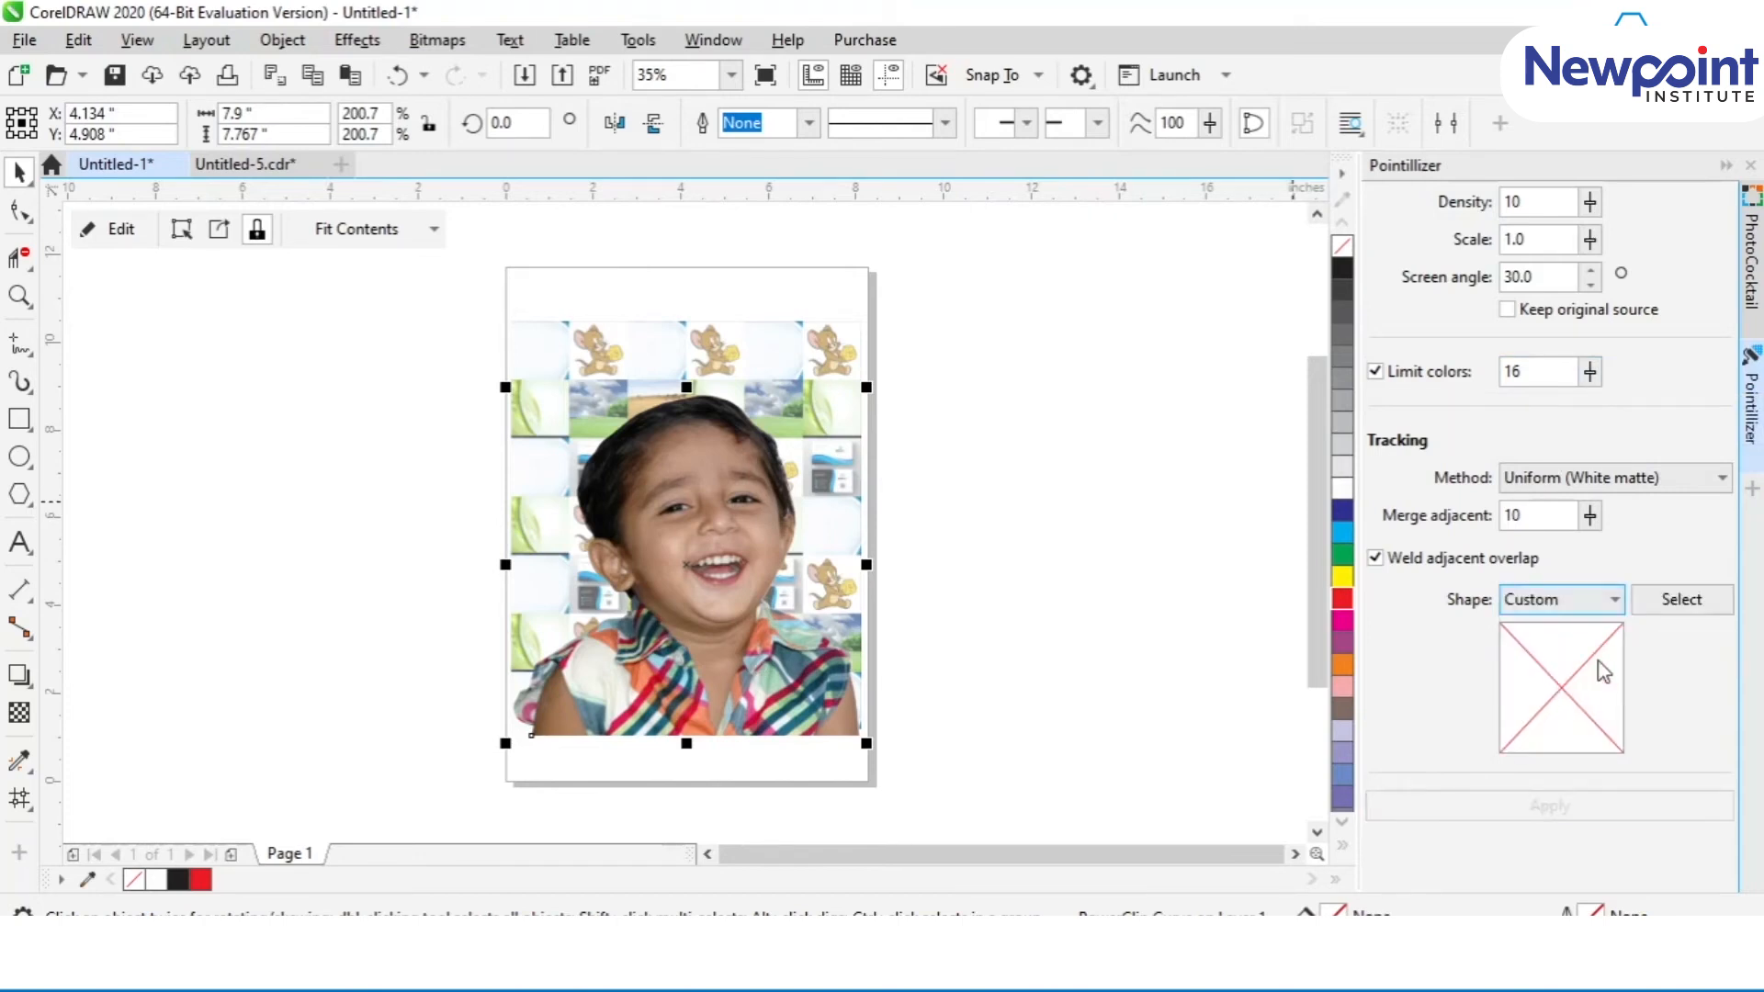
click(1668, 609)
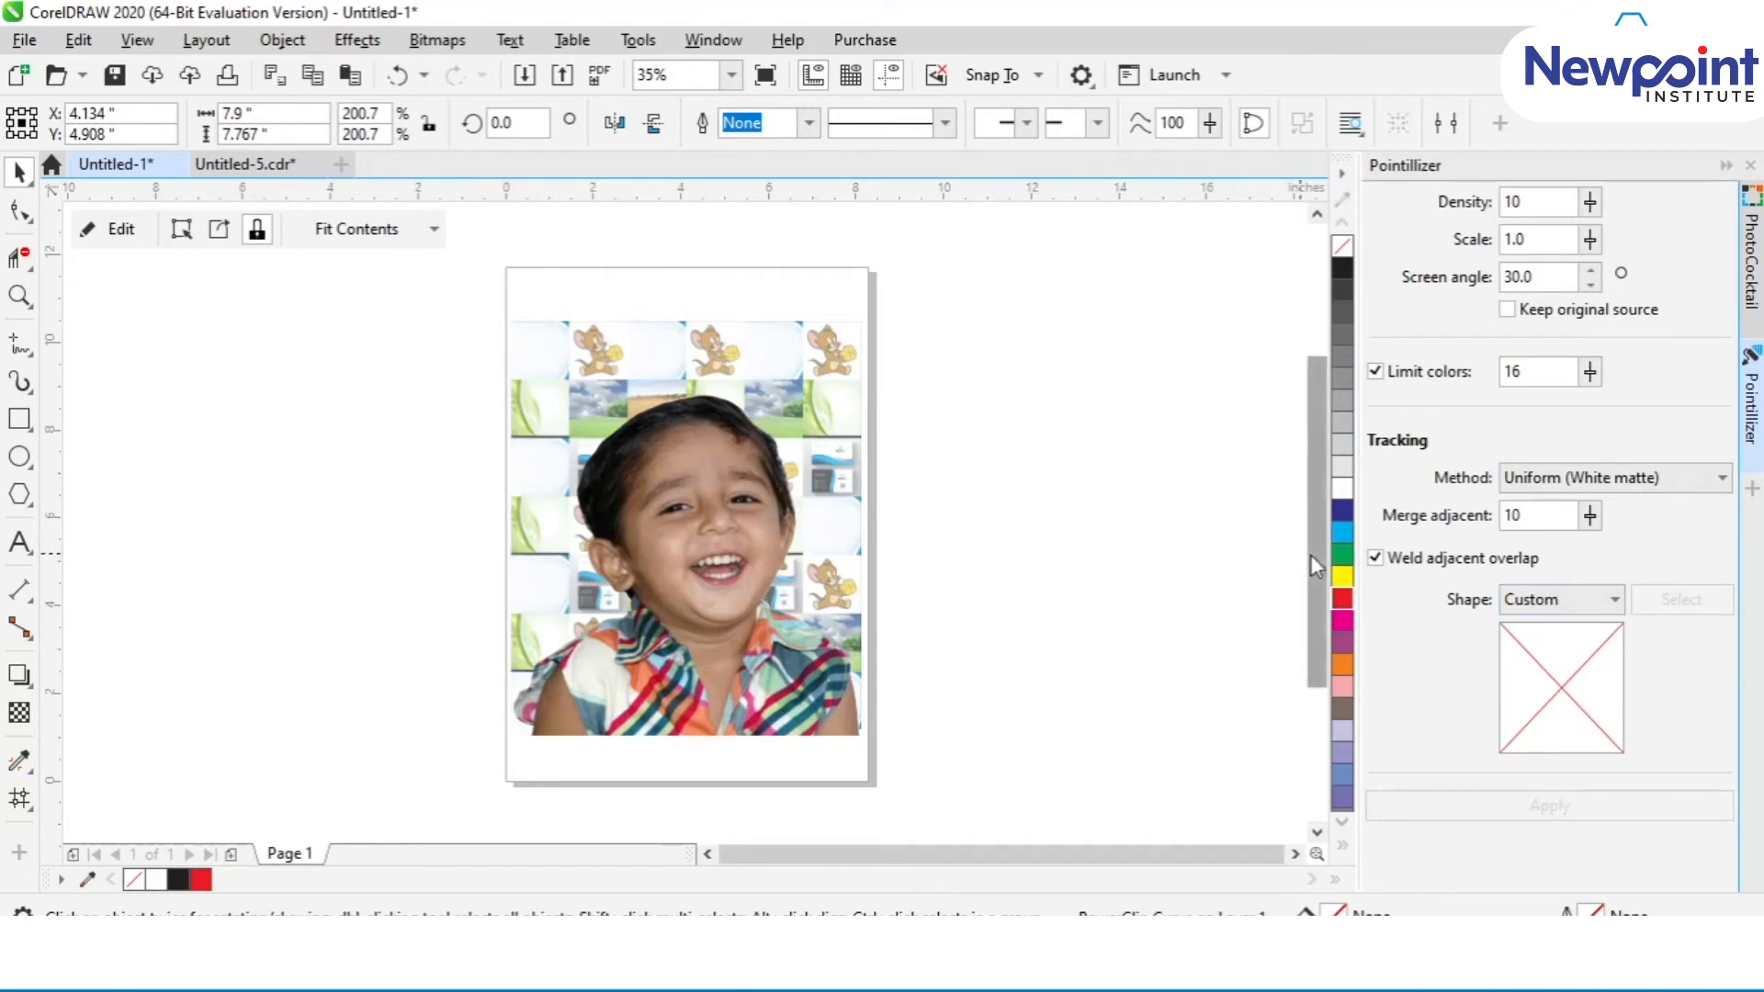
key(F6)
click(9, 179)
Apply the Pointillizer effect to the boy's photo with the Circle shape and move the resulting portrait beside the page.
click(1522, 618)
click(1524, 628)
click(1536, 801)
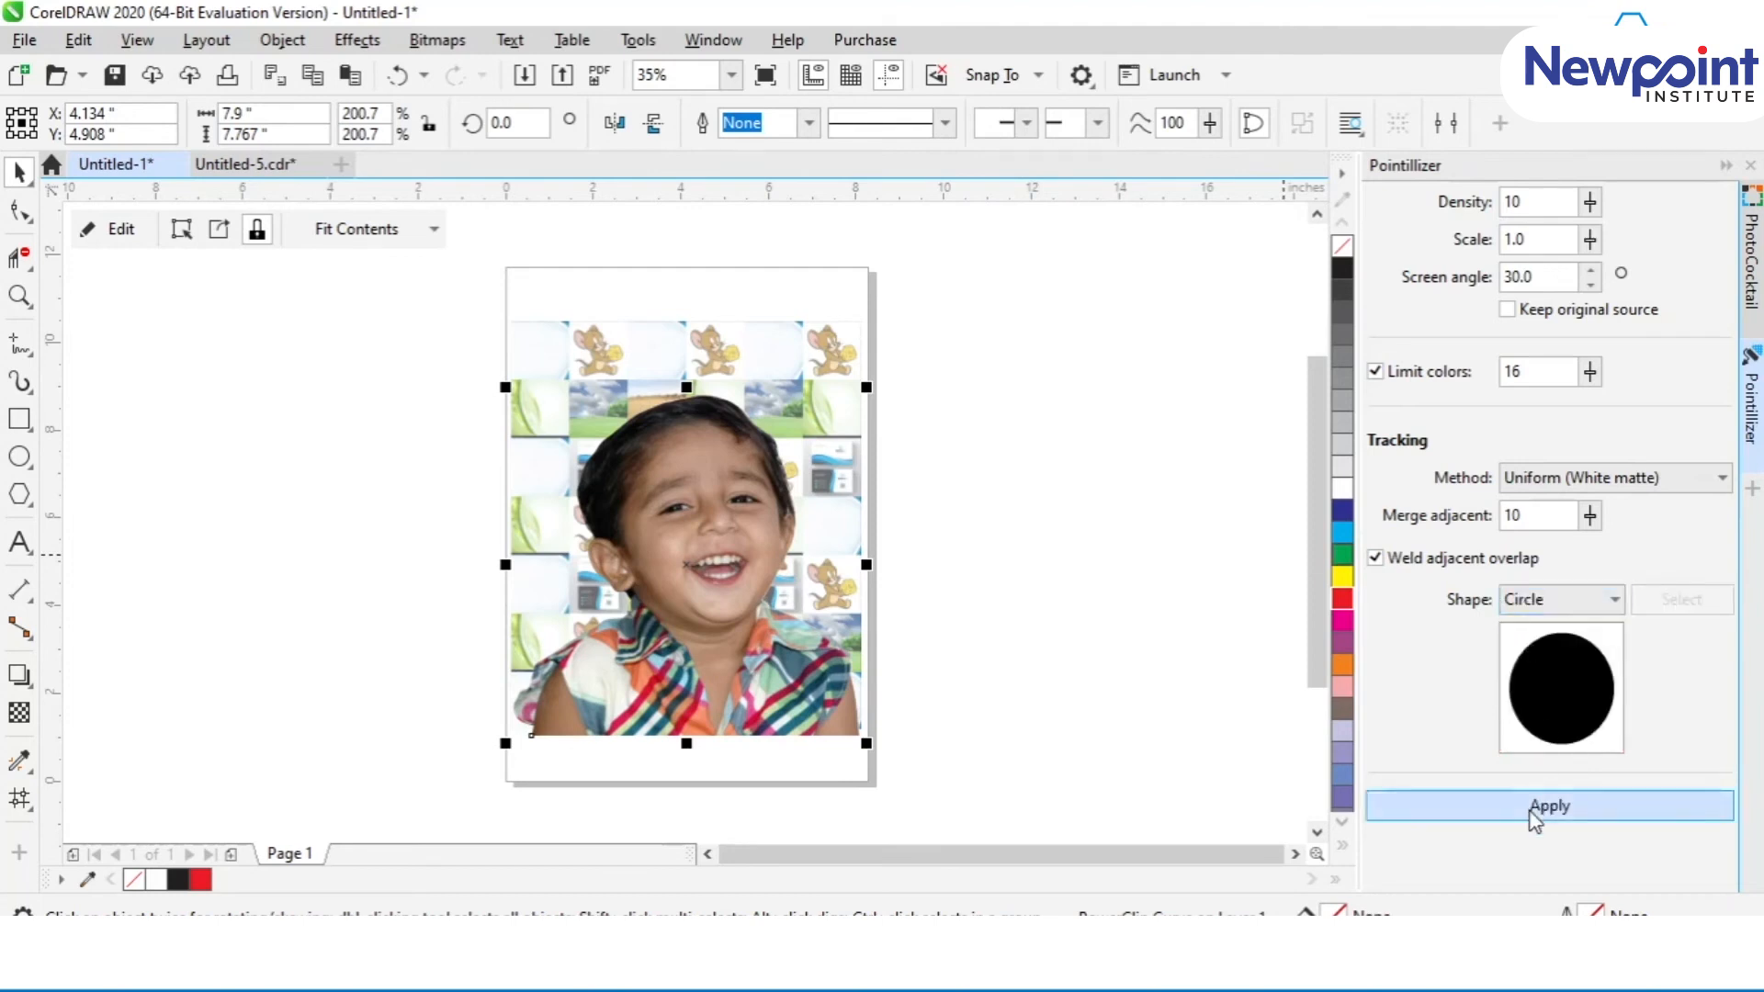
drag(685, 456, 1057, 478)
Examine the circle pattern of the pointillized portrait up close and shift the portrait about 1.6 inches down.
scroll(1101, 507, up, 3)
scroll(1101, 507, up, 2)
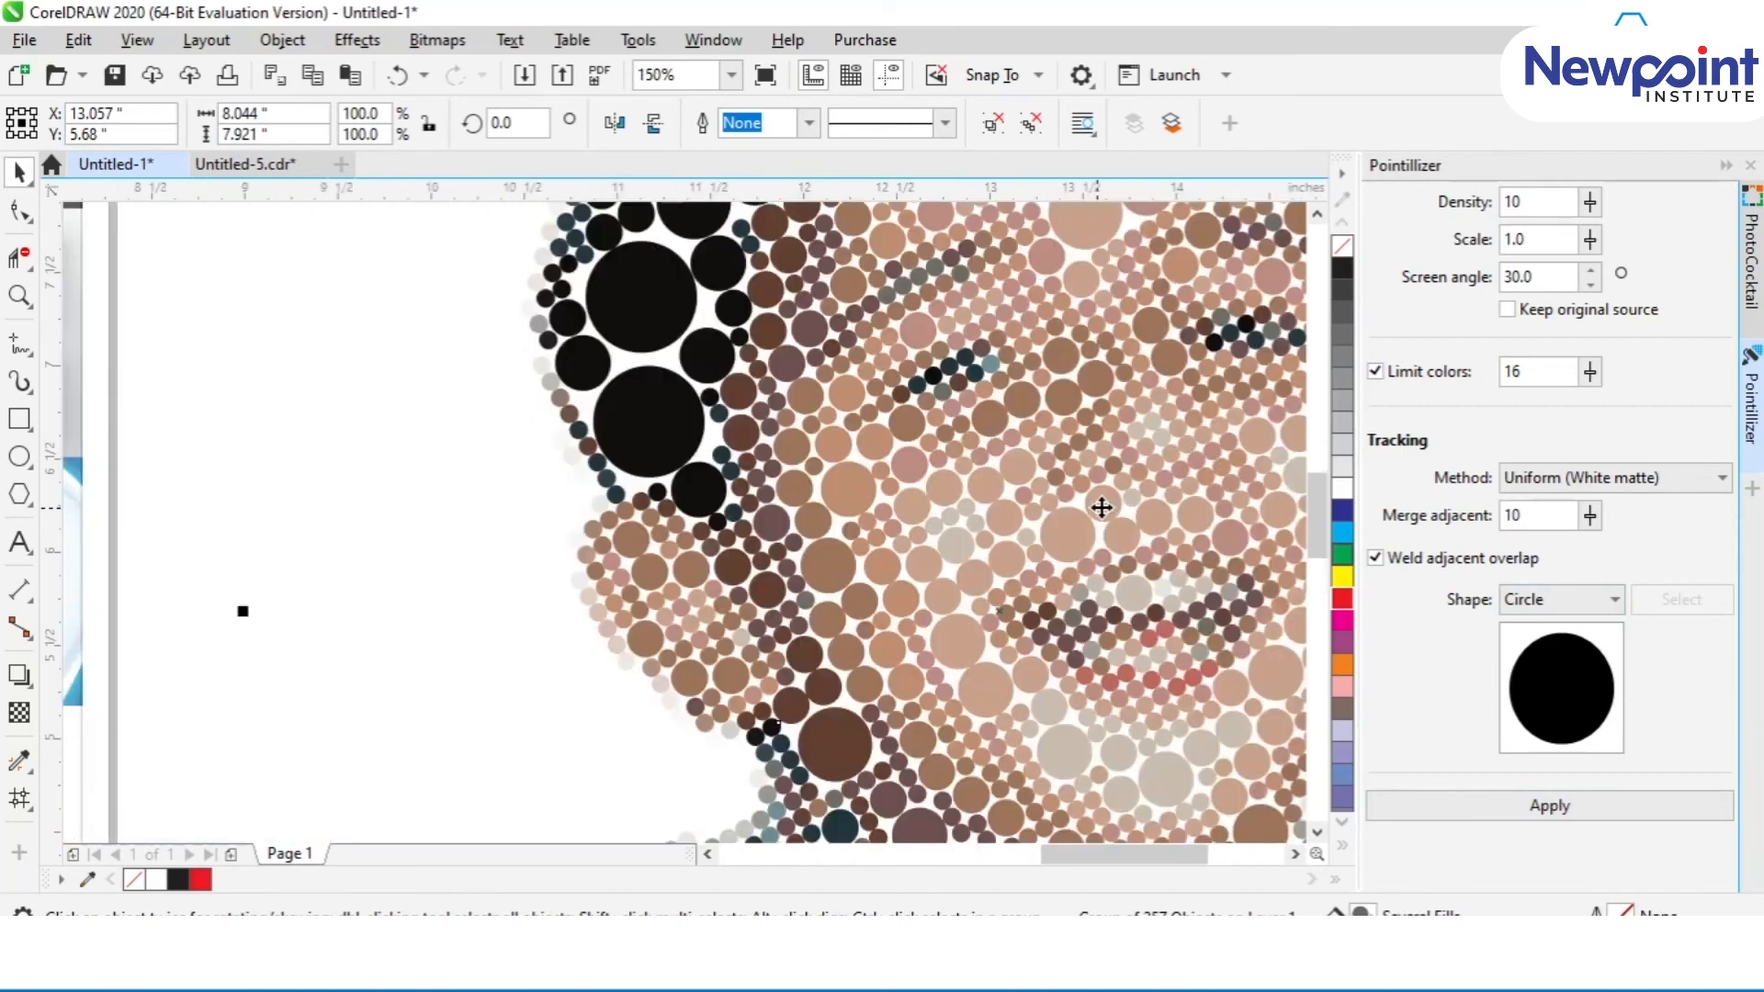
scroll(977, 472, down, 2)
scroll(985, 474, up, 4)
scroll(985, 474, down, 4)
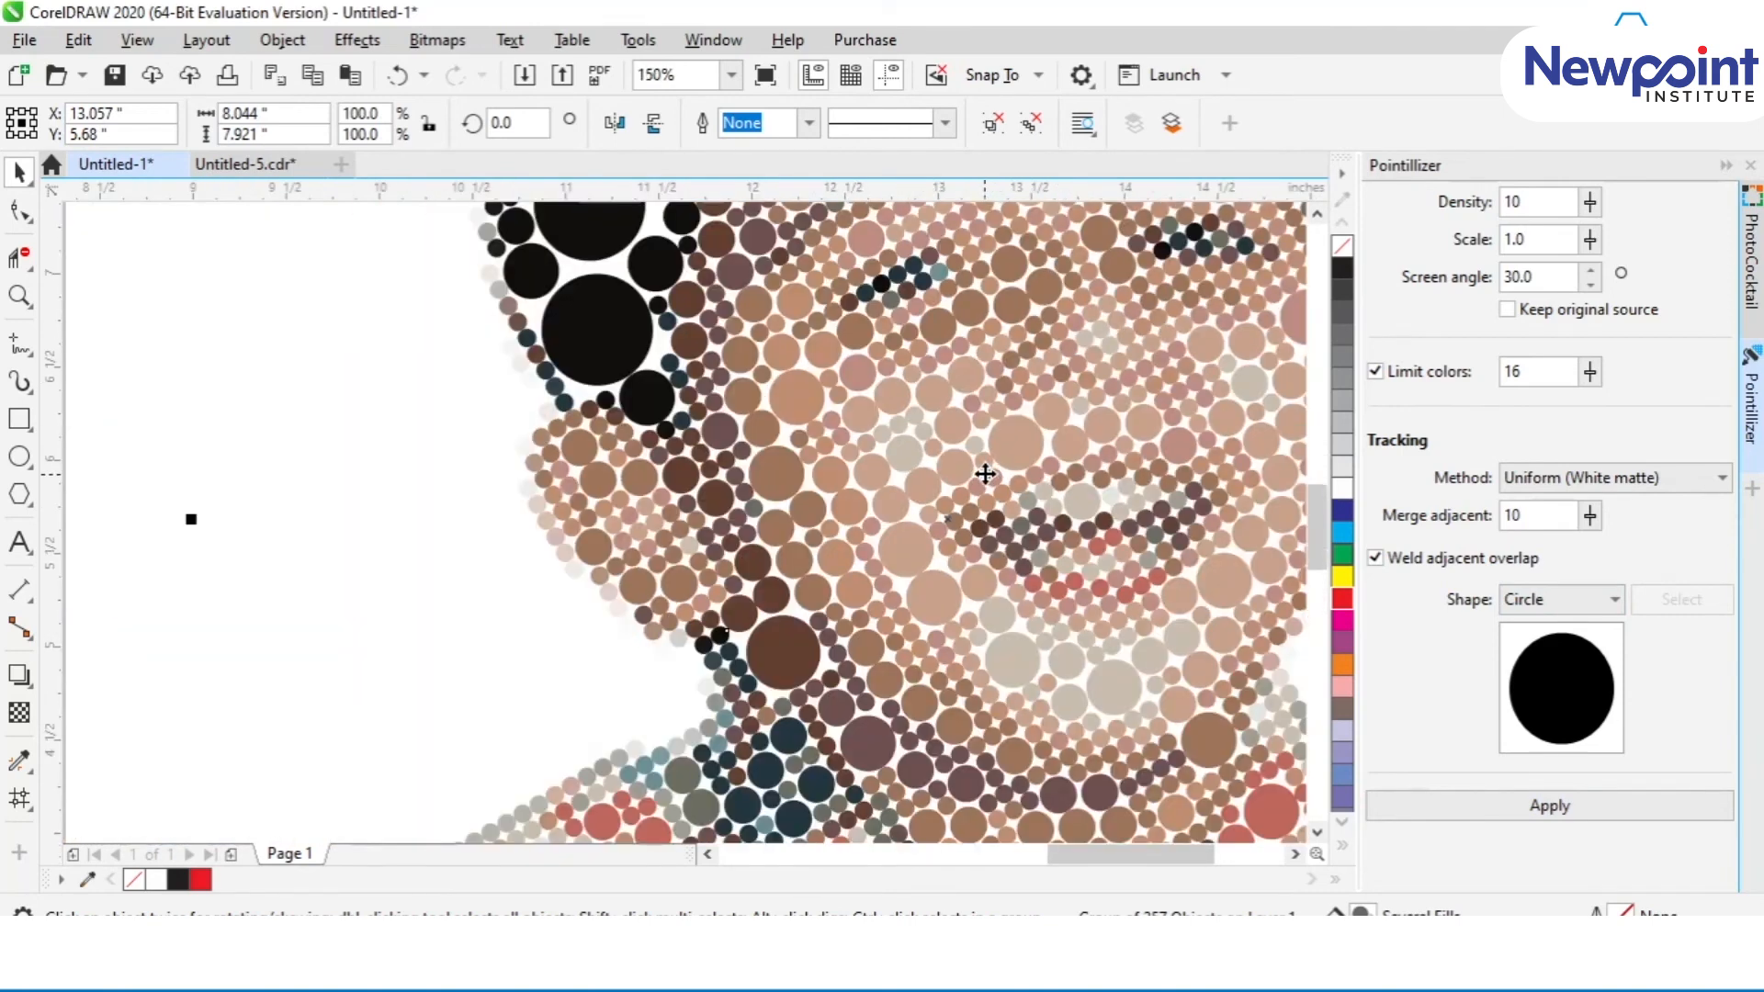
scroll(868, 675, up, 4)
scroll(896, 730, down, 4)
drag(995, 519, 992, 611)
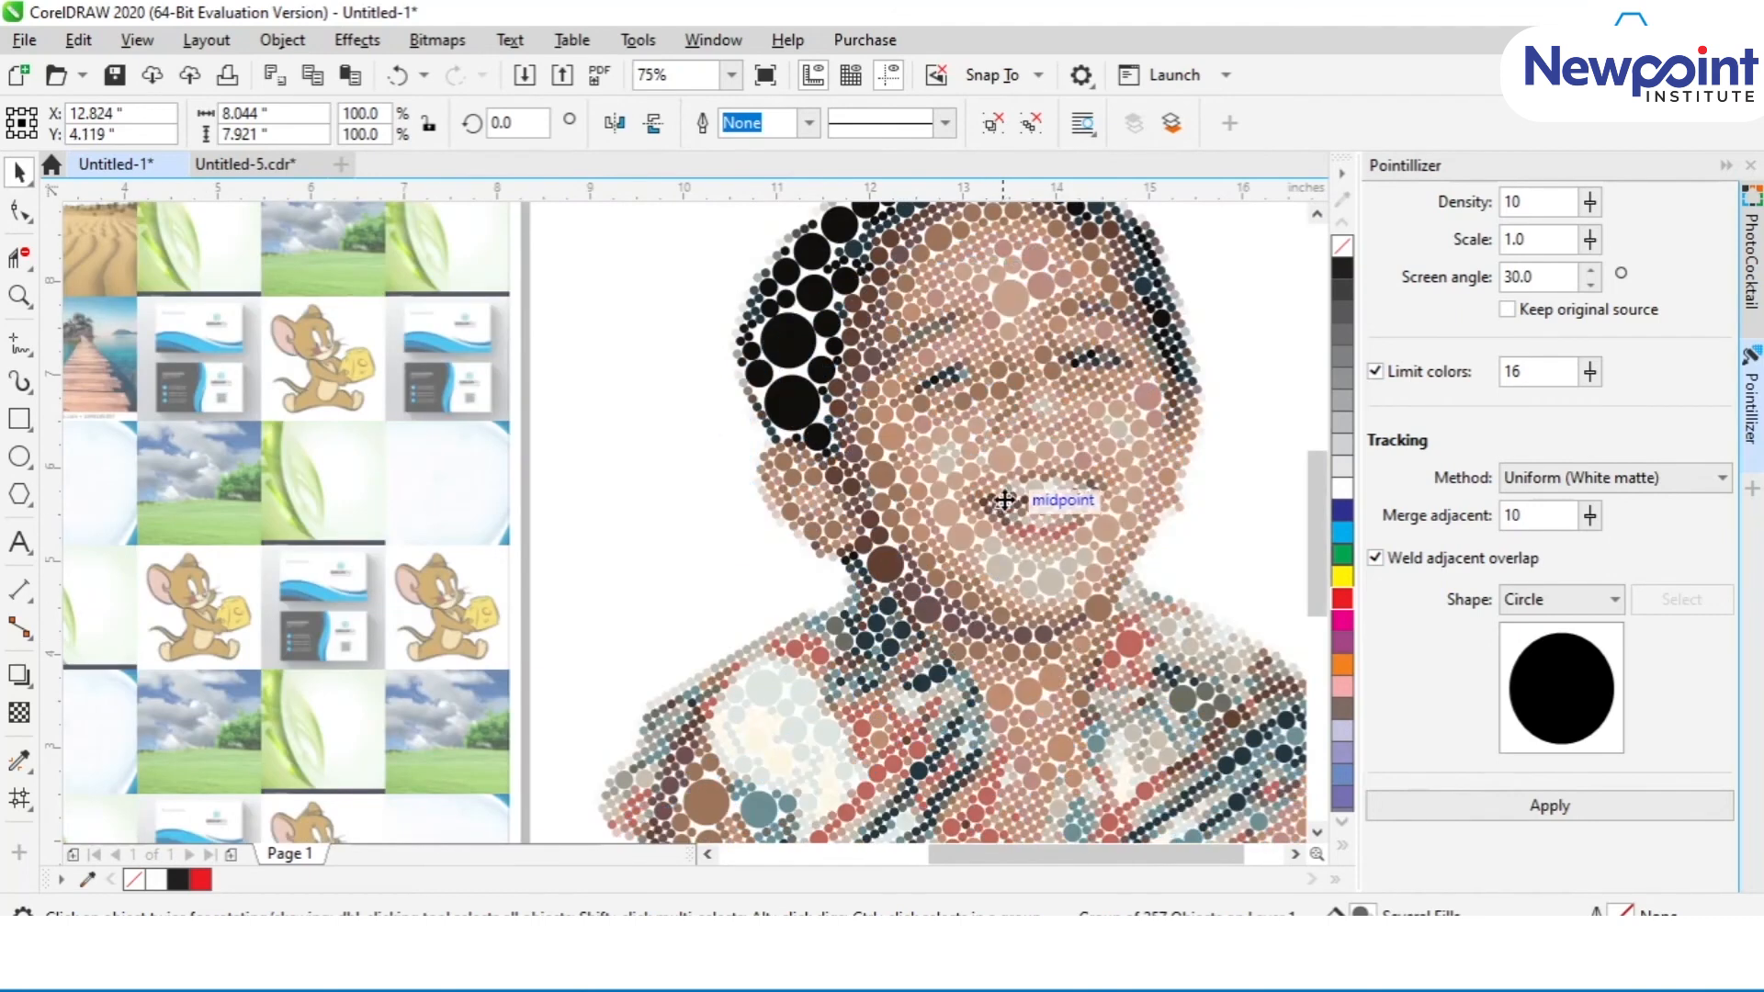
Undo the last move of the circle portrait and the Pointillizer effect on the boy's photo.
scroll(1019, 439, up, 2)
scroll(1006, 501, down, 2)
scroll(1004, 507, up, 2)
scroll(1004, 510, down, 2)
scroll(1006, 510, down, 2)
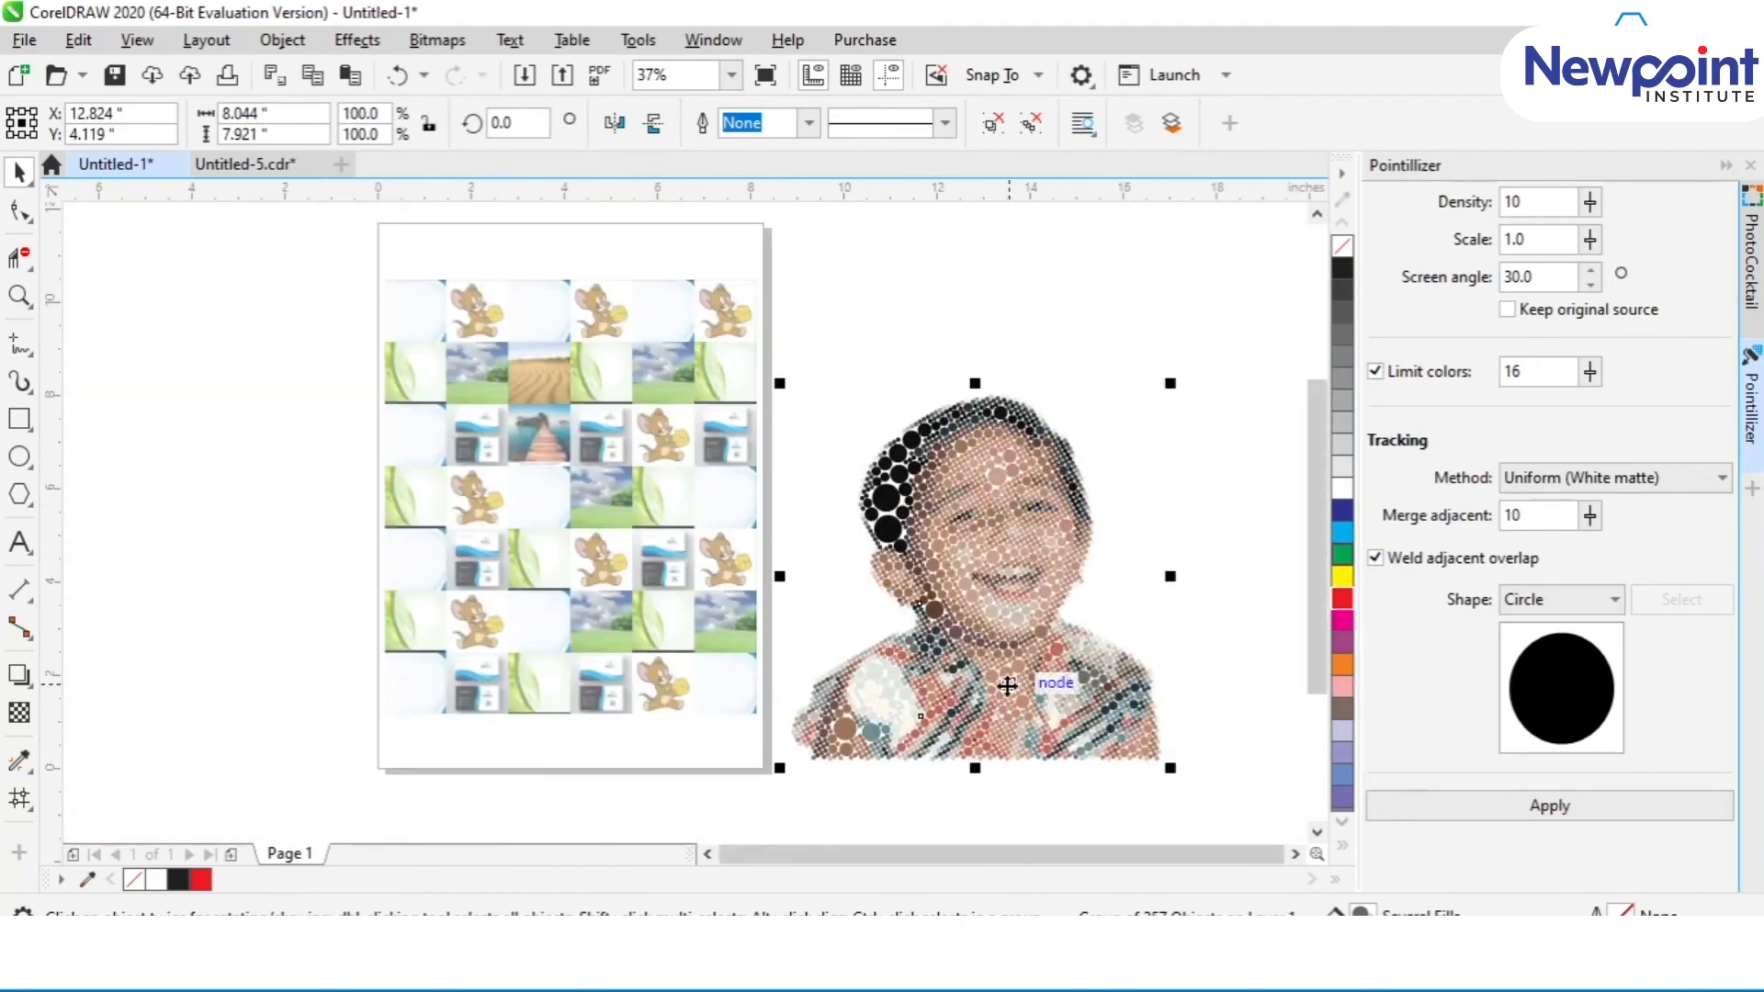
key(ctrl+z)
key(ctrl+z)
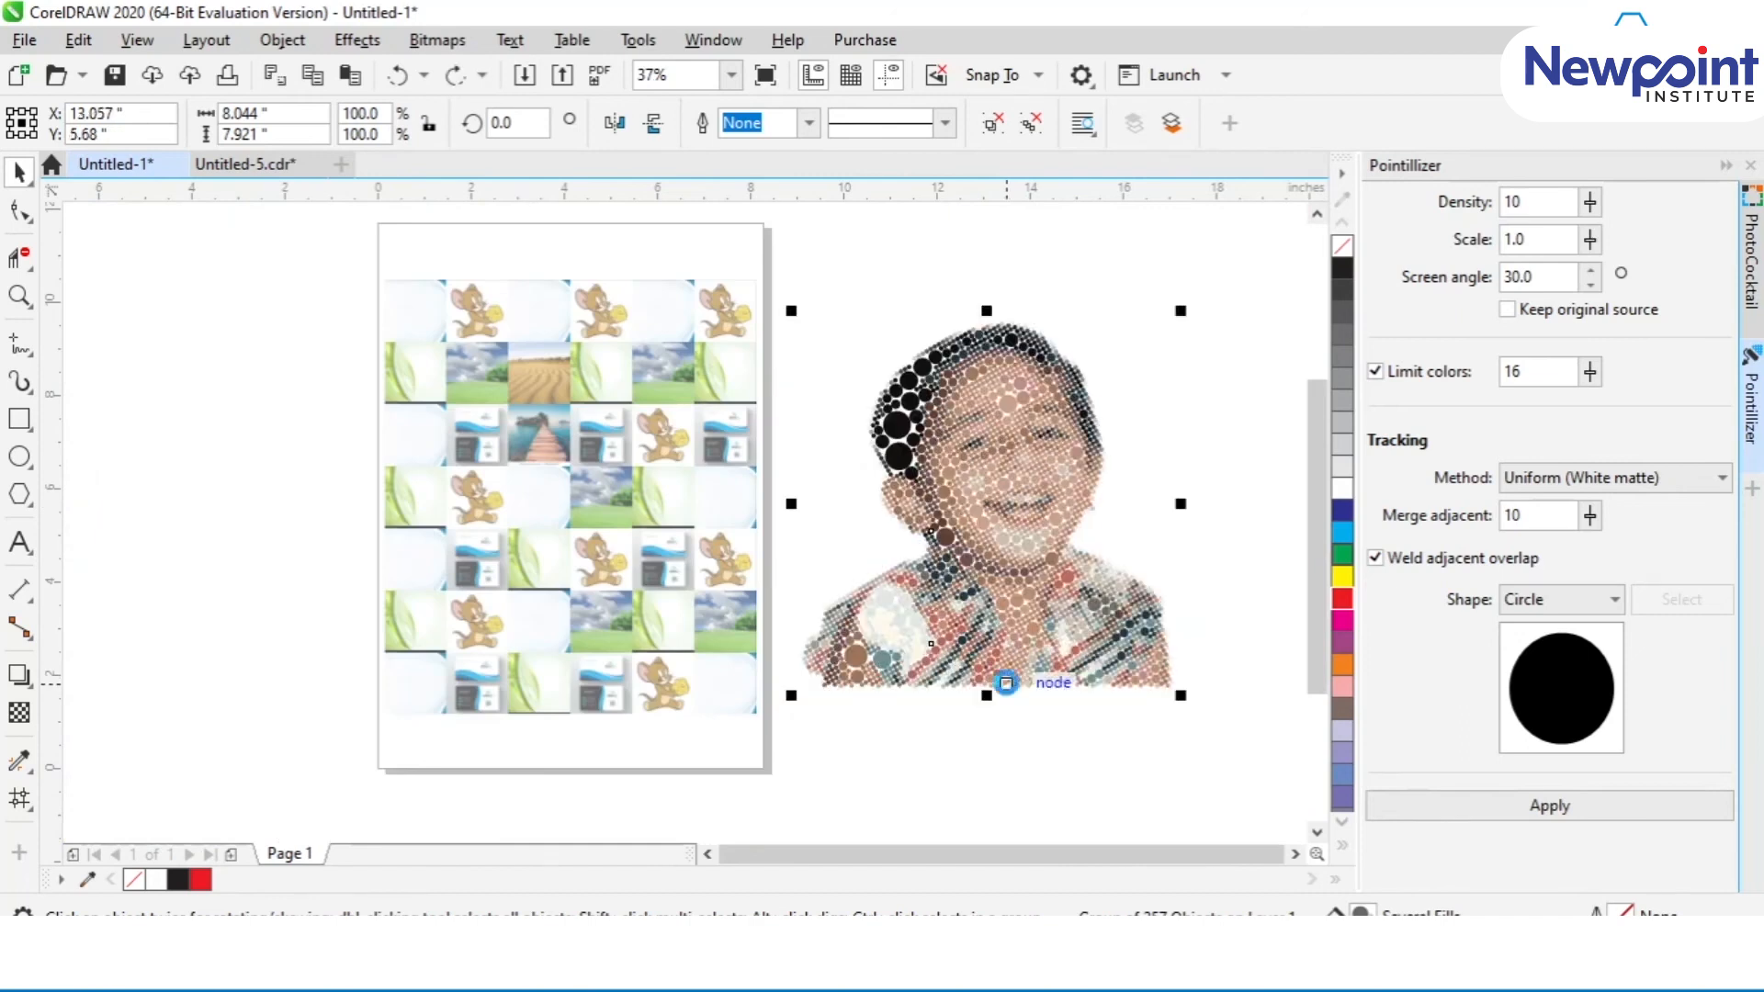
Apply the circle Pointillizer to the boy's photo with colors limited to 256 and move the portrait beside the page.
drag(1536, 373, 1476, 383)
text(256)
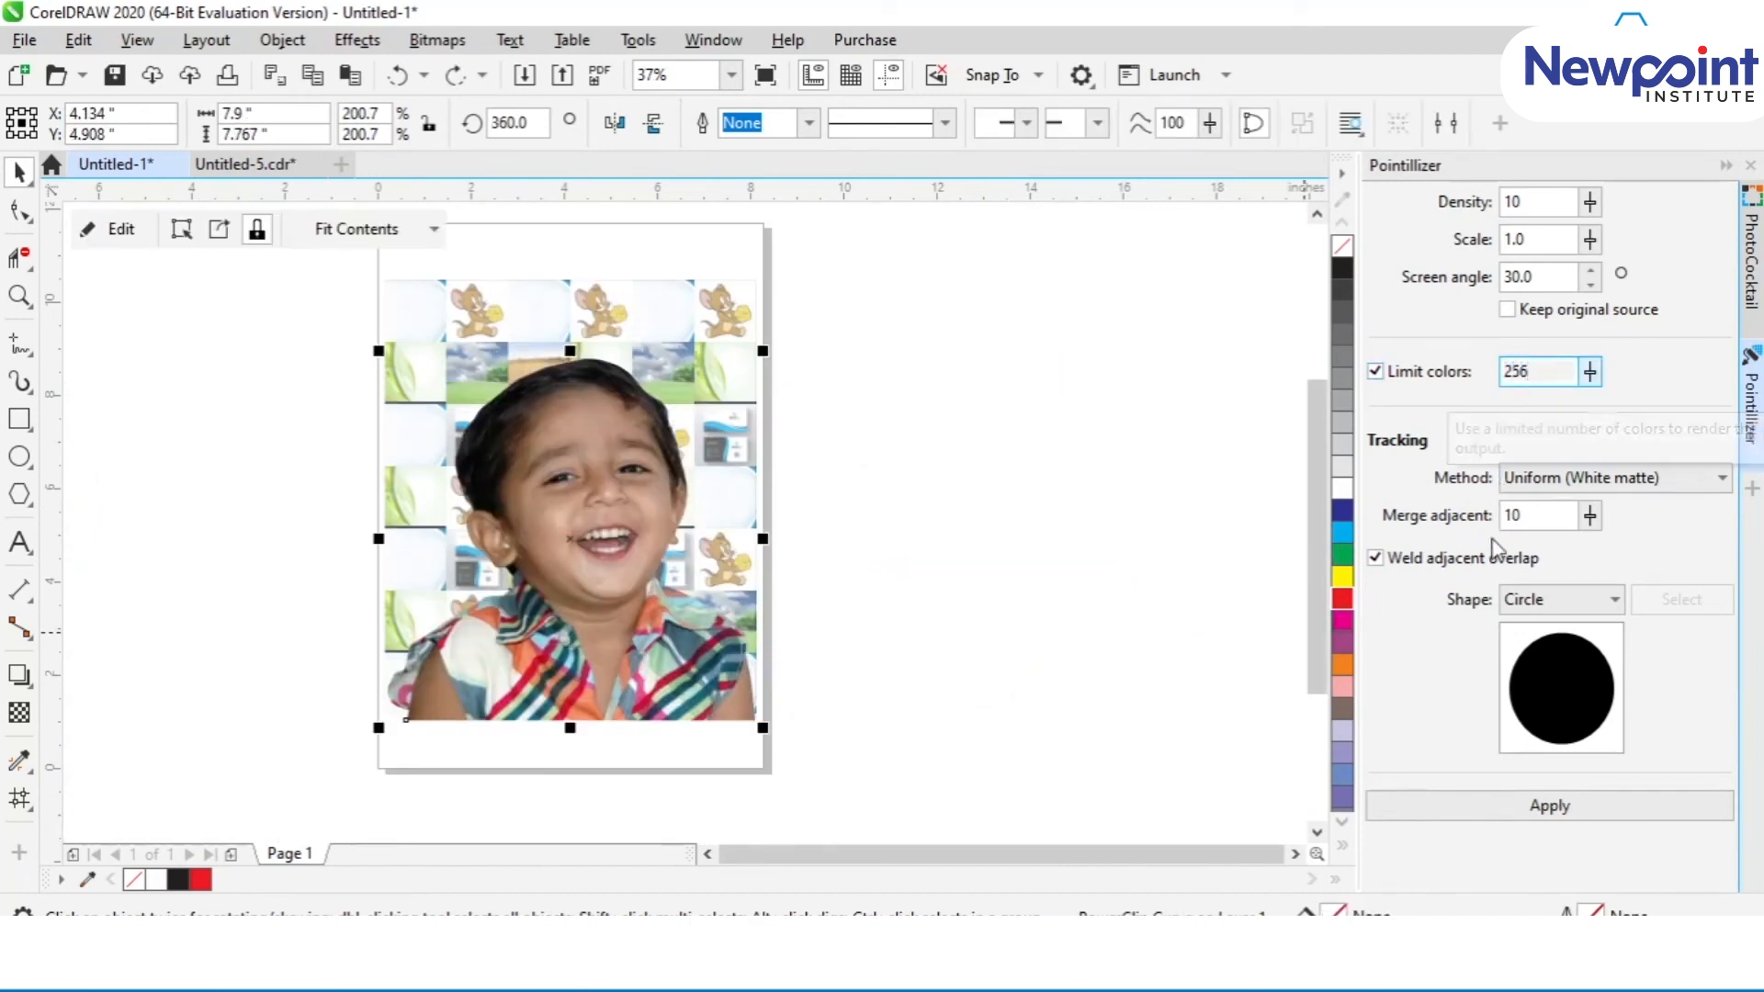
click(1507, 809)
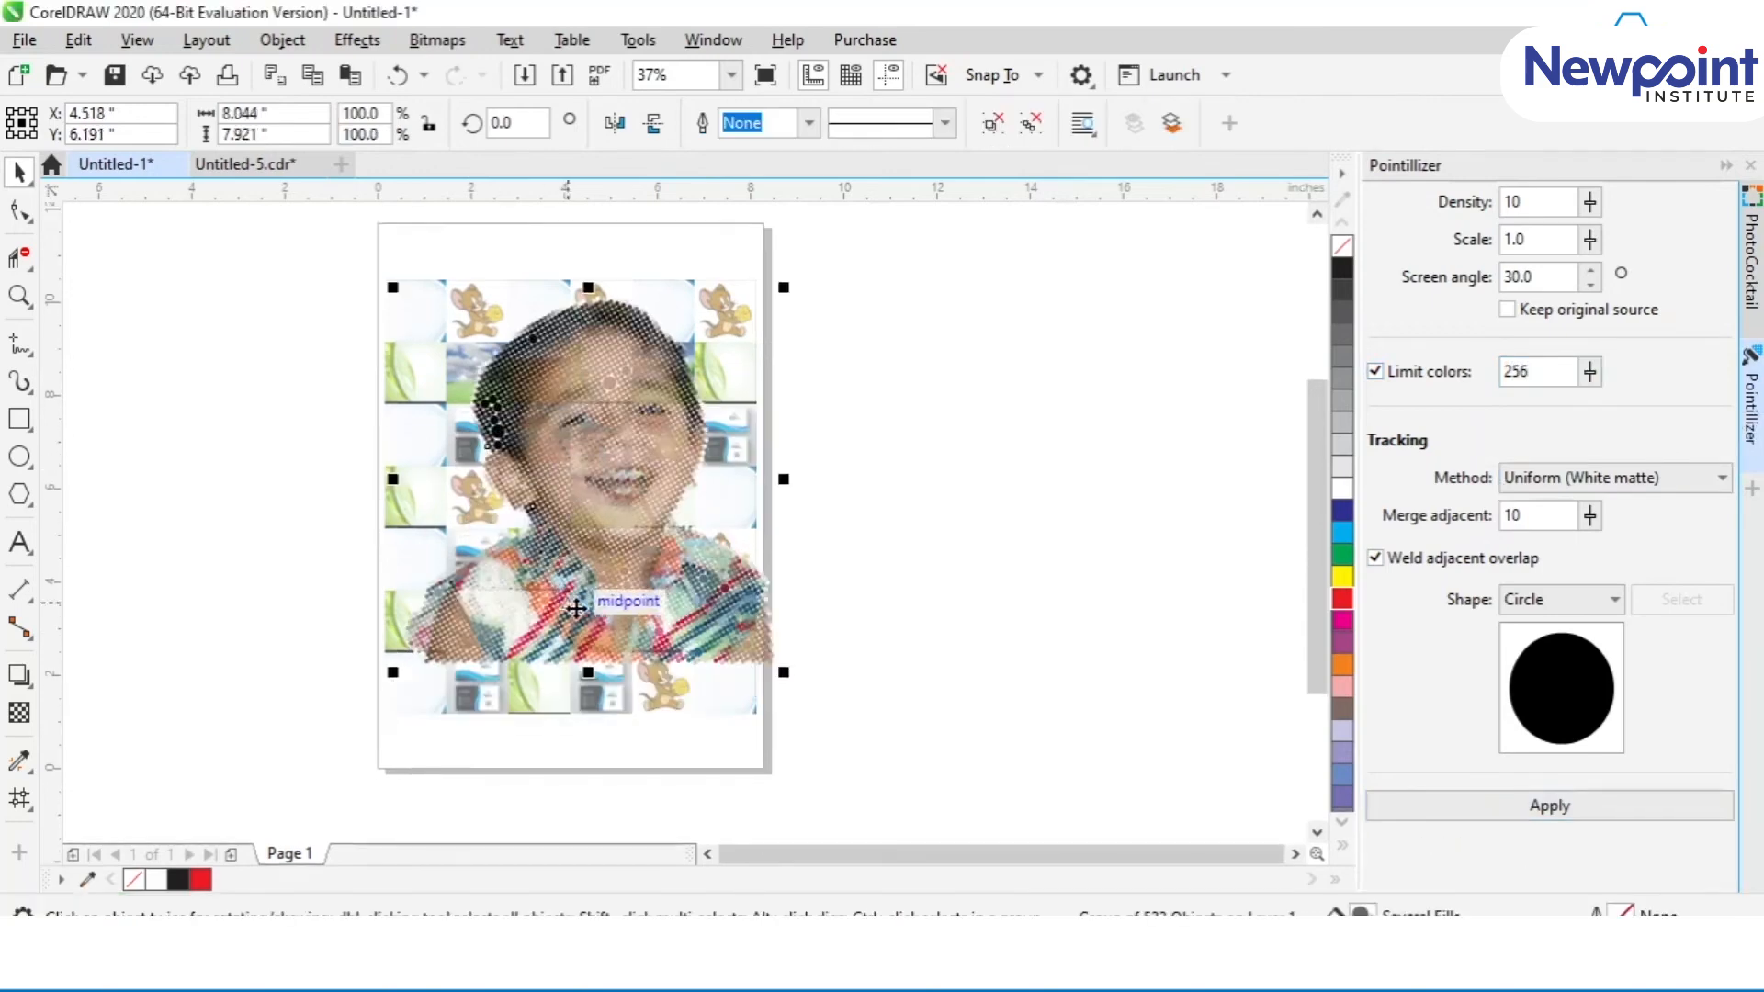
scroll(1090, 461, up, 4)
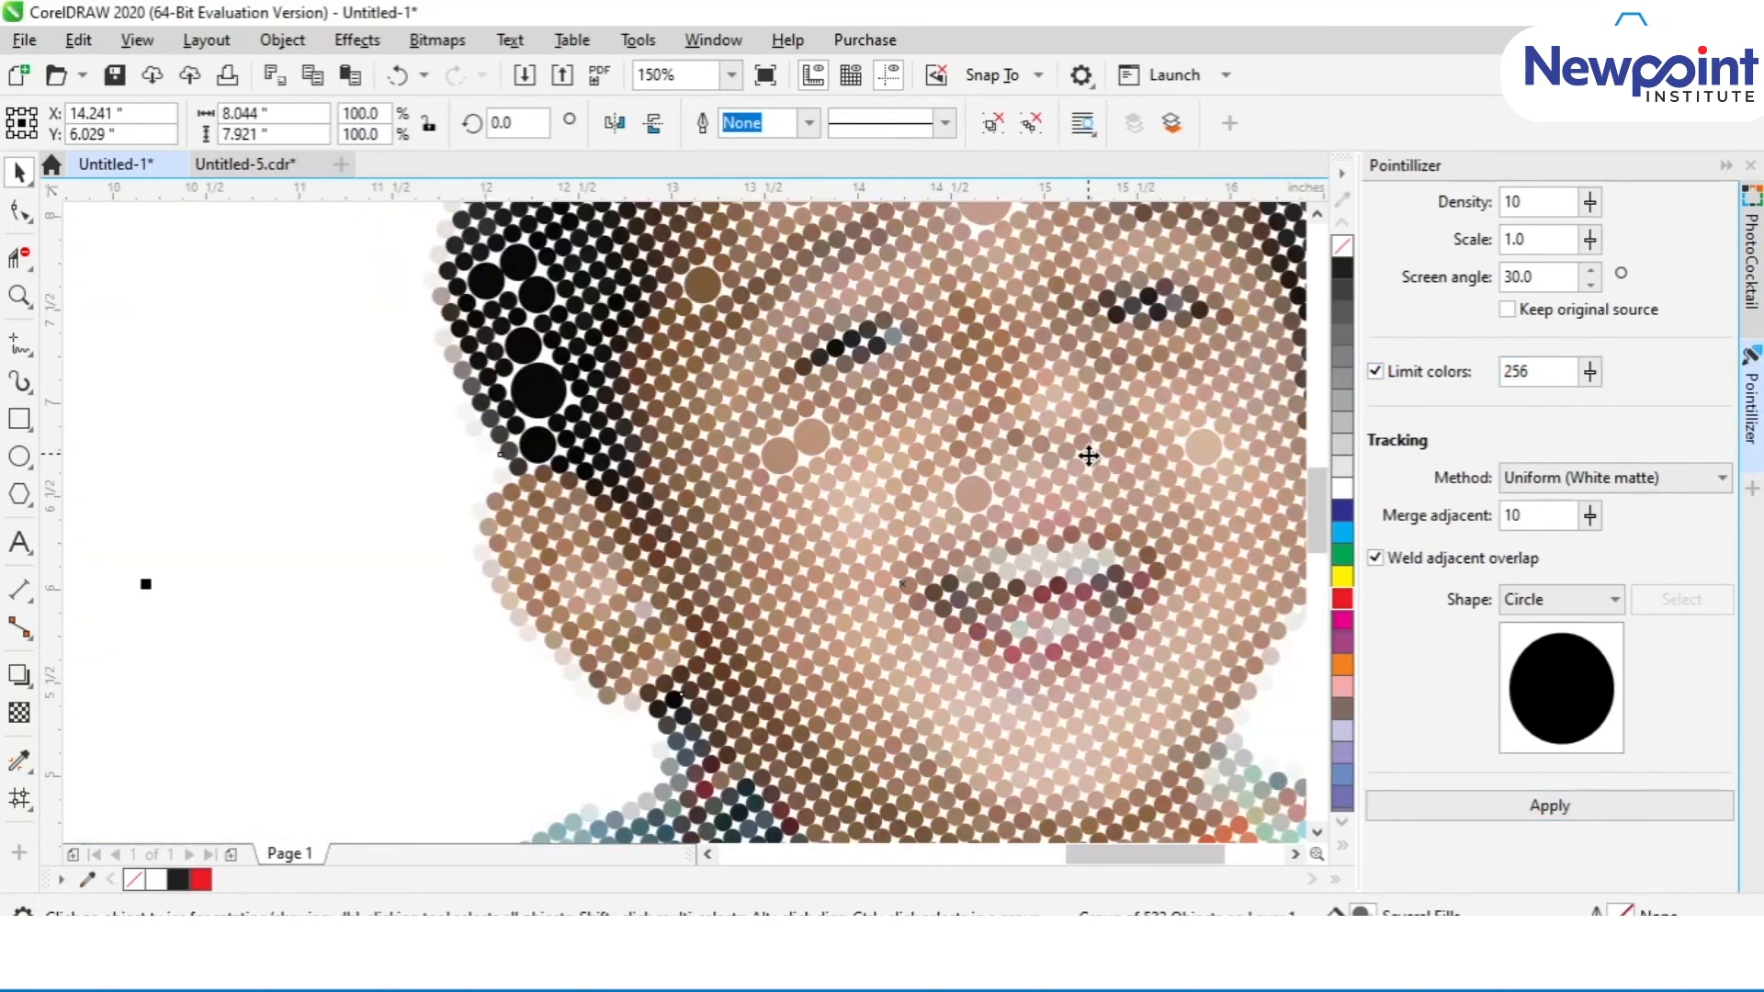
scroll(1088, 456, down, 4)
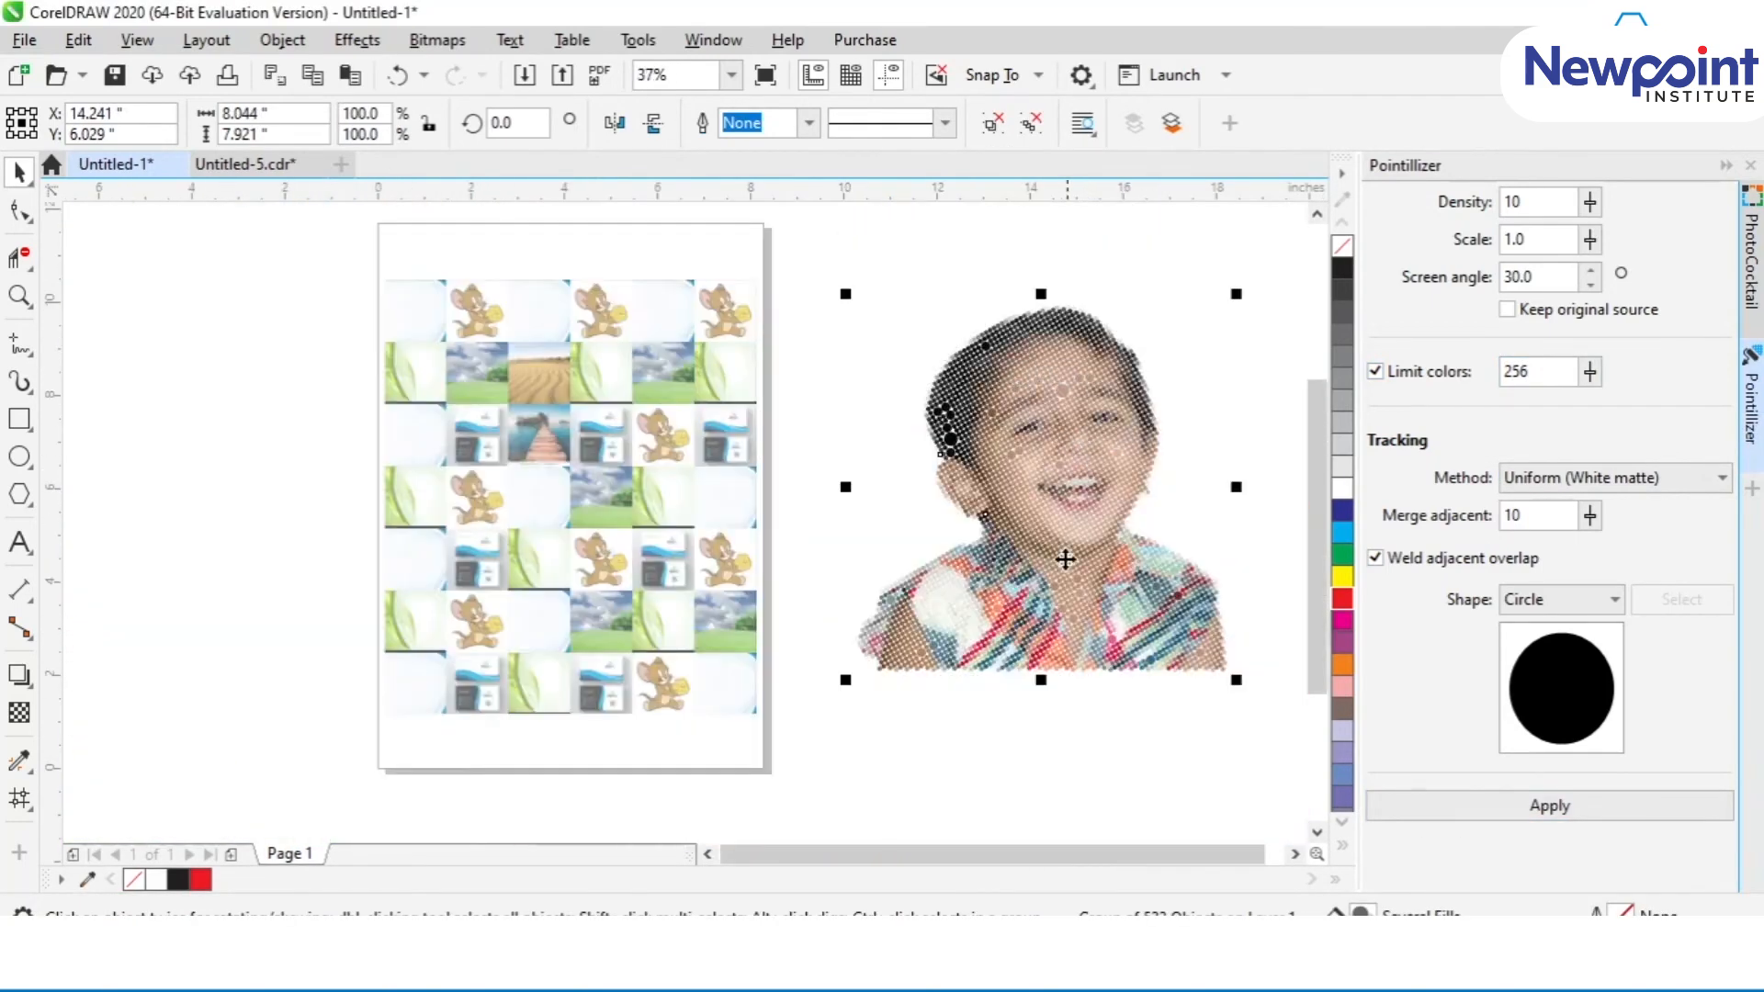
scroll(1065, 558, up, 2)
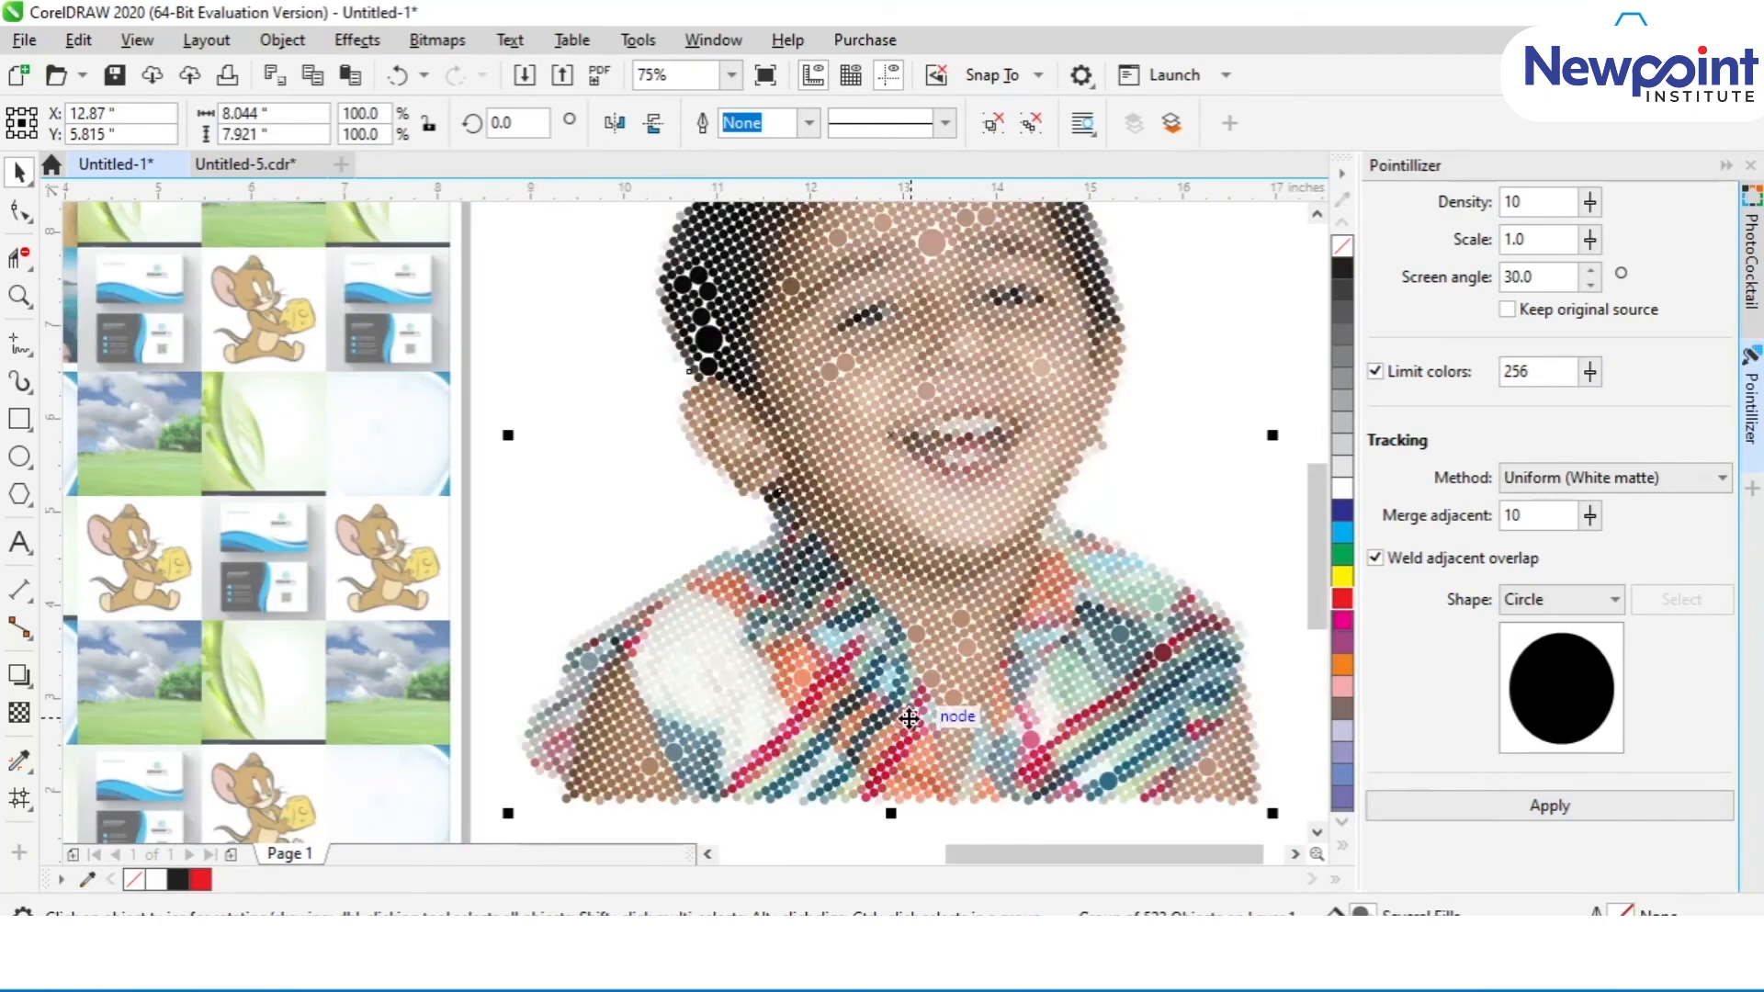
scroll(903, 572, down, 2)
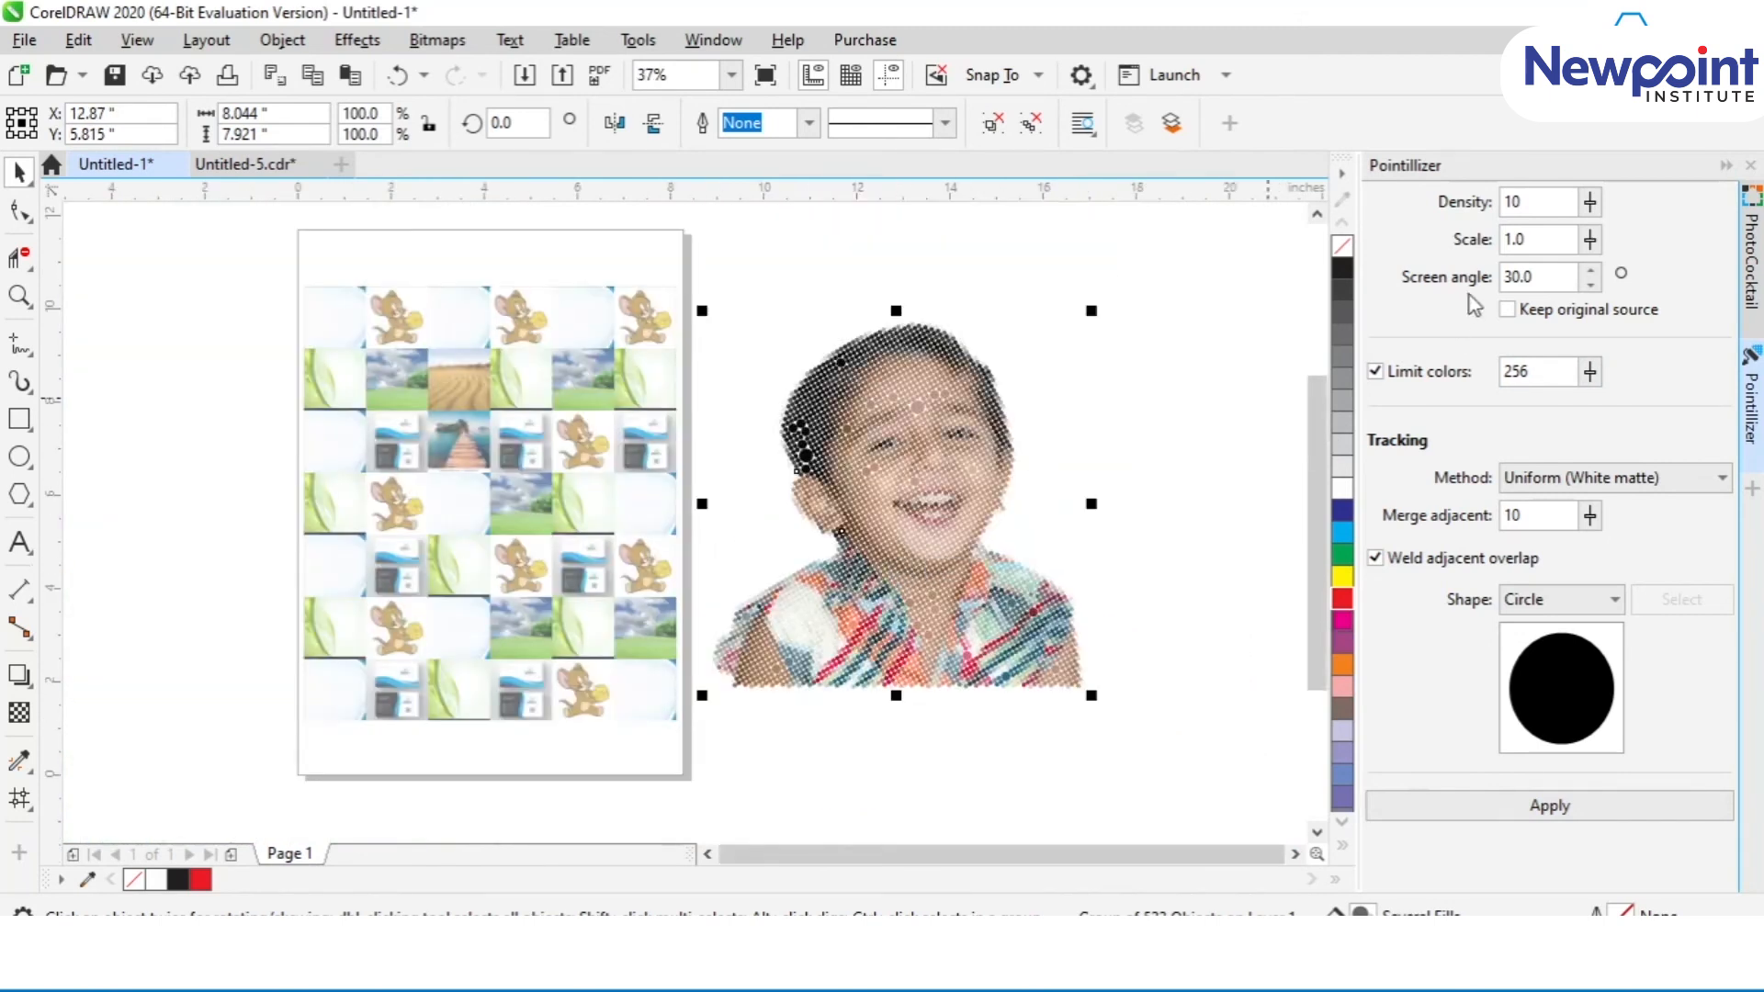
Undo the 256-color circle portrait to restore the boy's original photo on the page.
click(1537, 242)
drag(1543, 246, 1444, 266)
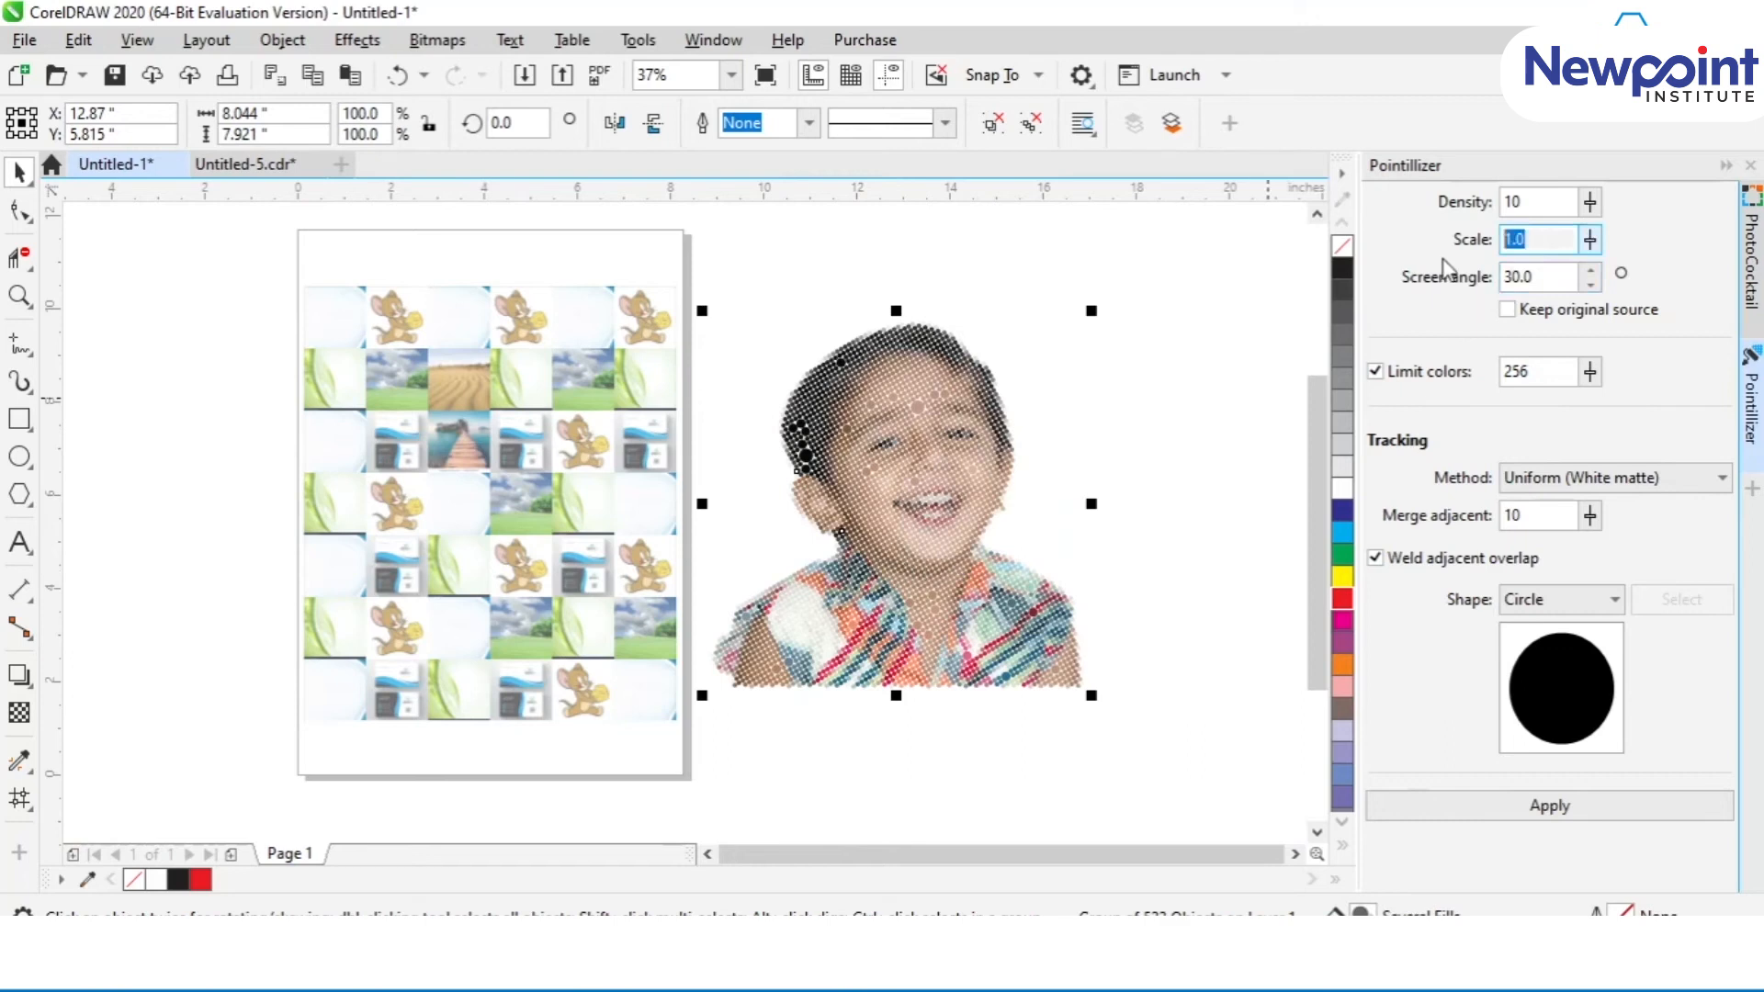
click(972, 622)
key(ctrl+z)
key(ctrl+z)
key(ctrl+z)
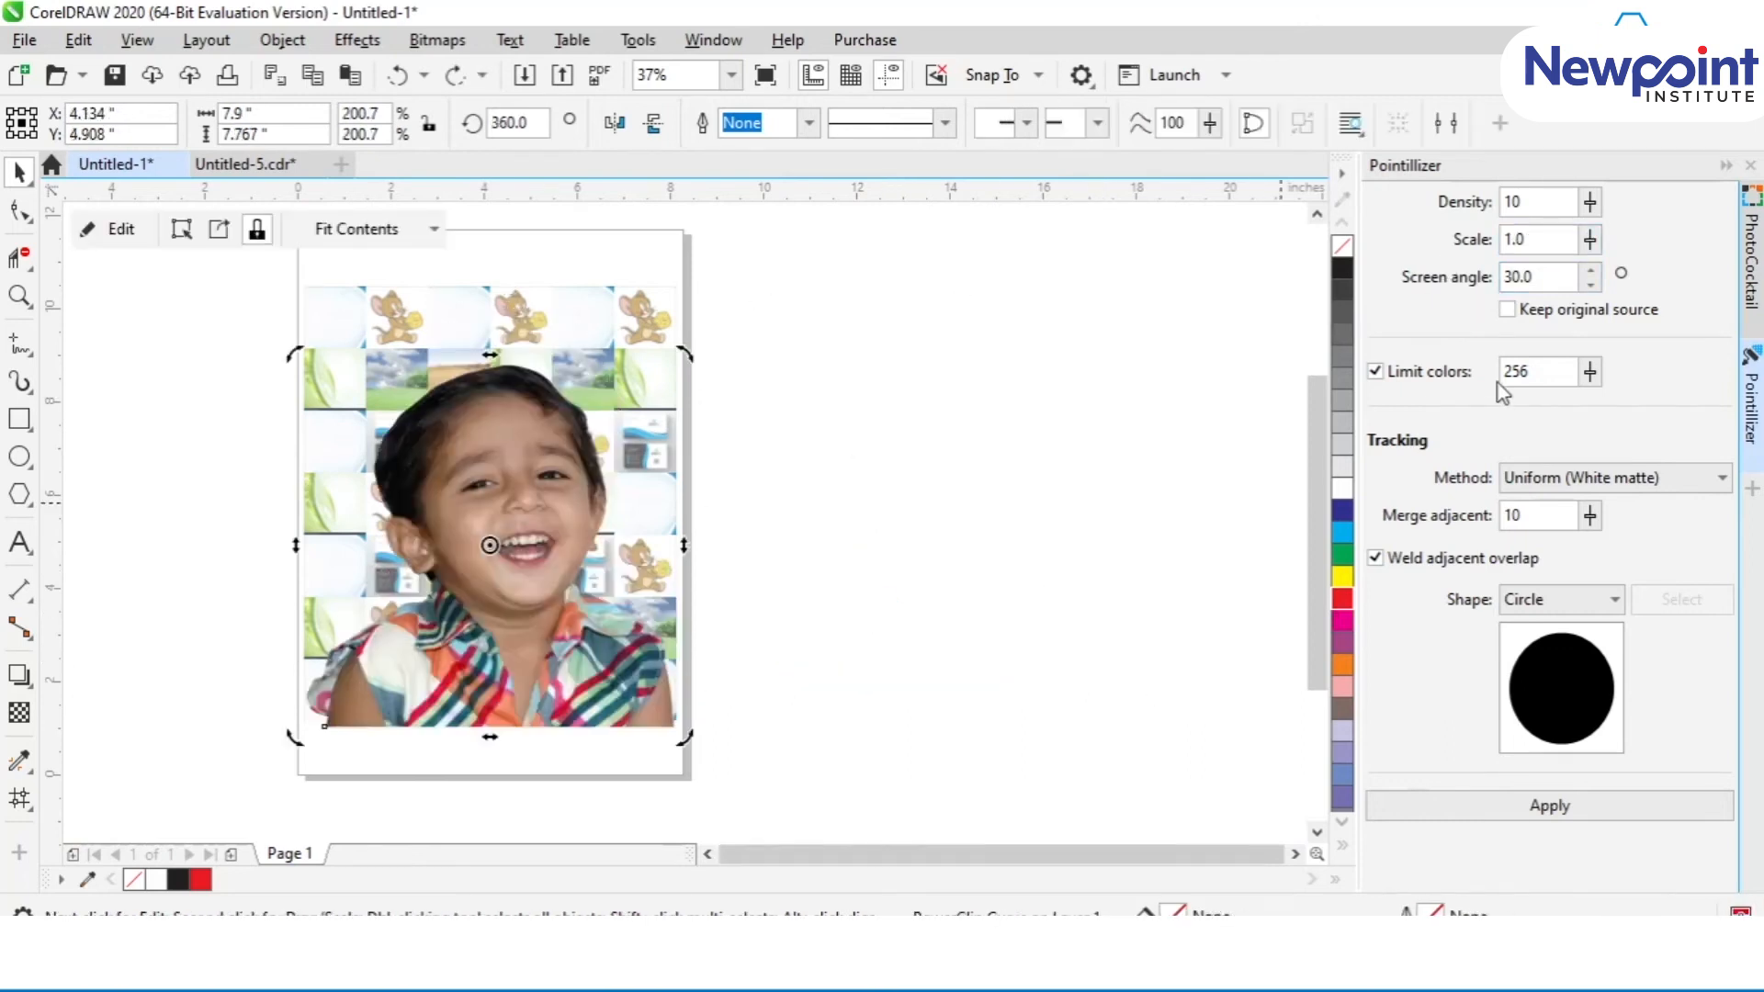
Set the Pointillizer's scale to 0.5 and its screen angle to 45 degrees.
drag(1552, 240, 1436, 248)
text(0.5)
key(Tab)
text(45)
click(1543, 372)
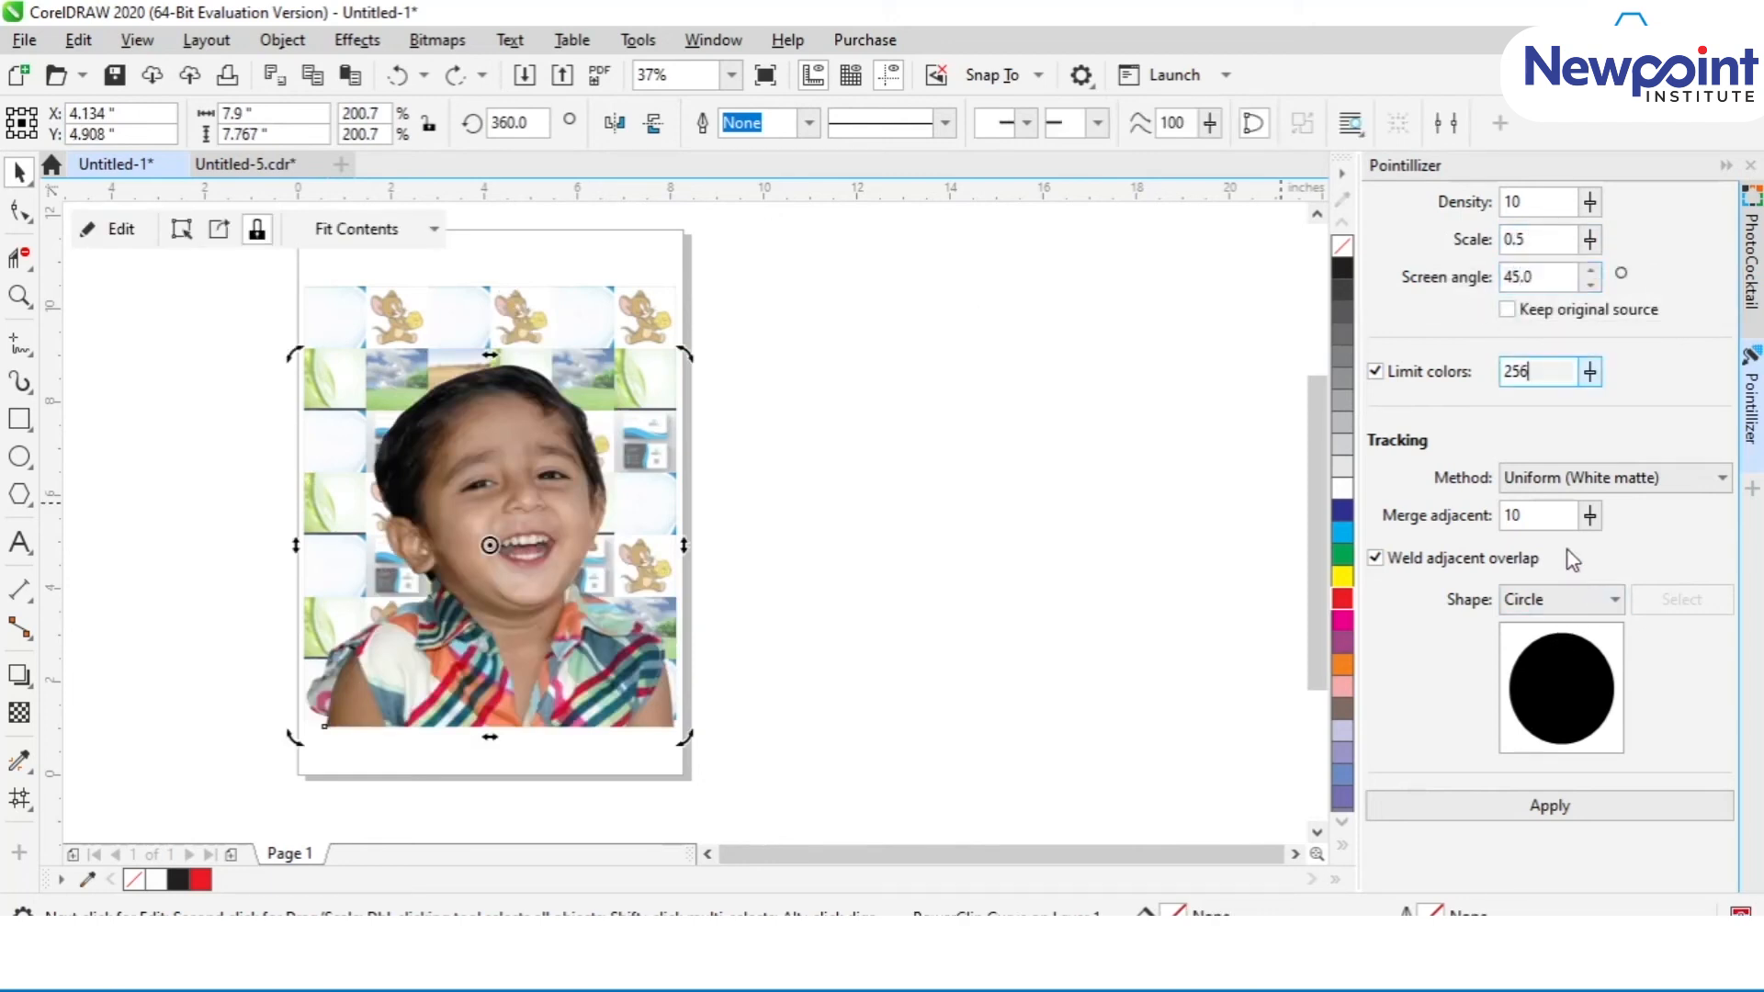
Try the circle Pointillizer on the boy's photo with Merge adjacent set to 5, and undo the resulting portrait.
drag(1539, 515, 1482, 535)
text(5)
click(1508, 806)
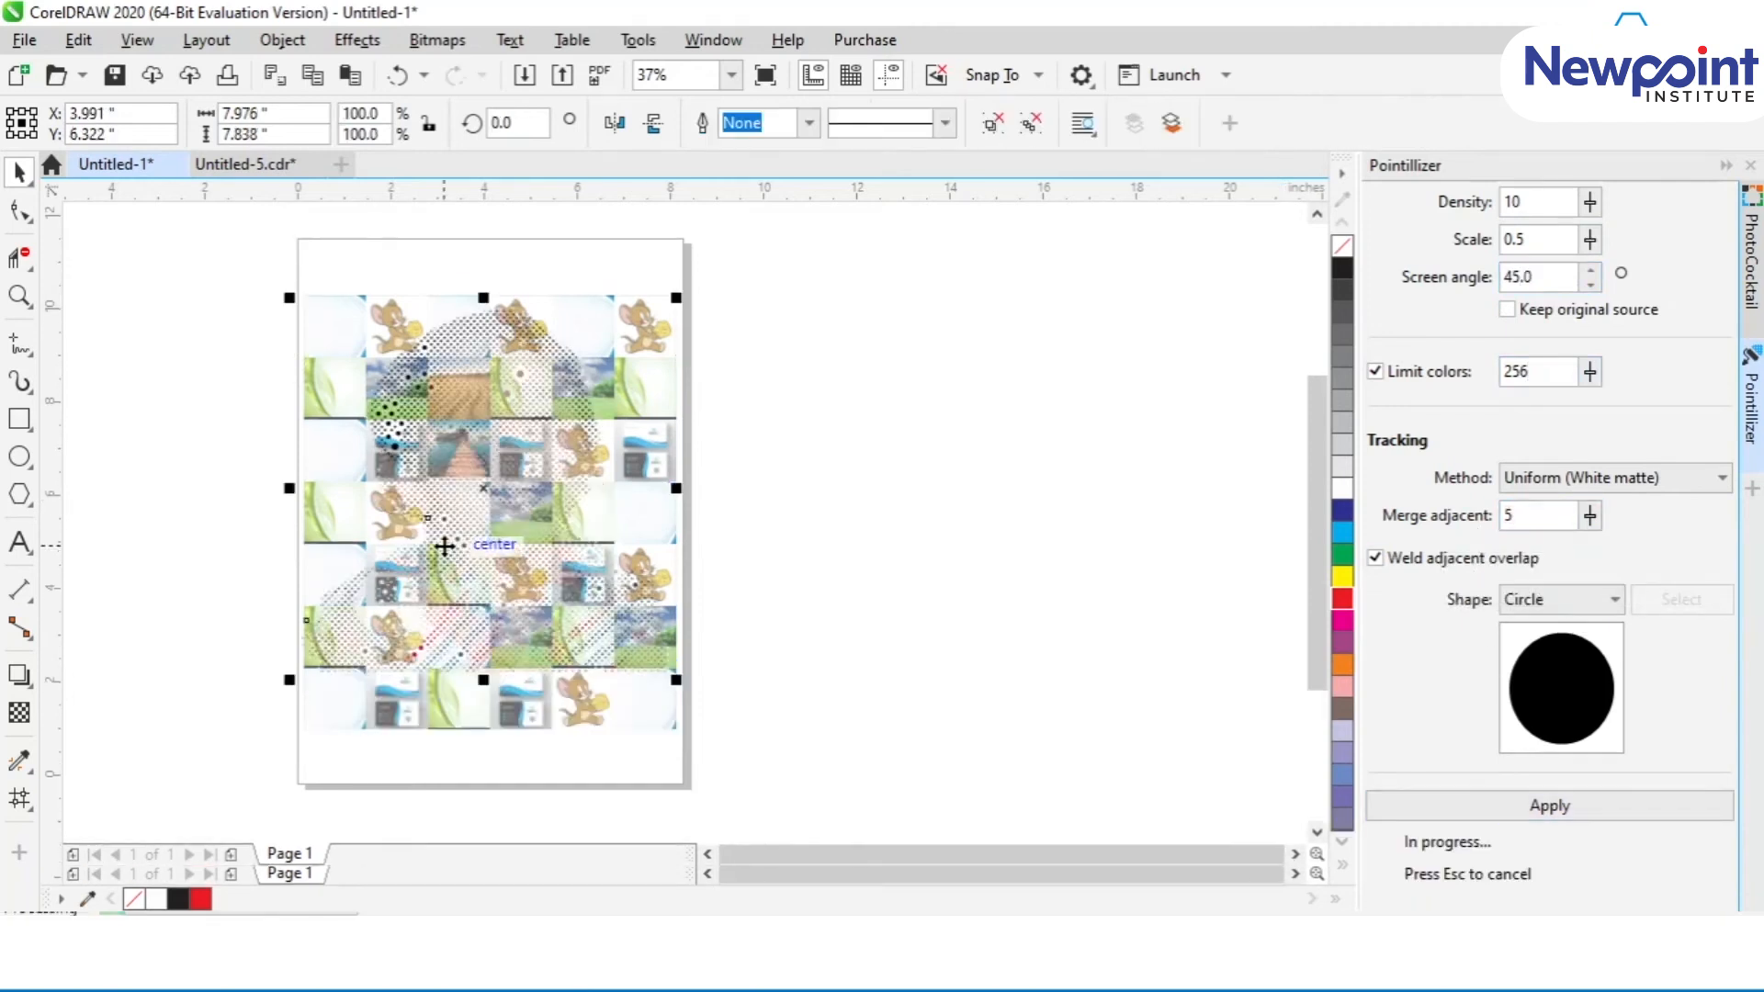
scroll(986, 441, up, 2)
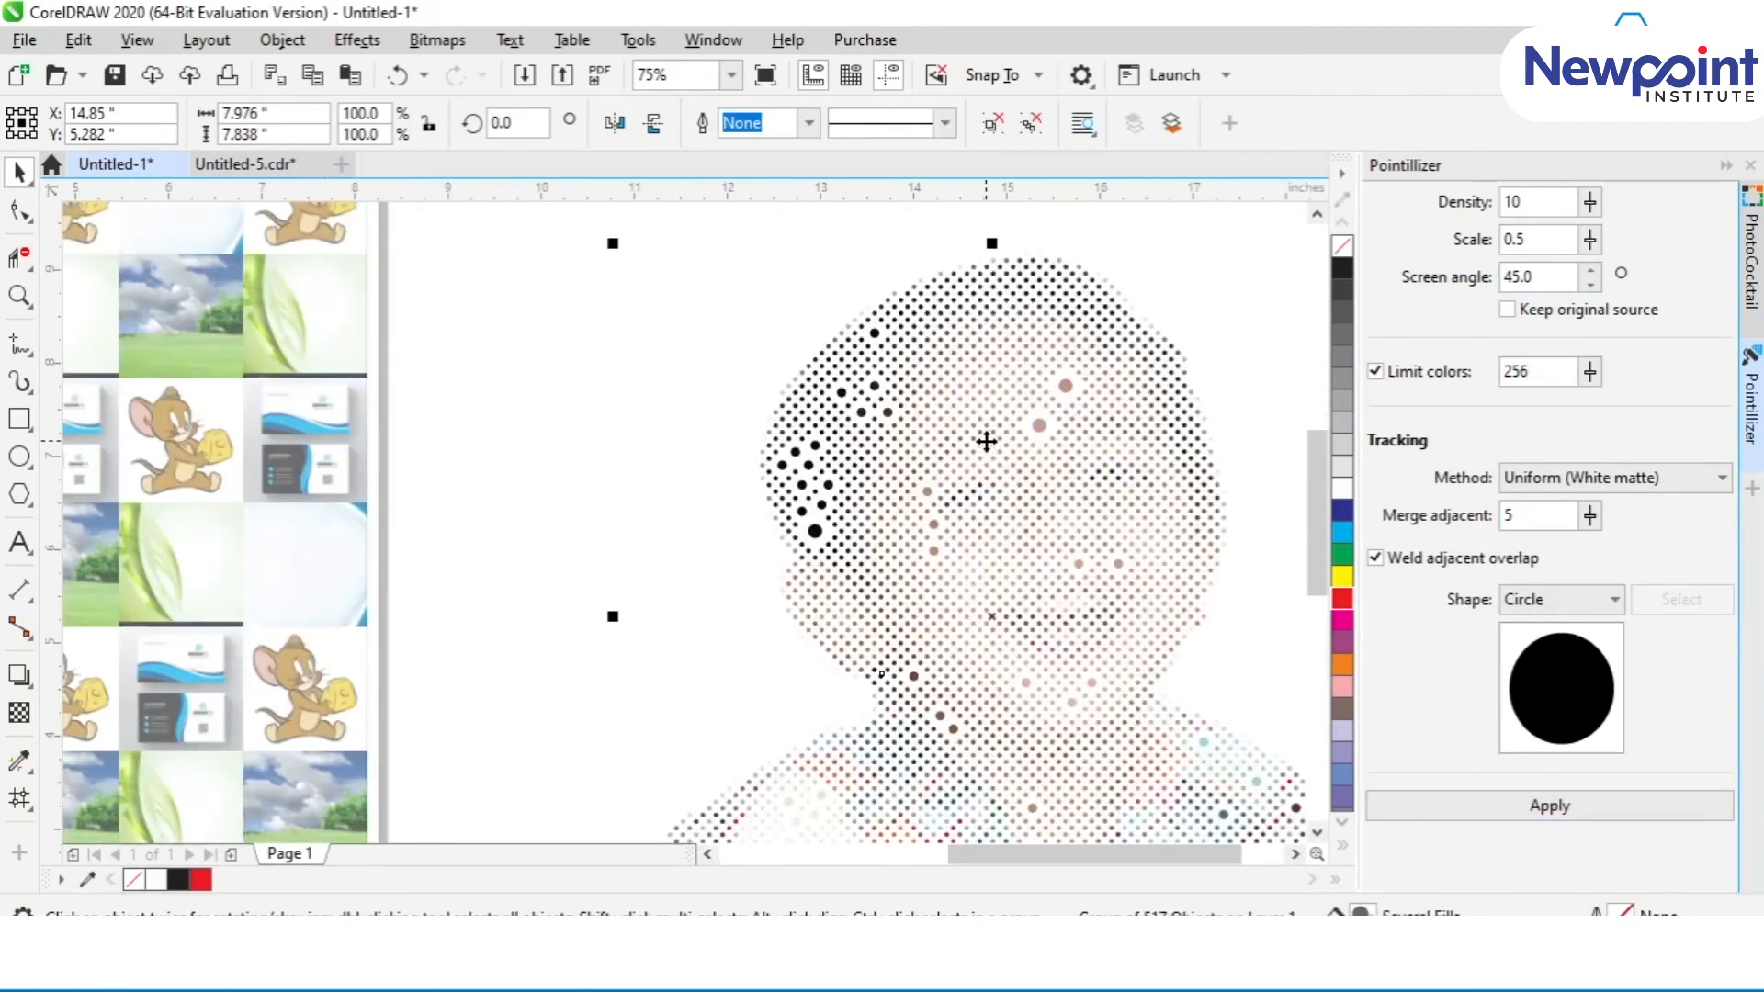
drag(1028, 527, 866, 435)
scroll(866, 434, down, 4)
scroll(866, 444, up, 2)
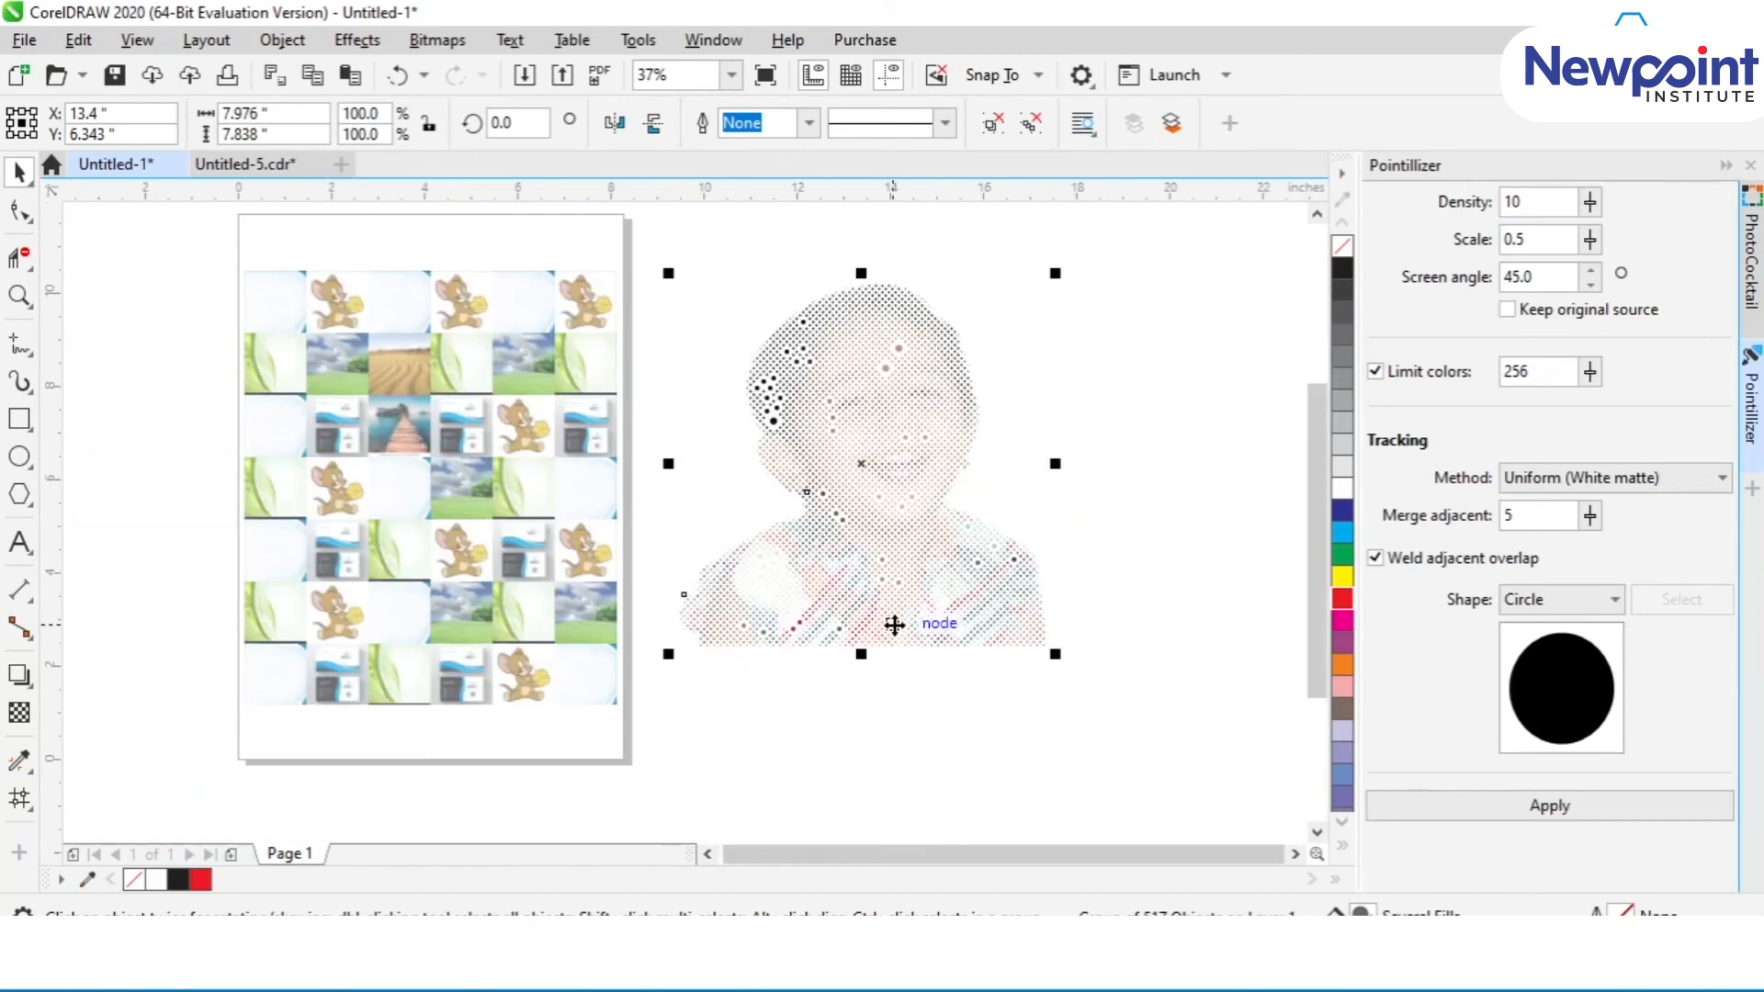
key(ctrl+z)
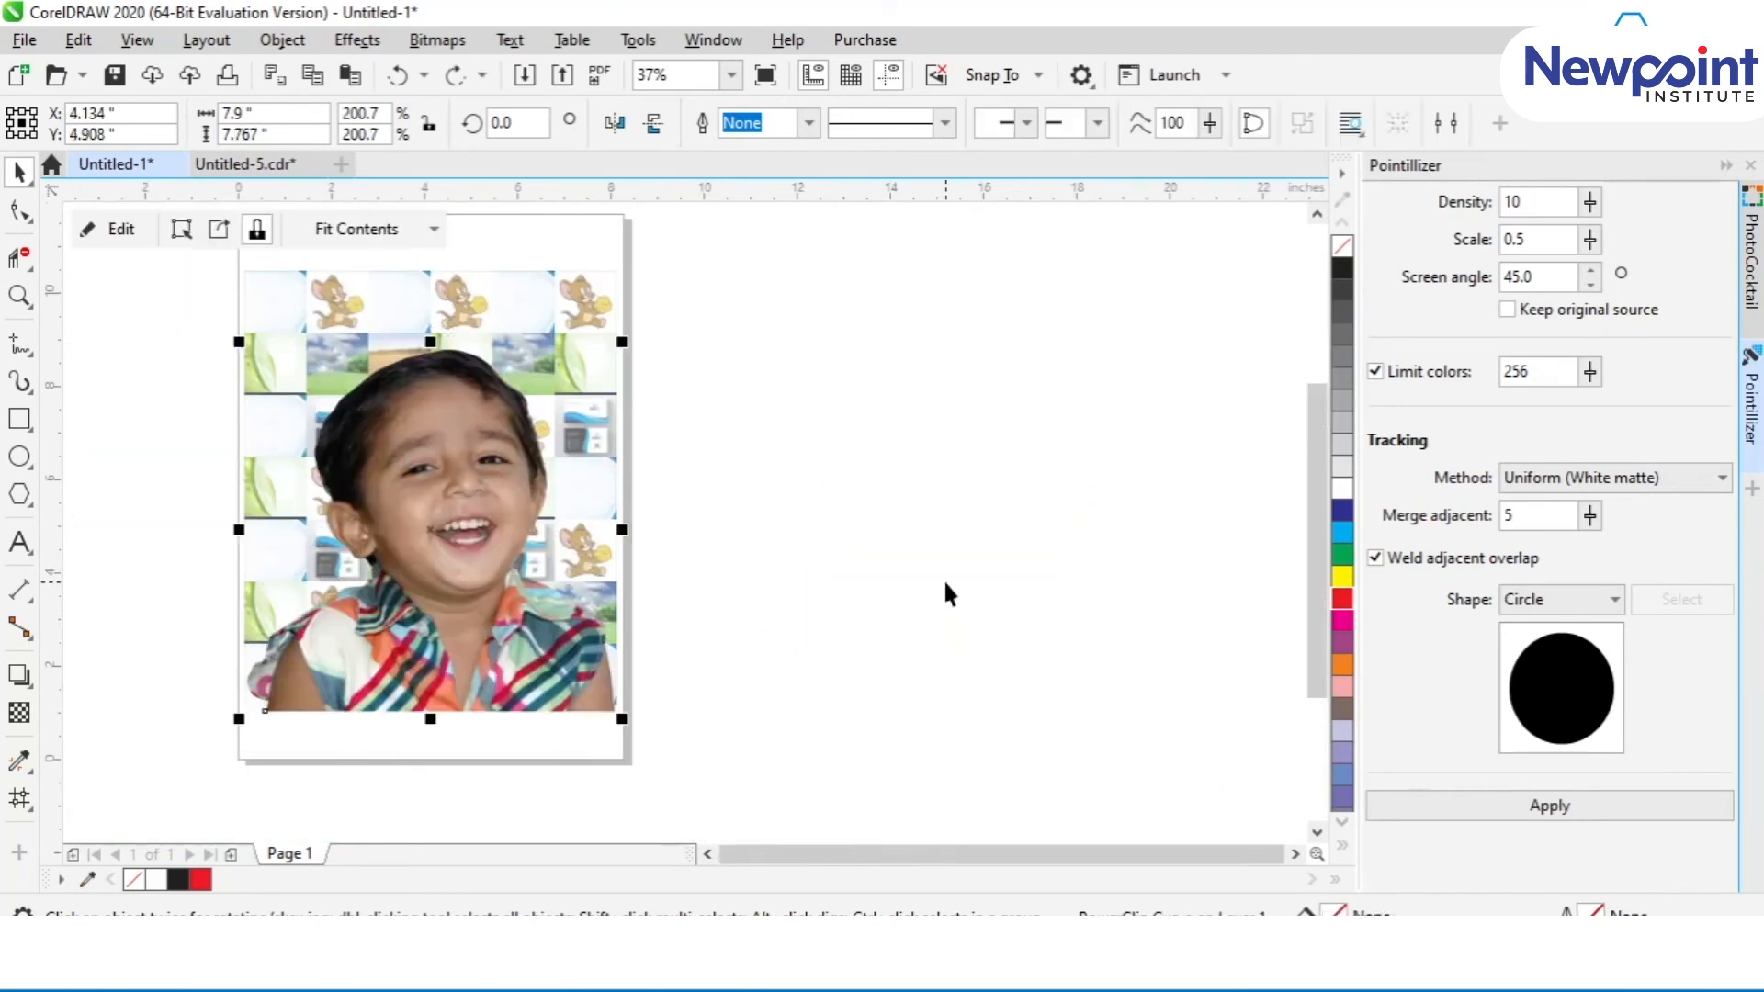
Draw a polygon about 1.35 by 1.56 inches beside the page and set it to 6 sides.
click(947, 592)
click(20, 493)
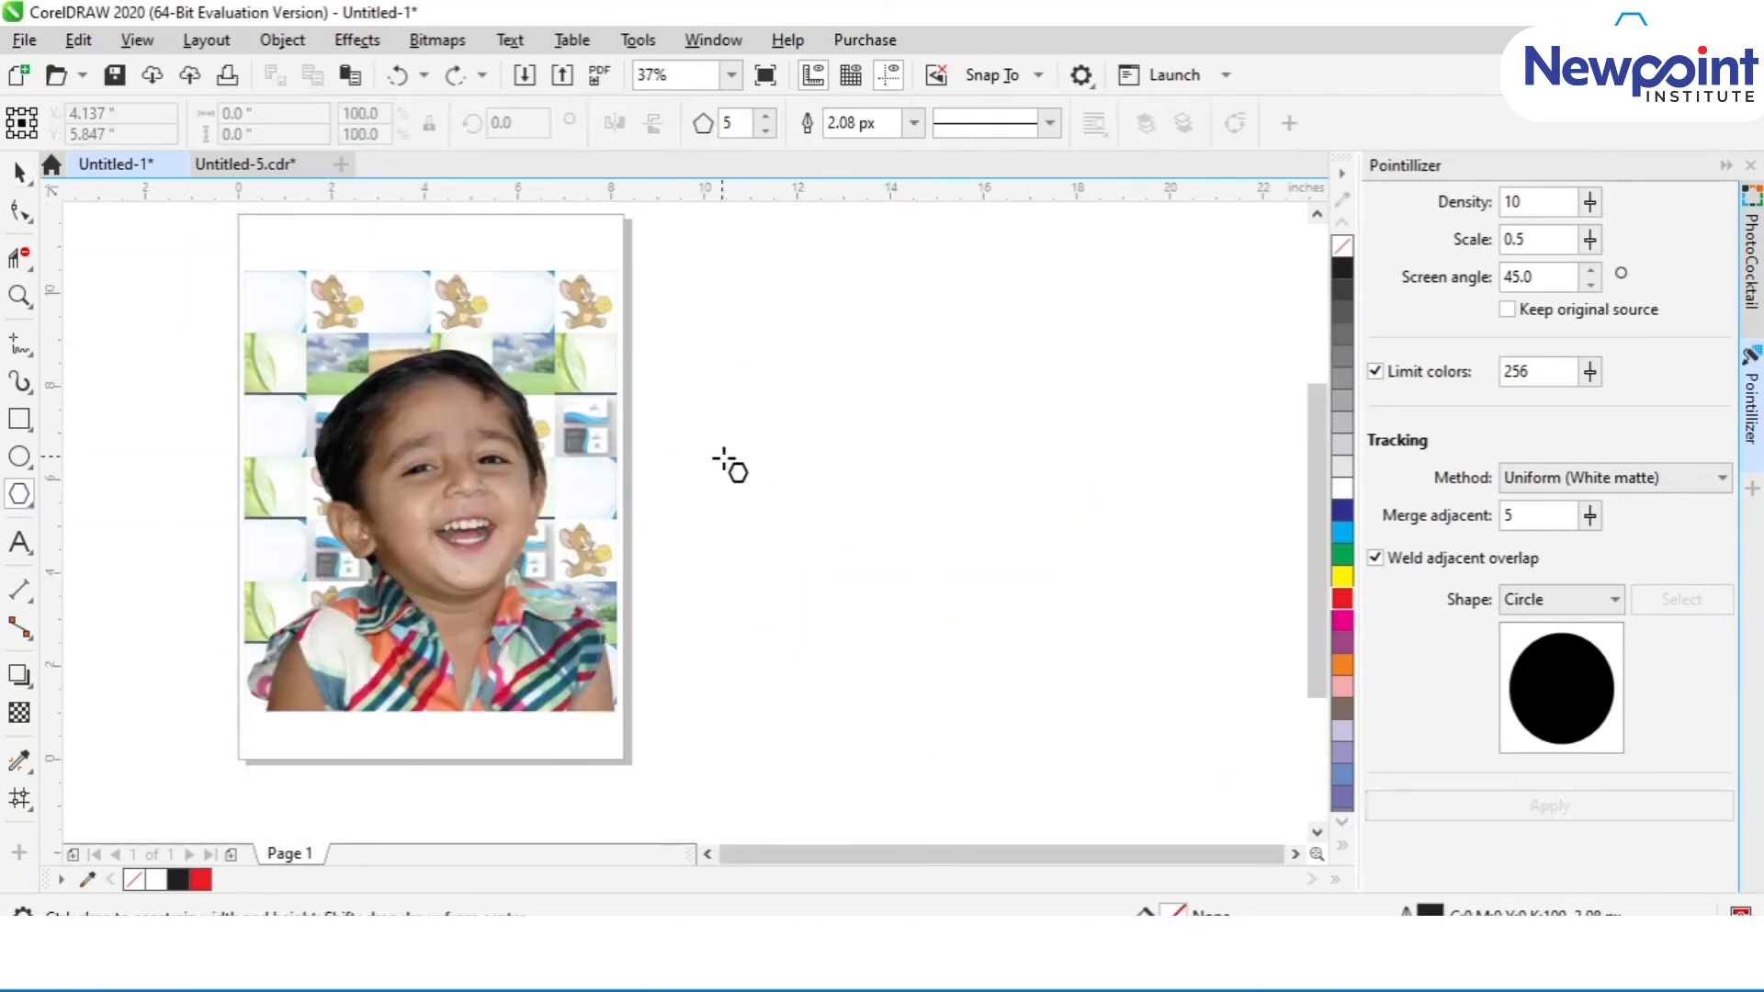
drag(721, 452, 758, 491)
click(765, 115)
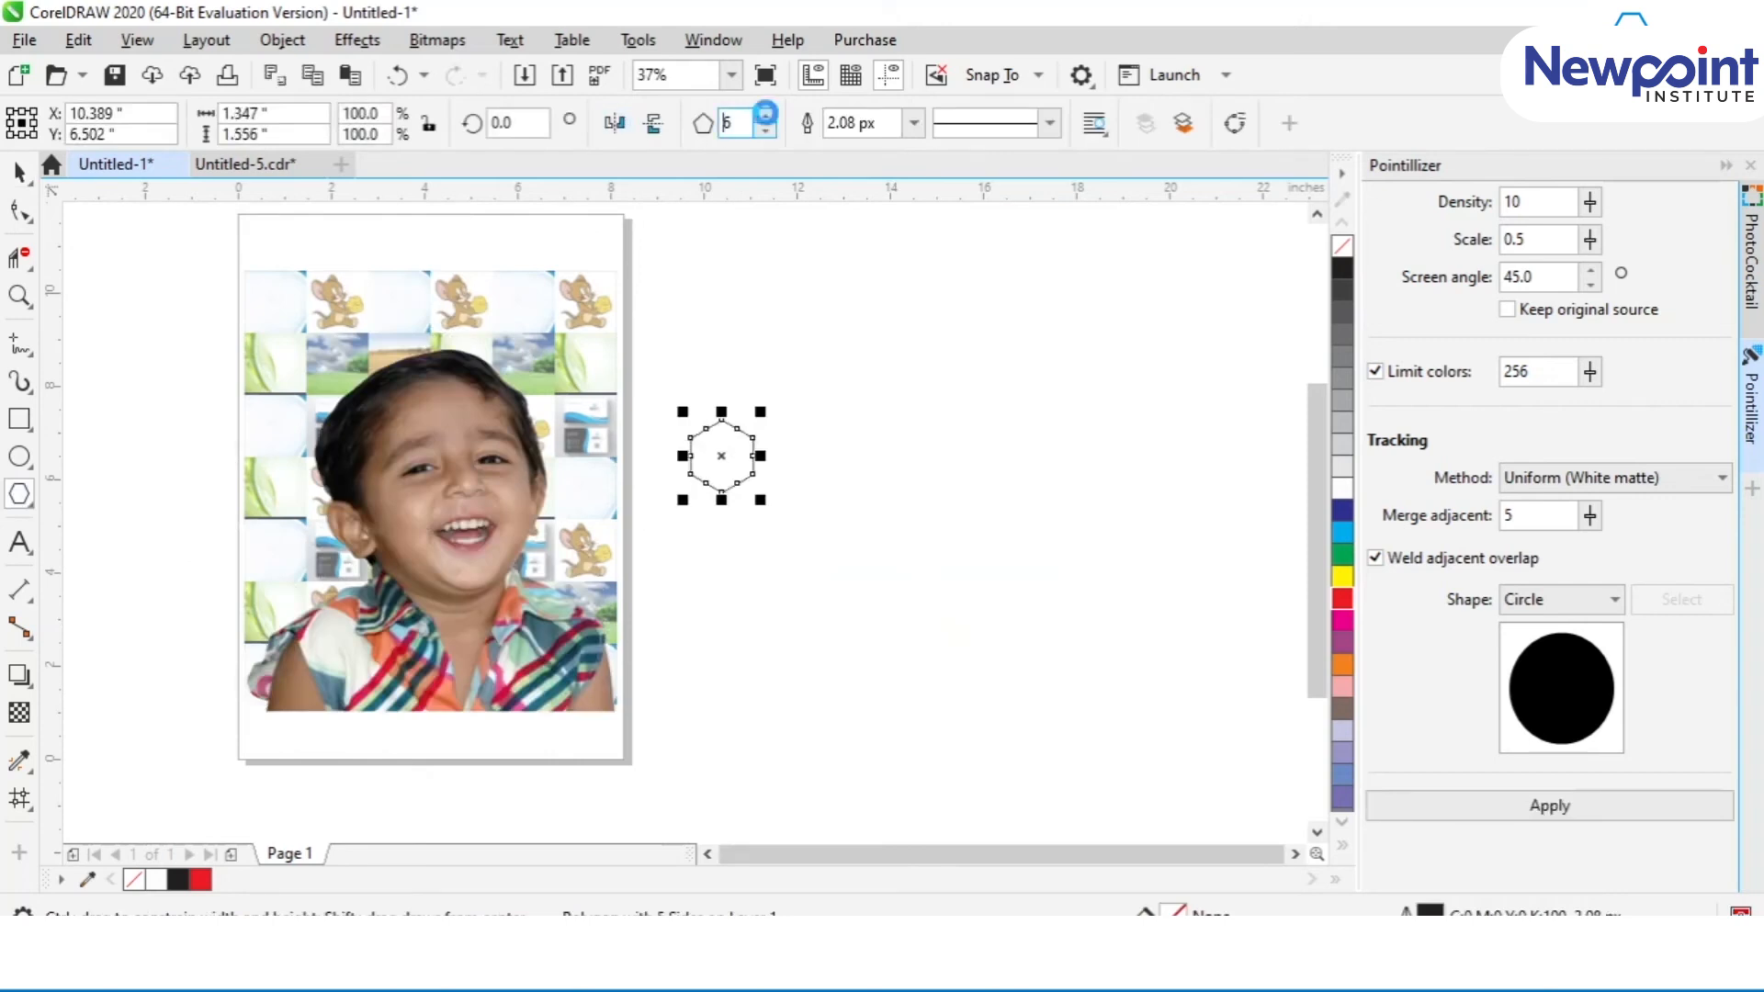
click(19, 172)
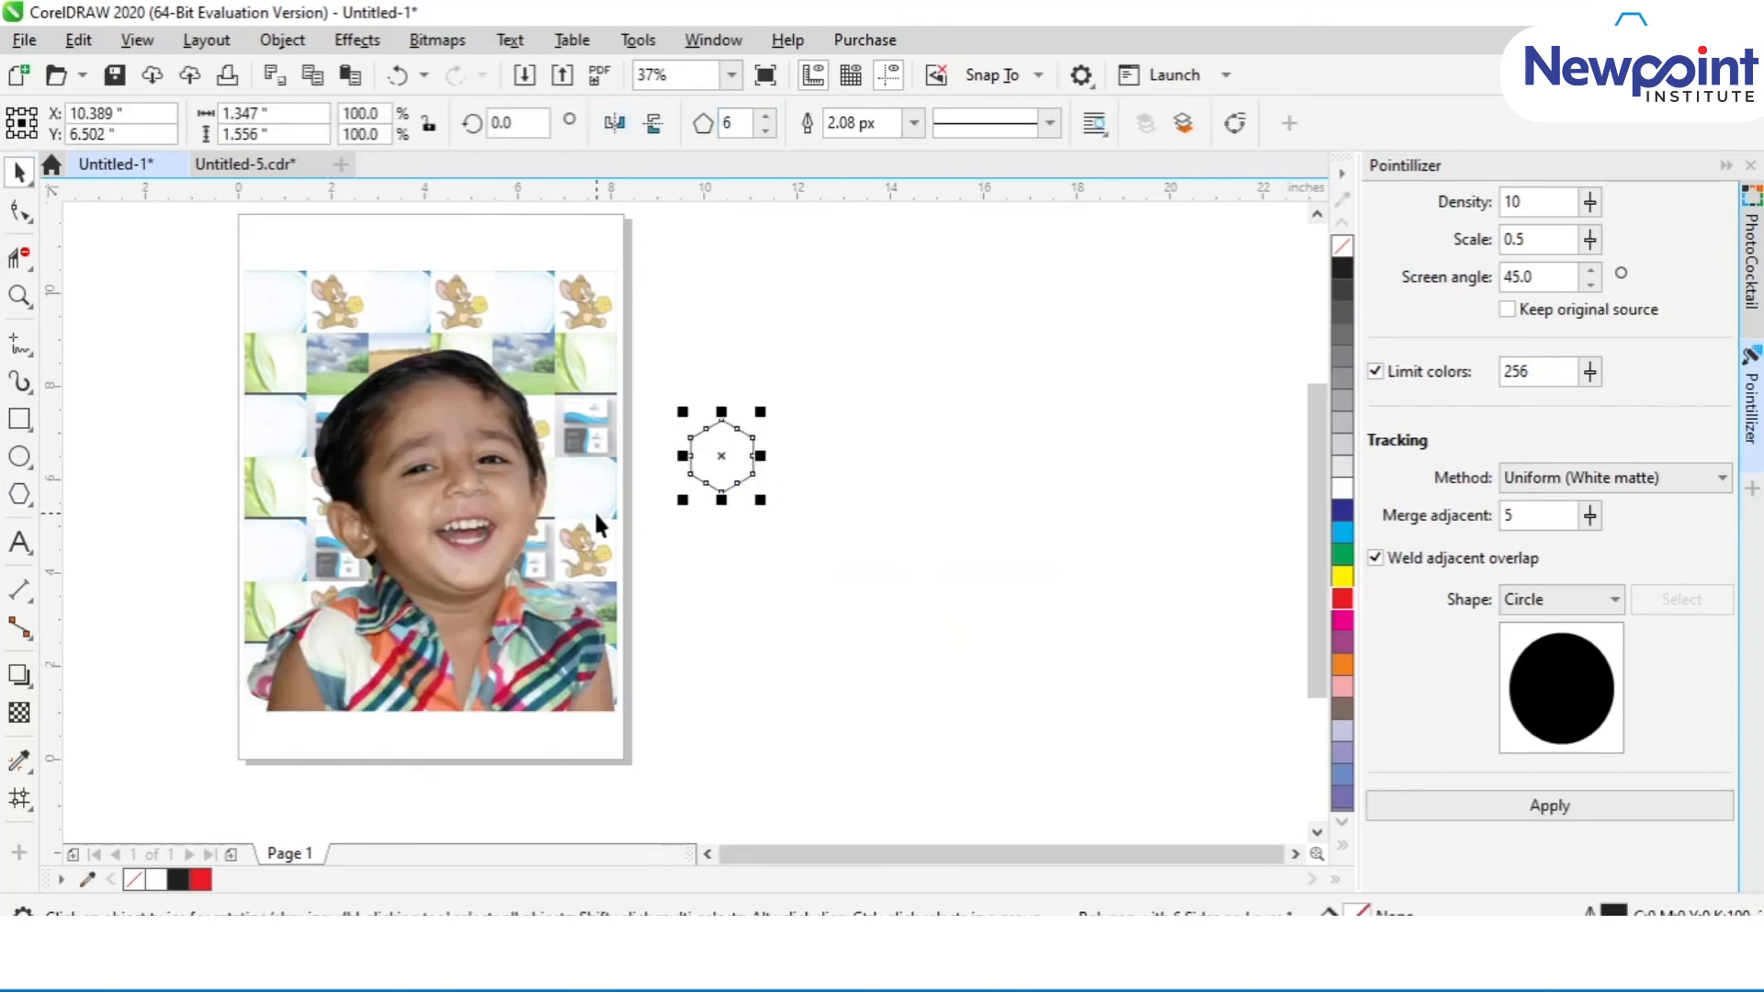
Move the boy's photo beside the hexagon and choose the hexagon as the Pointillizer's Custom shape.
click(433, 504)
drag(433, 502, 964, 506)
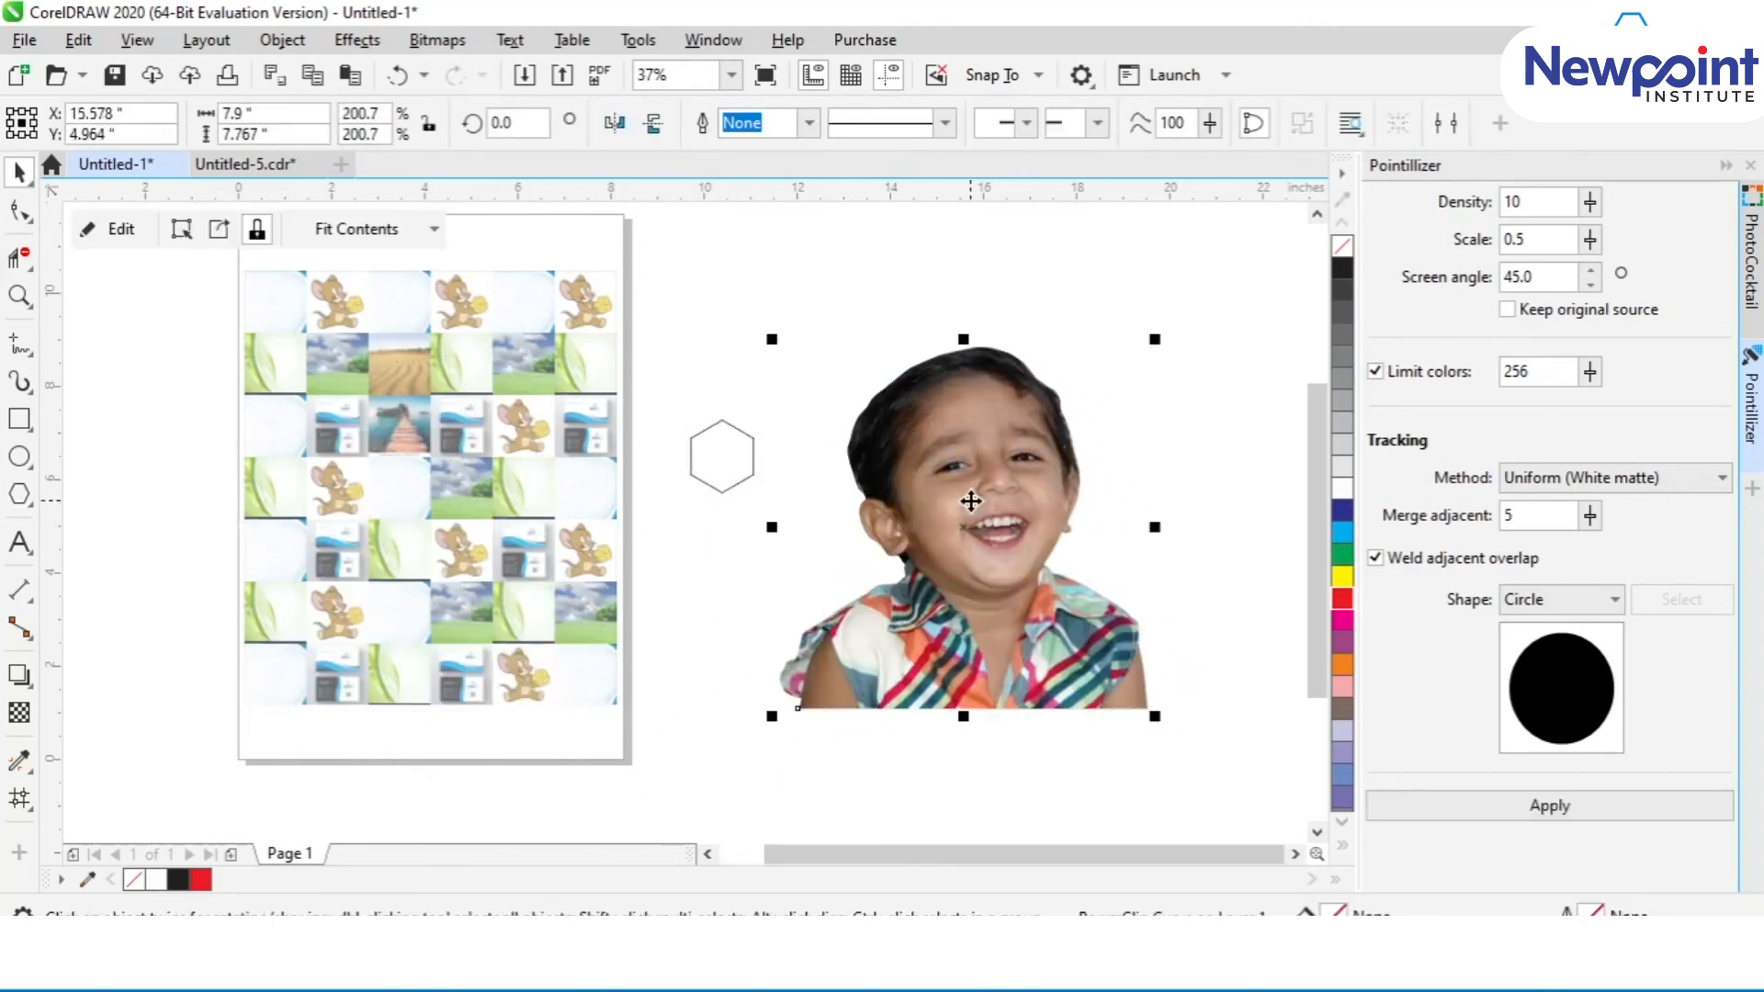
click(1553, 610)
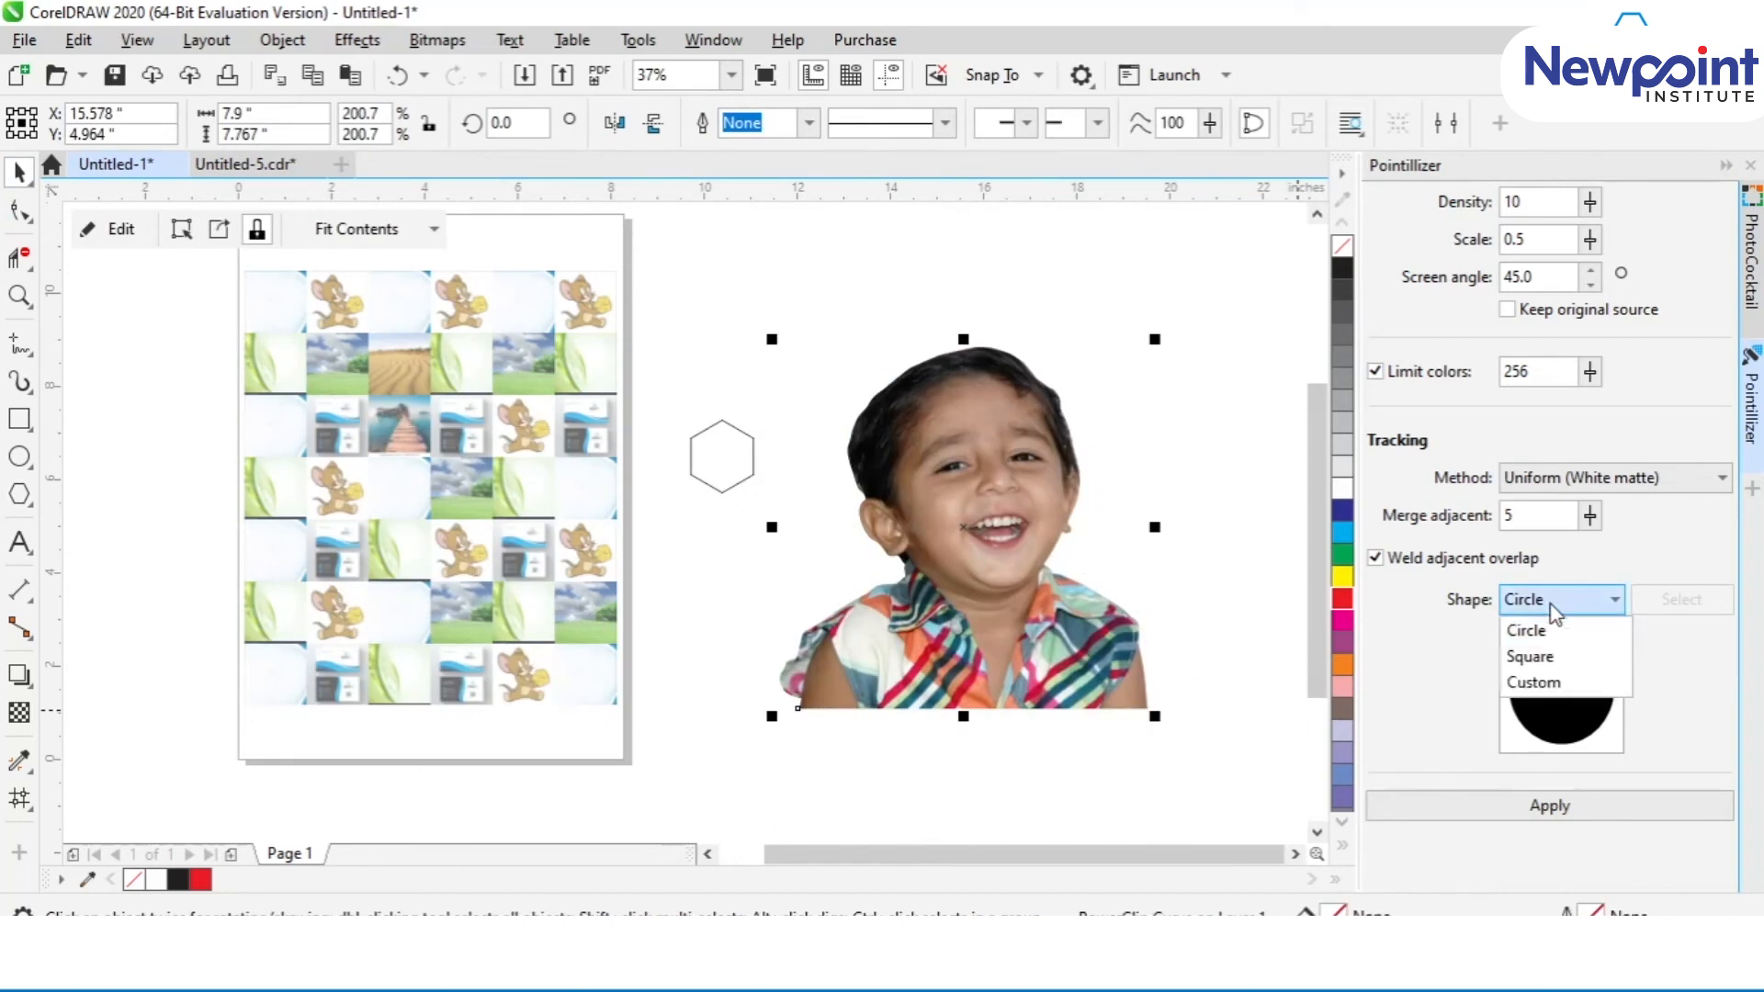
click(1536, 682)
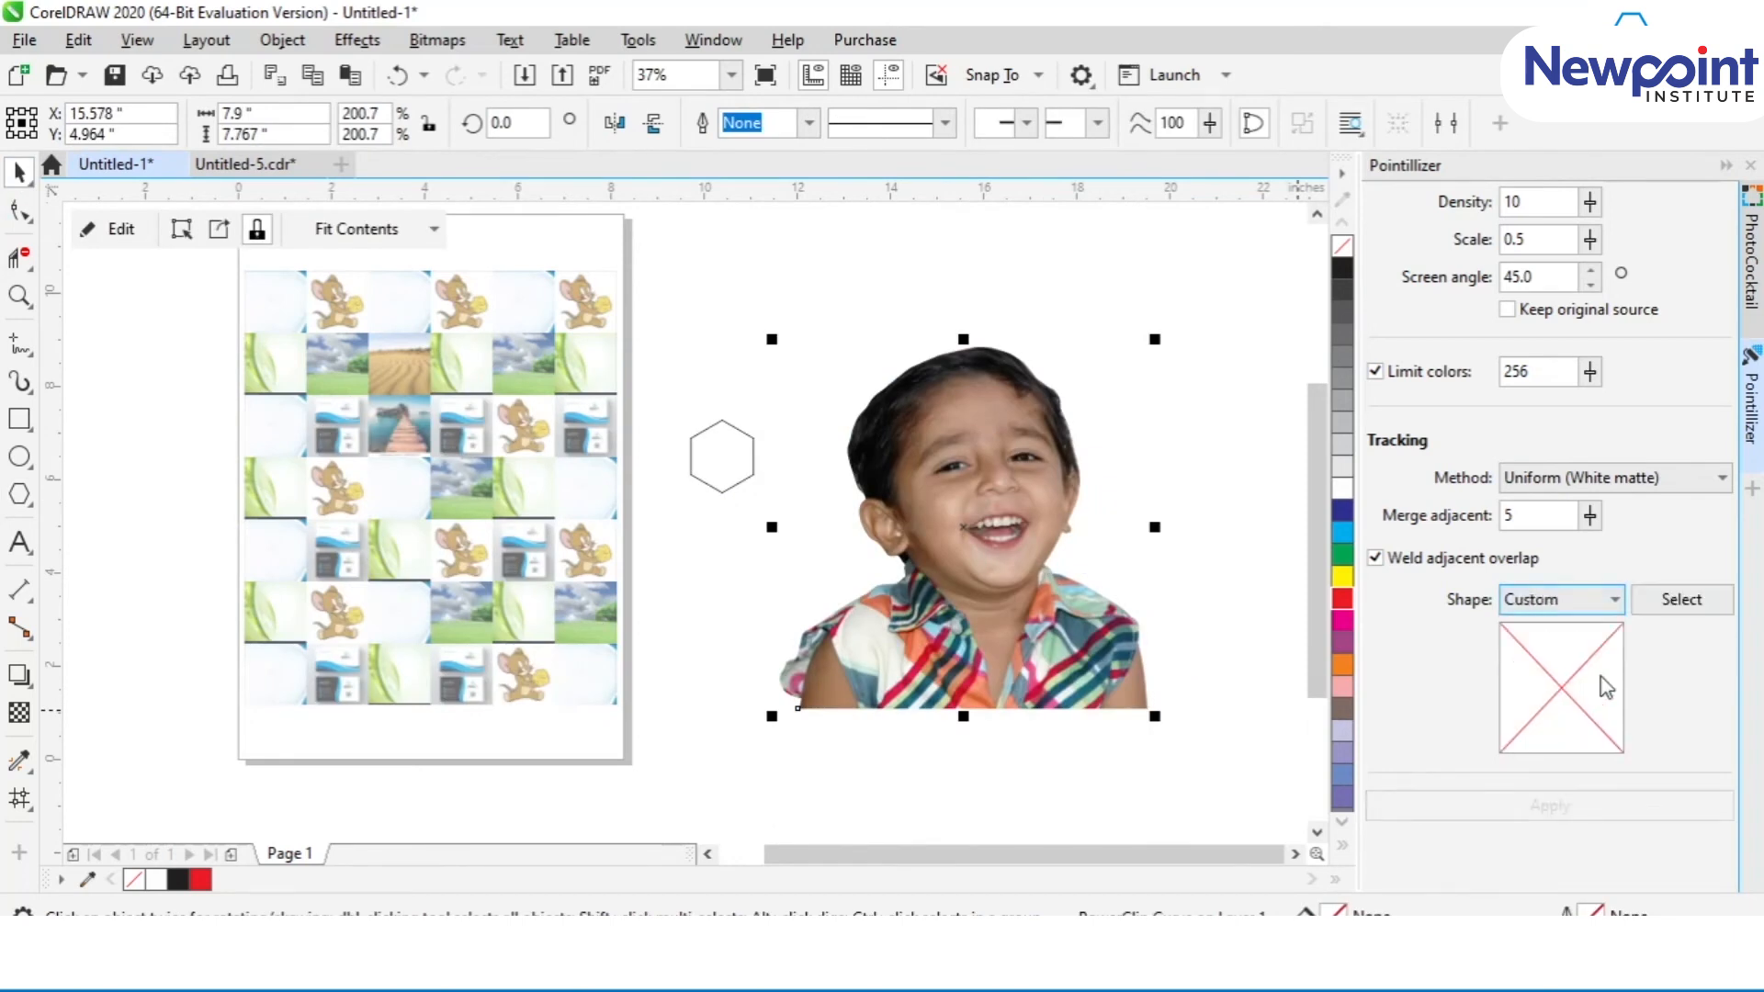
click(1678, 602)
click(721, 476)
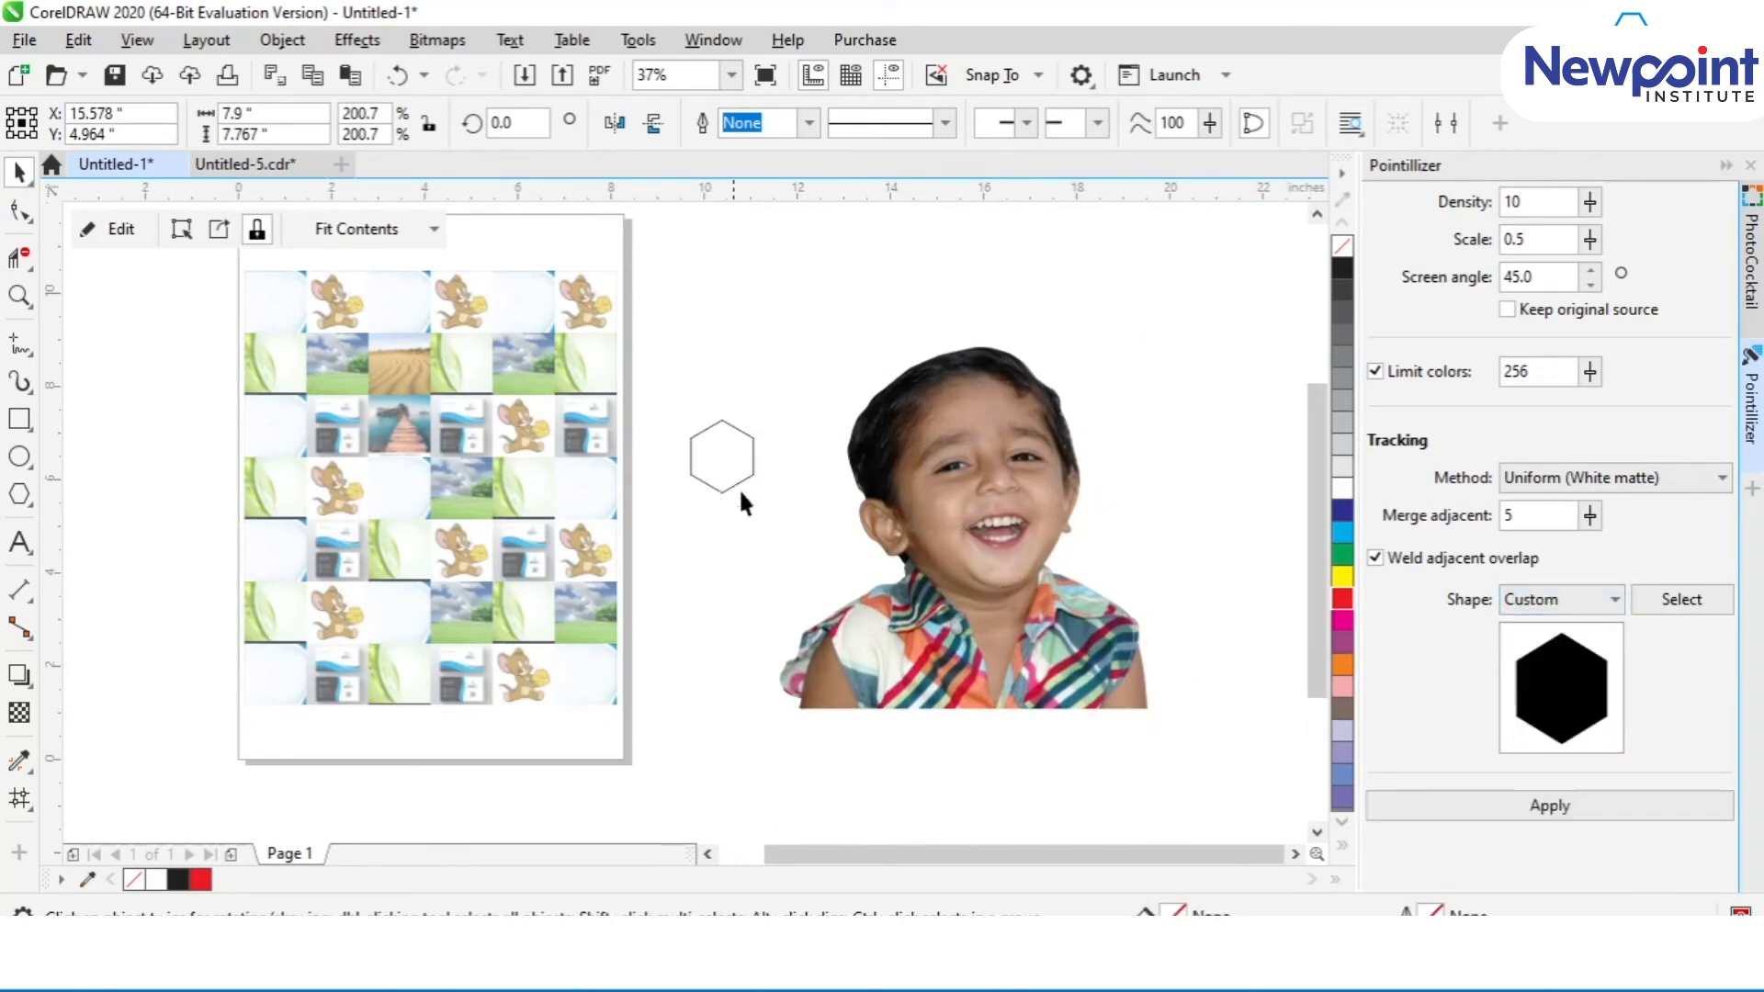
Apply the hexagon Pointillizer to the boy's photo and examine the pattern up close.
click(930, 531)
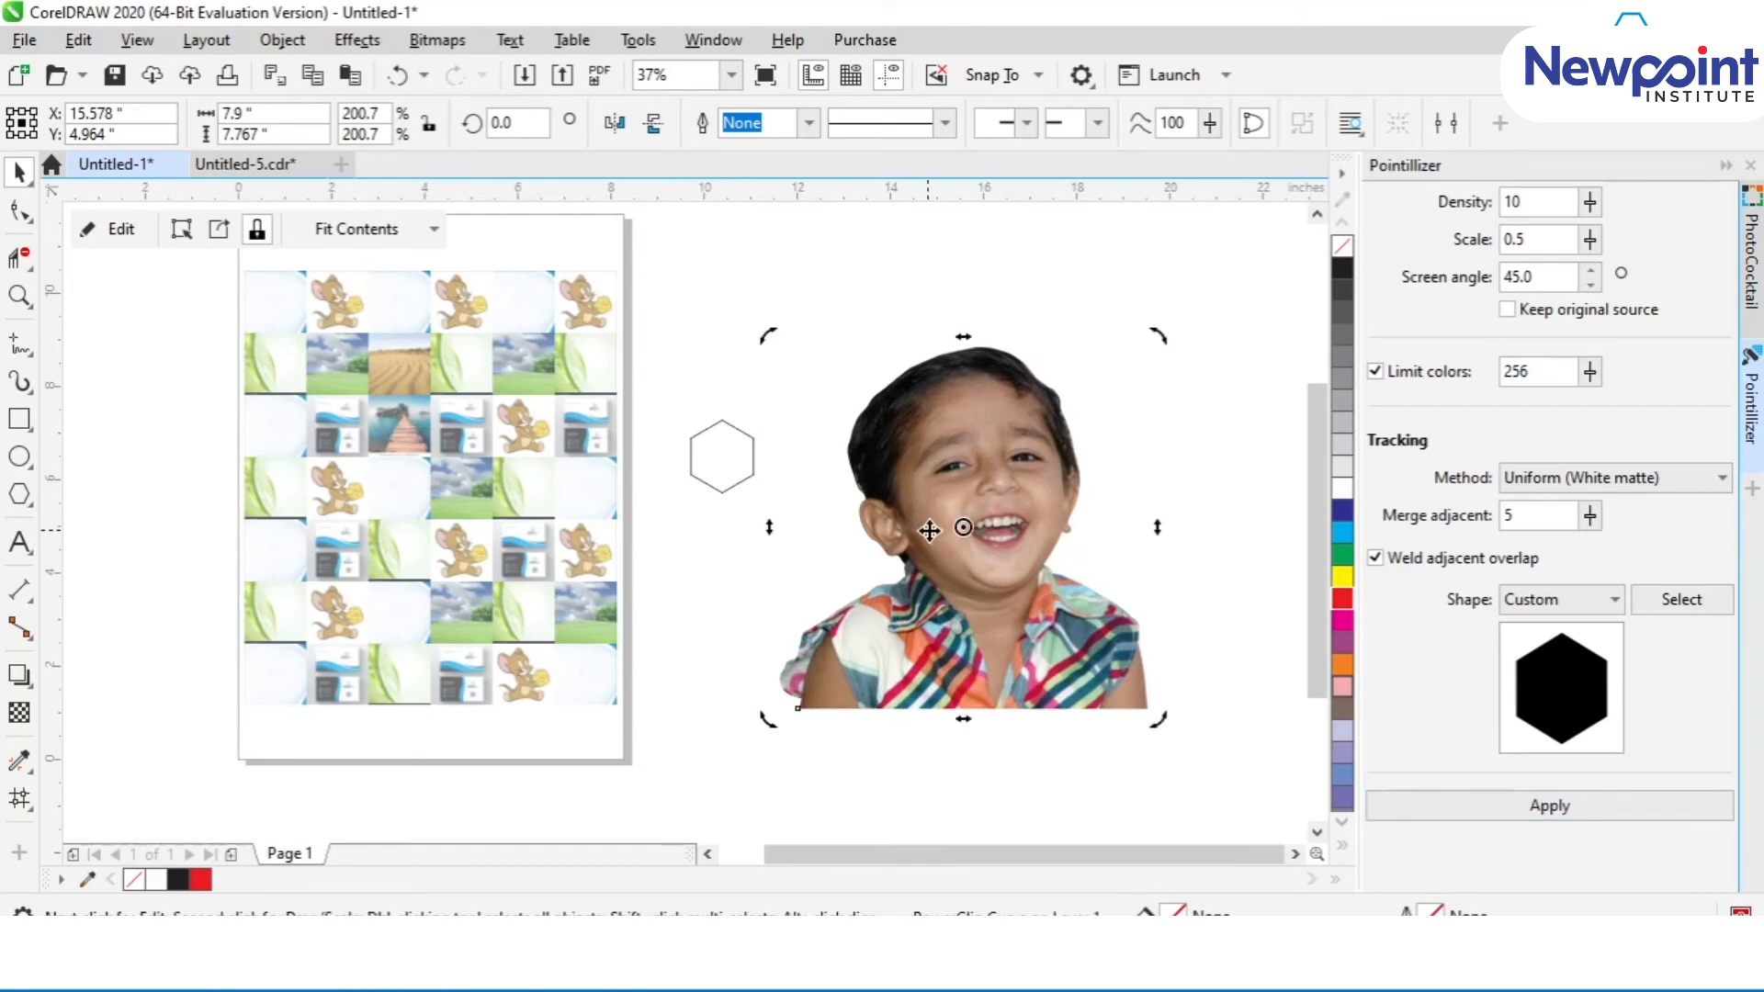
click(1496, 818)
scroll(943, 407, up, 5)
scroll(944, 406, up, 2)
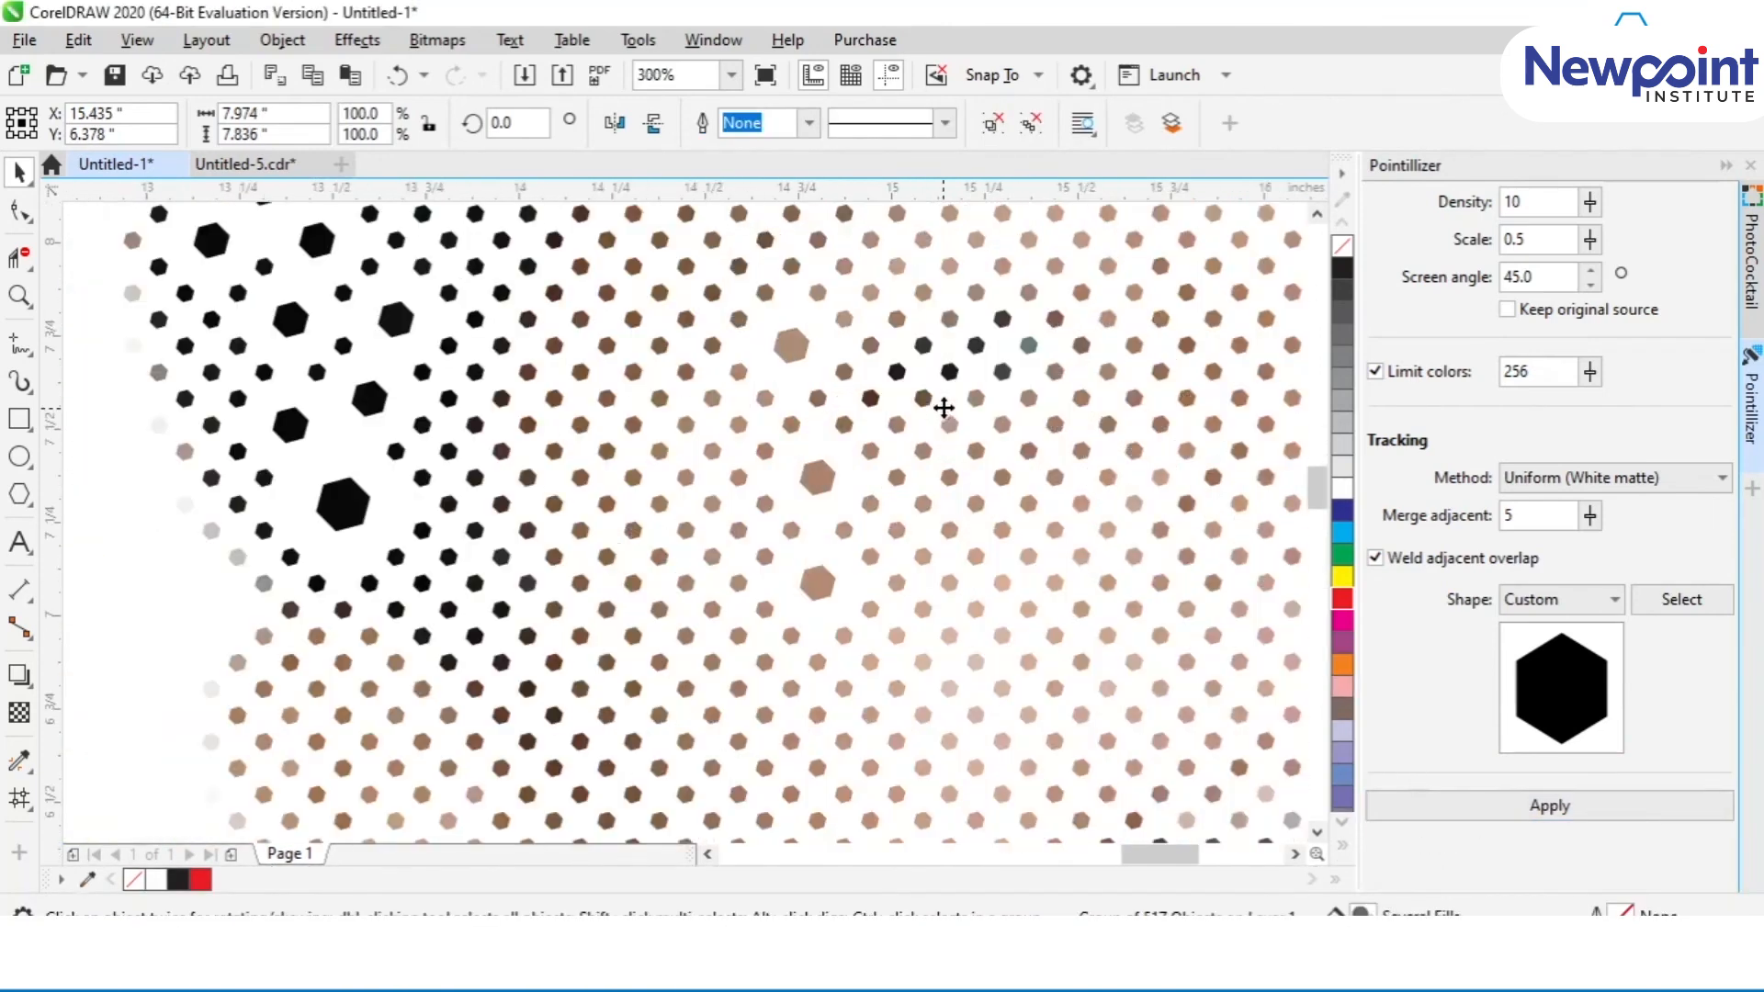
scroll(943, 407, down, 7)
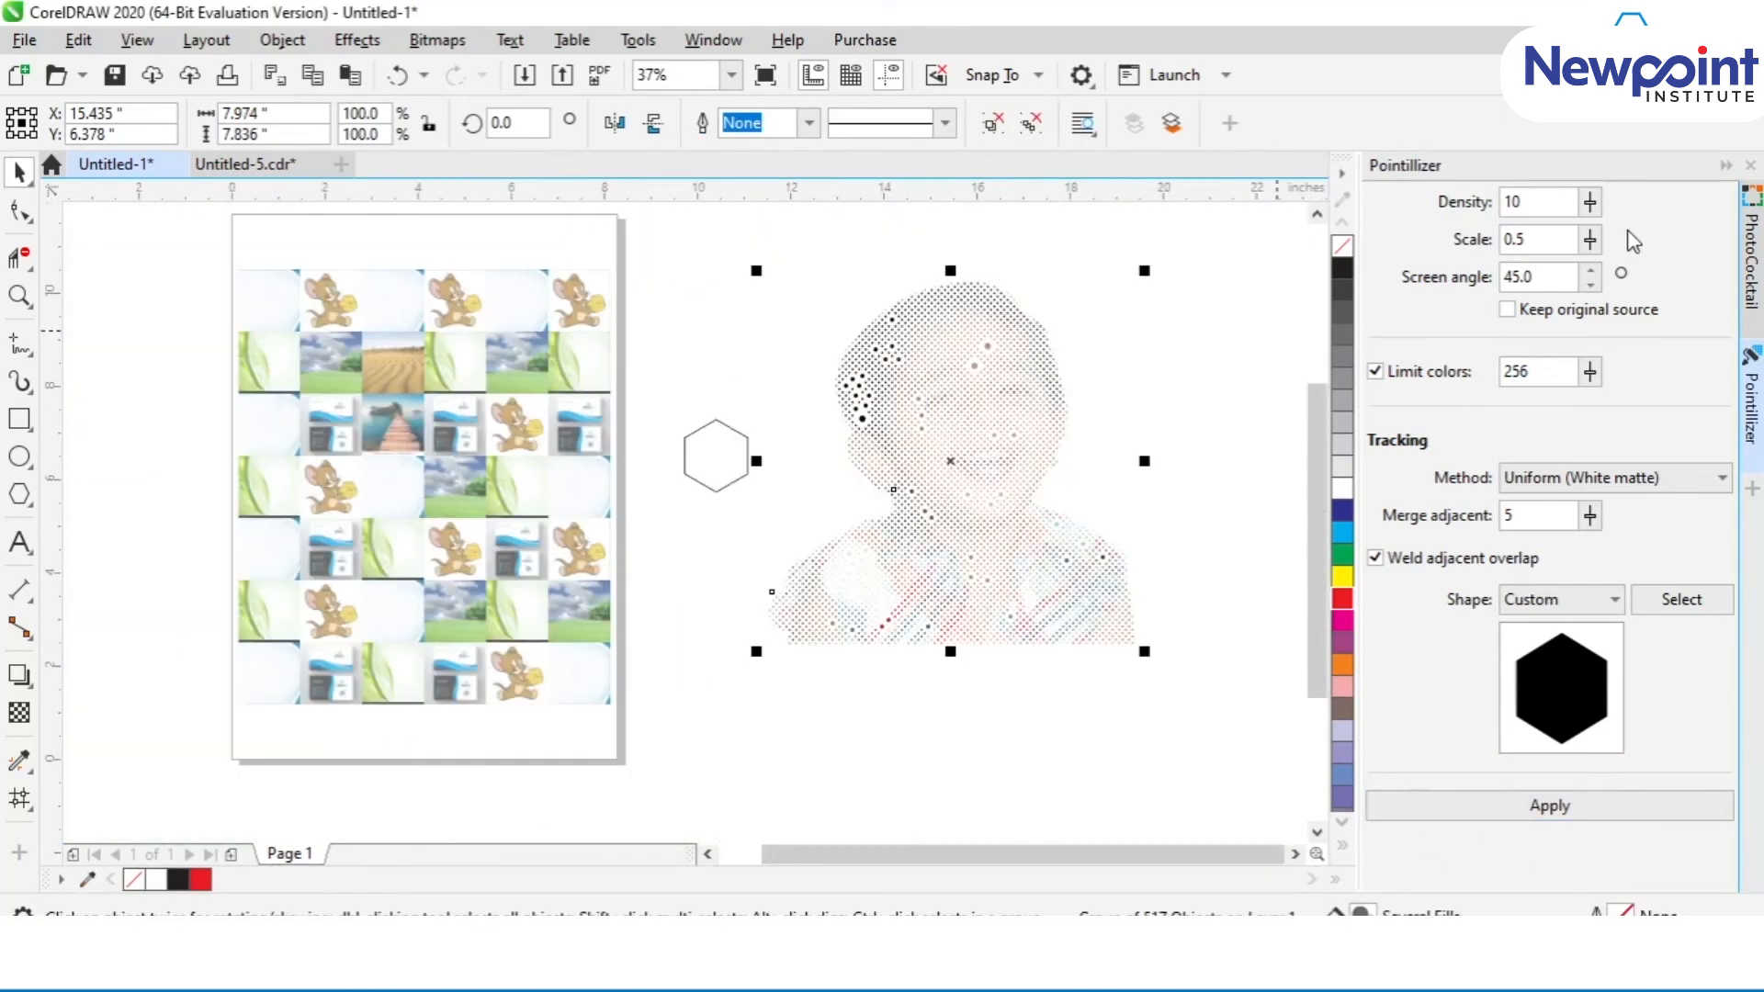
Set the Pointillizer's scale to 1.0 and screen angle to 30 degrees, and reapply it to the hexagon portrait.
text(1)
drag(1542, 236, 1427, 288)
key(Return)
text(30)
key(Return)
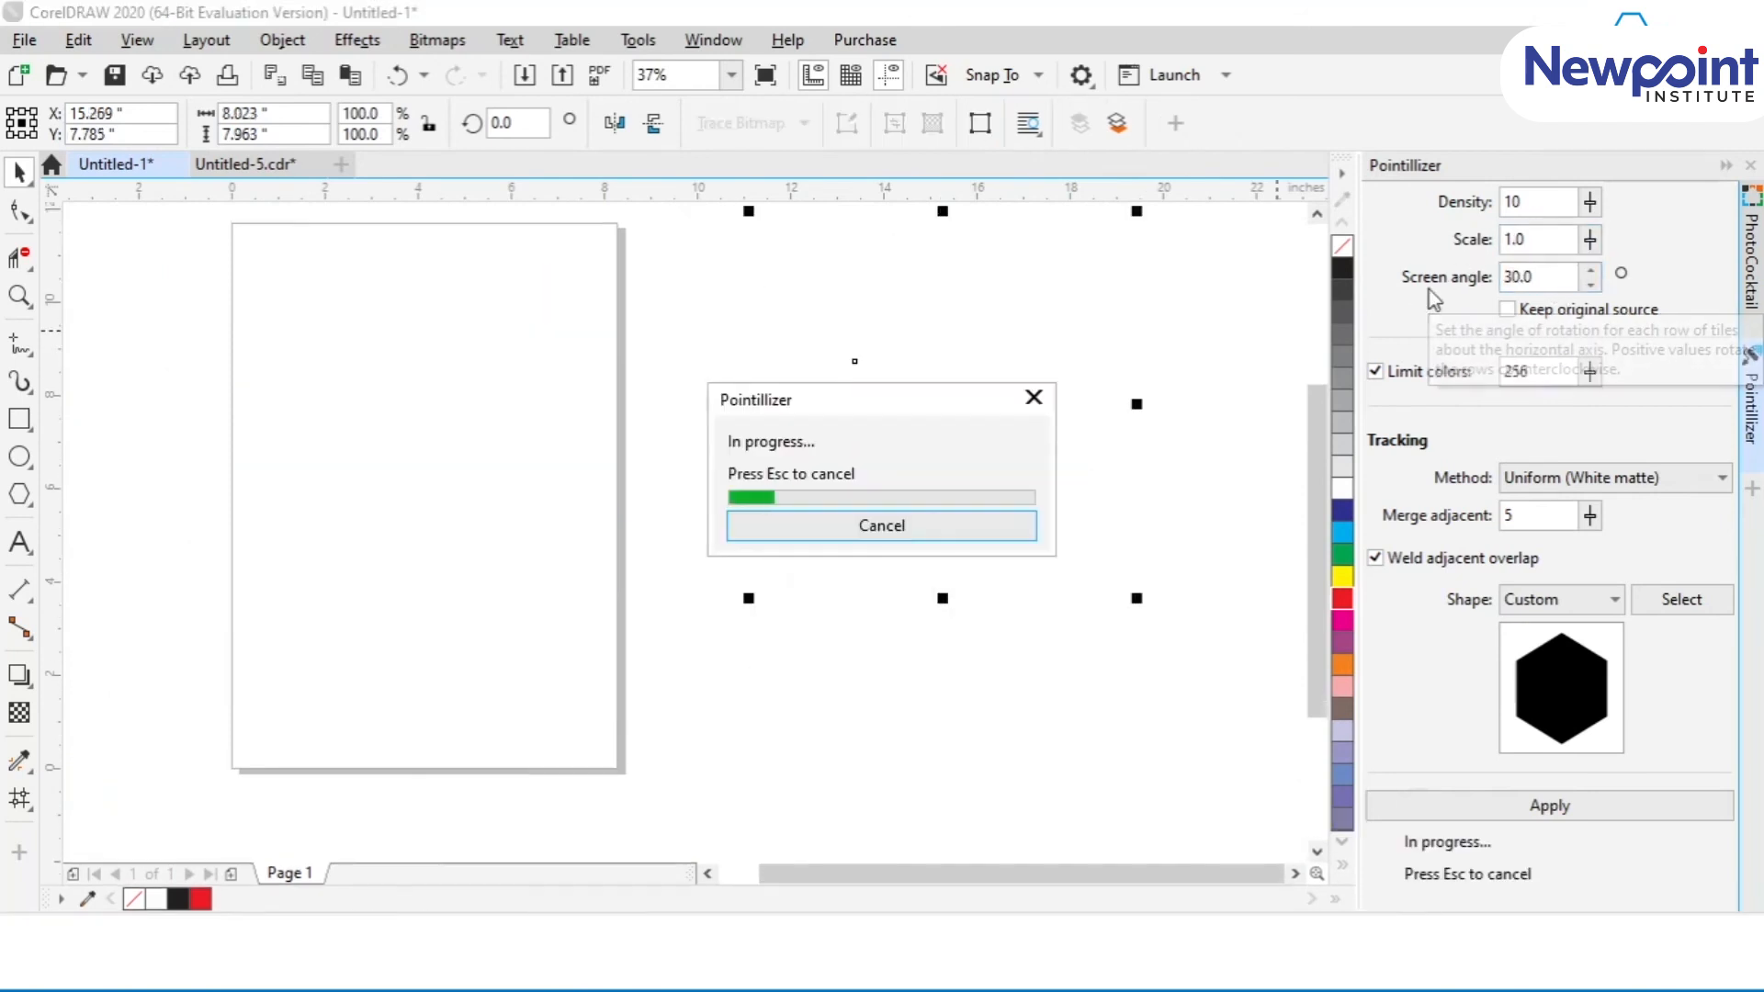
scroll(896, 303, up, 4)
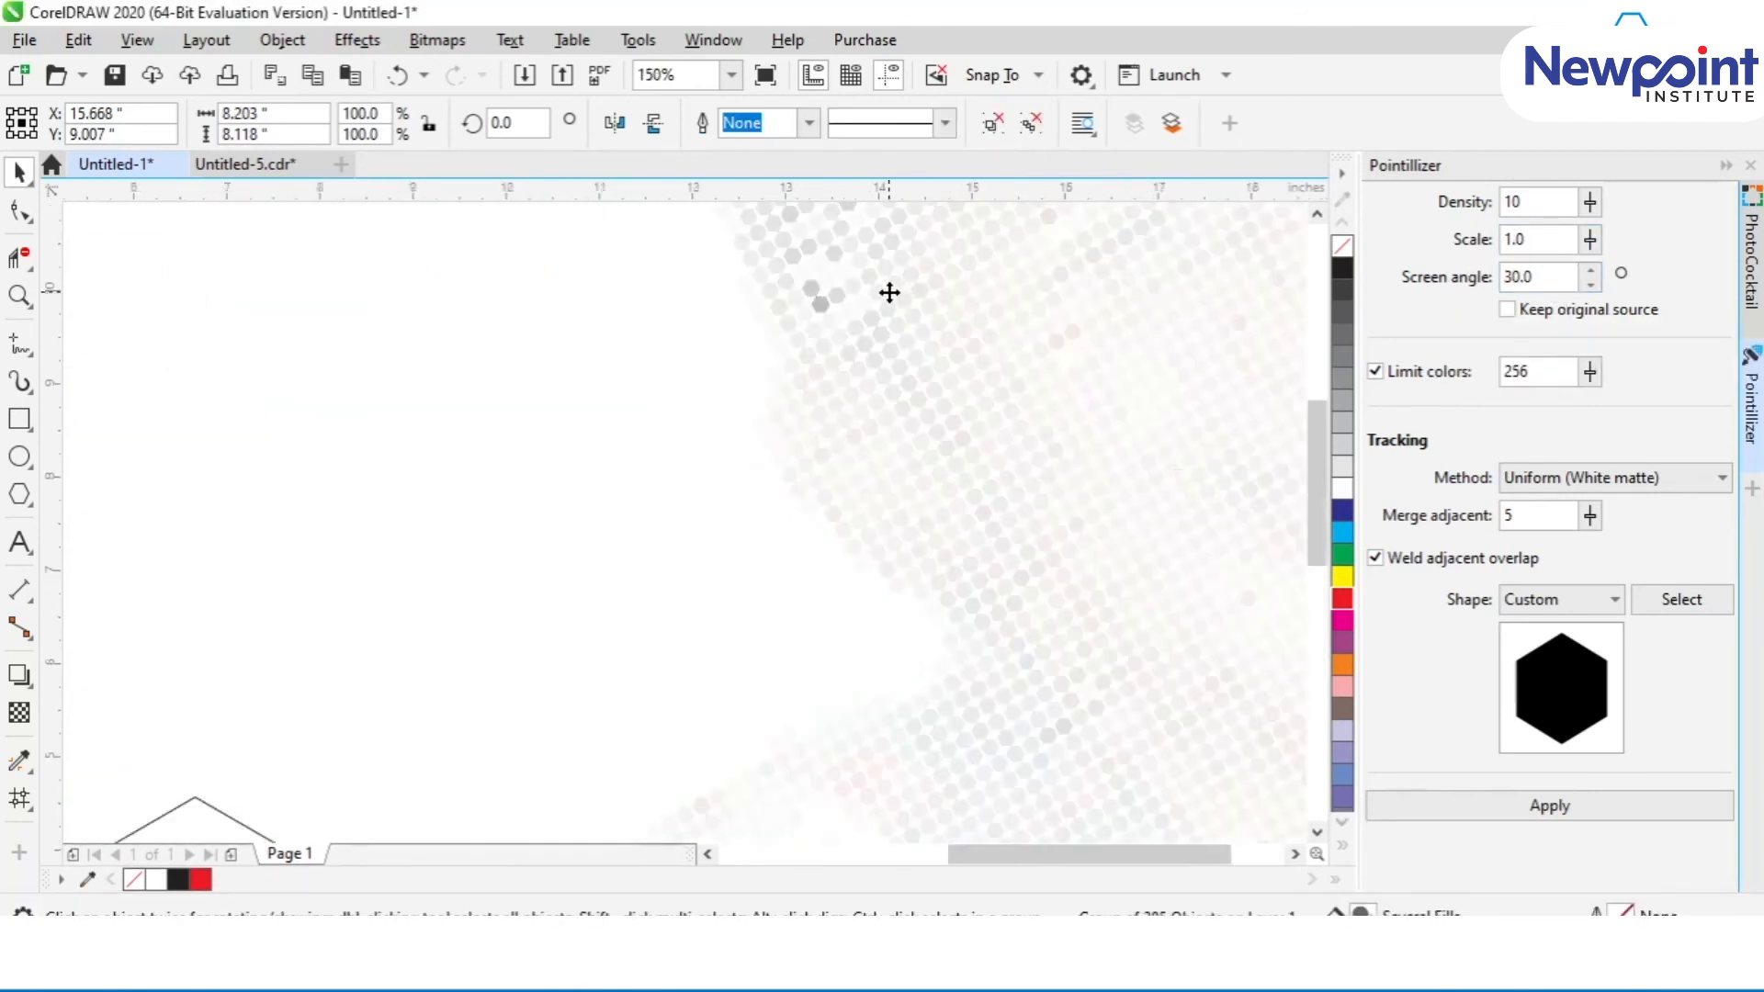
Undo both hexagon Pointillizer results and the photo's move to bring the original photo back onto the page.
scroll(886, 291, down, 7)
key(ctrl+z)
key(ctrl+z)
key(ctrl+z)
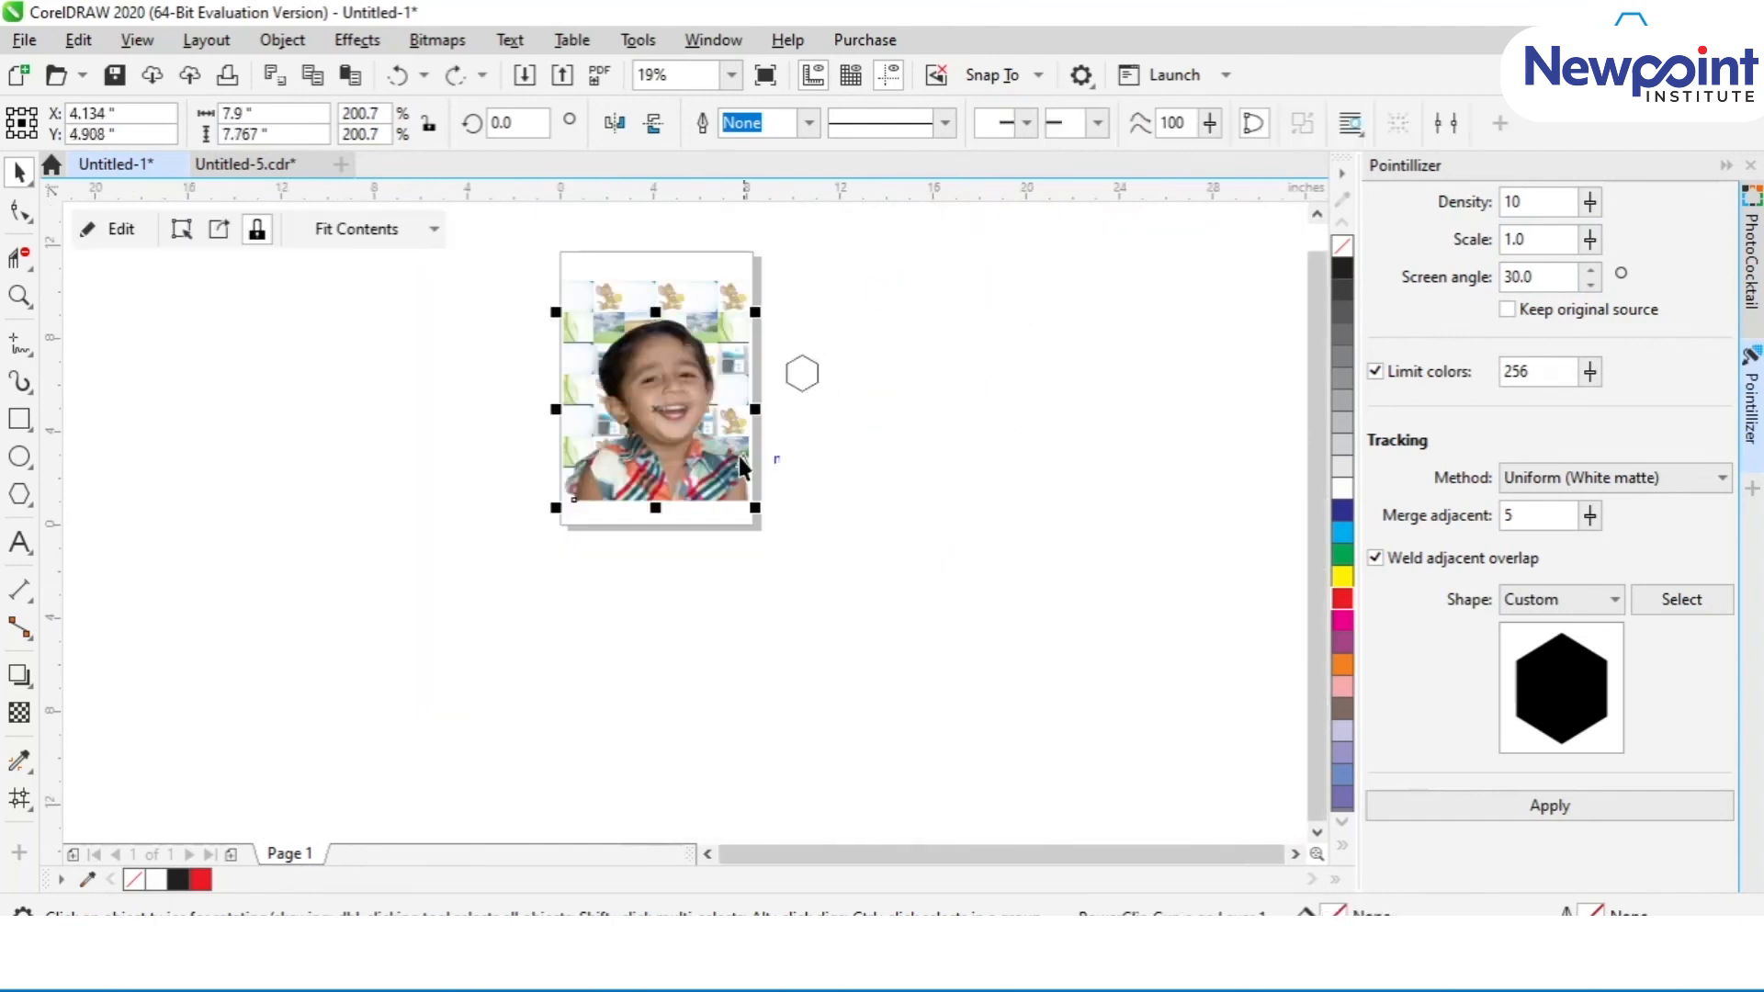
Move the boy's photo off the page beyond the hexagon and set the Pointillizer's Merge adjacent to 10.
drag(653, 459, 954, 498)
double_click(1556, 514)
text(10)
Apply the Pointillizer to the boy's photo with the Square shape and examine the resulting tiles up close.
click(1543, 606)
click(1526, 658)
click(1540, 808)
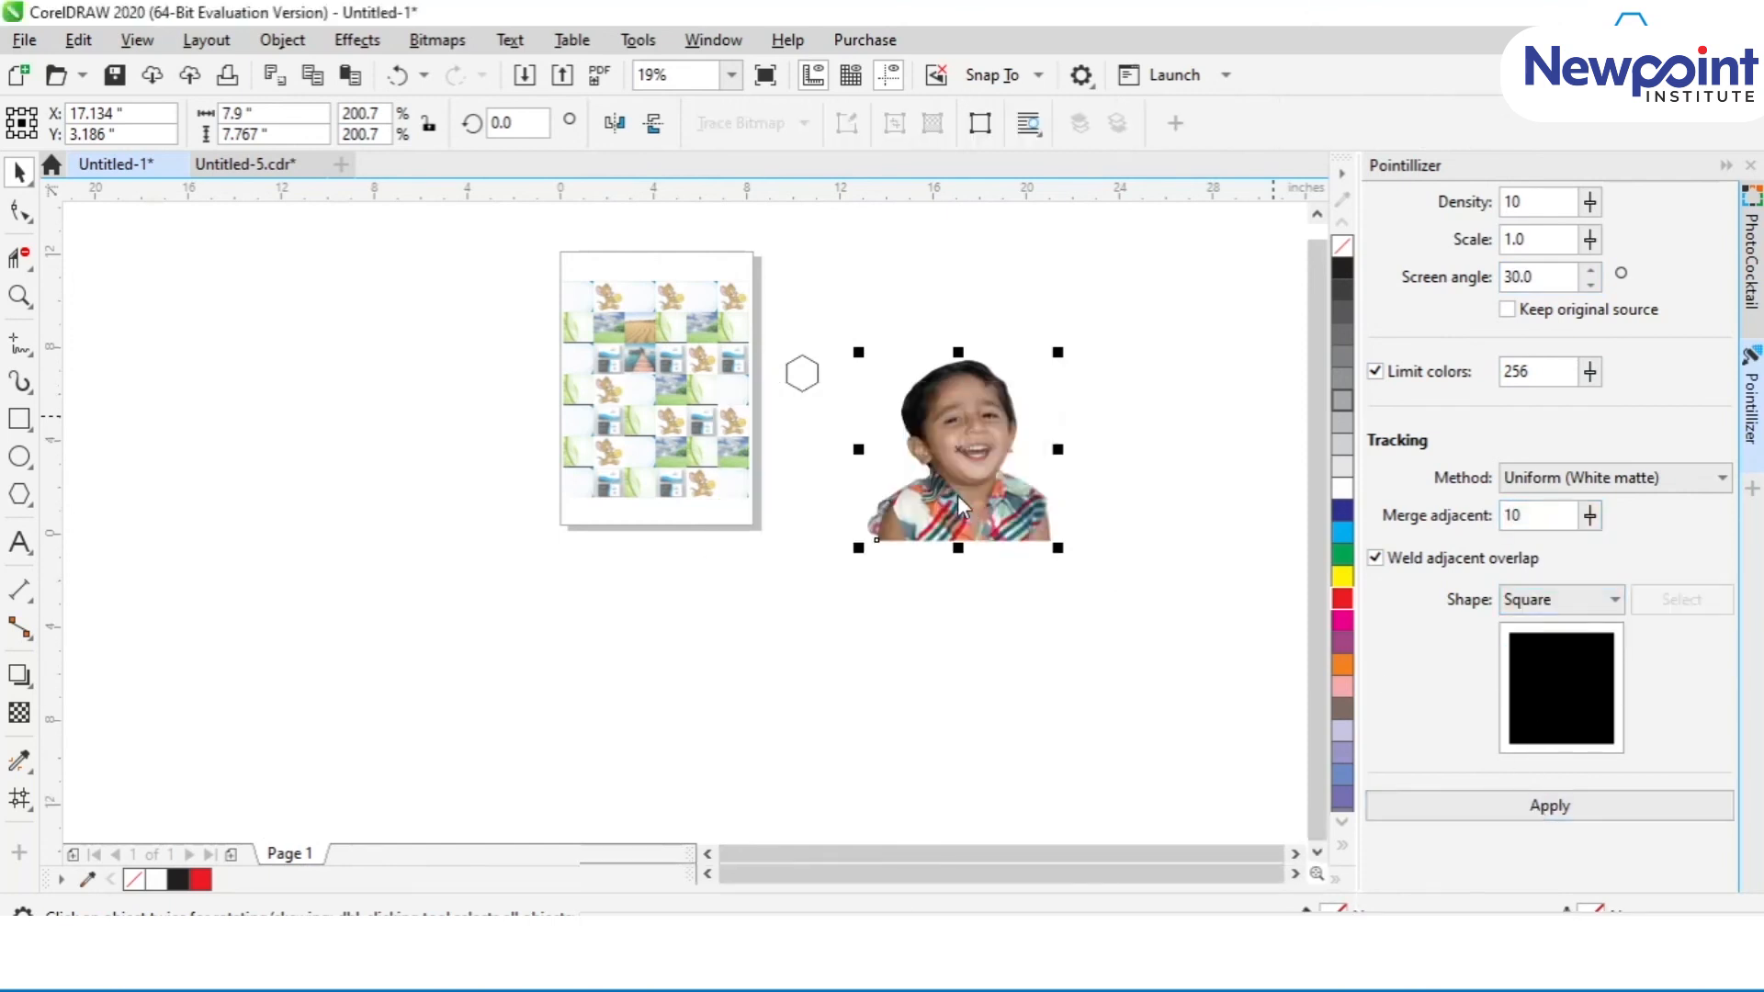
scroll(940, 448, up, 5)
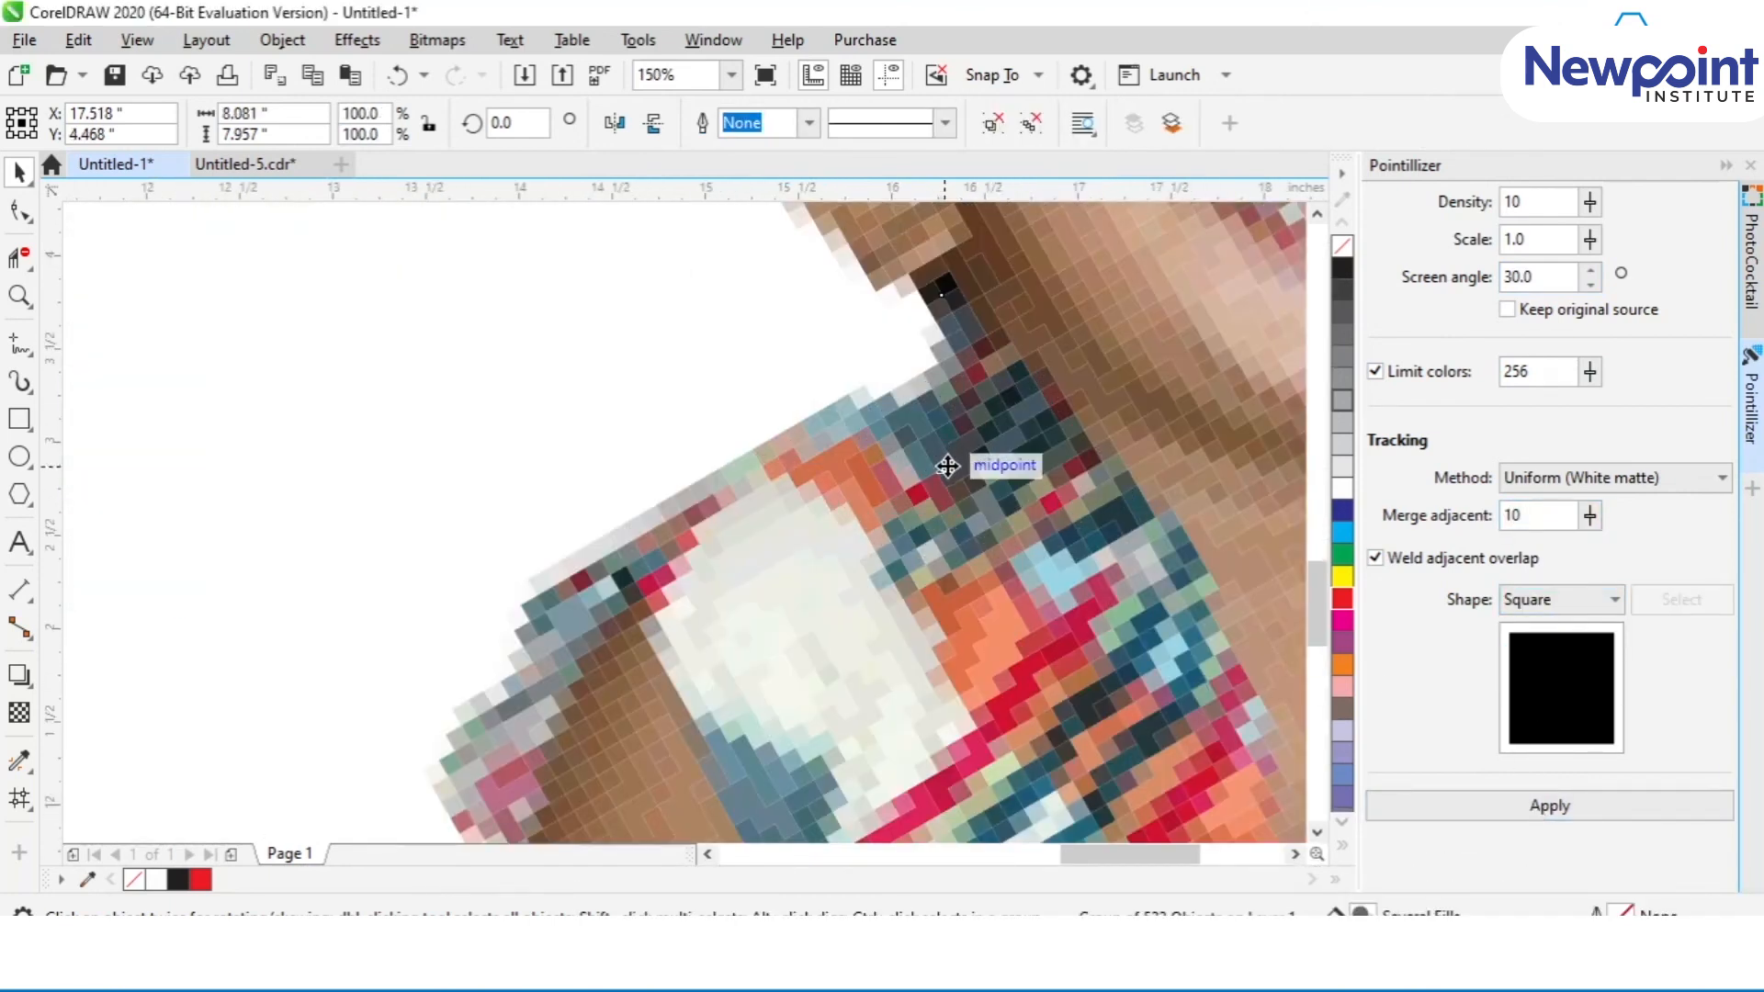
scroll(945, 465, down, 3)
scroll(1075, 315, up, 3)
scroll(1081, 317, down, 5)
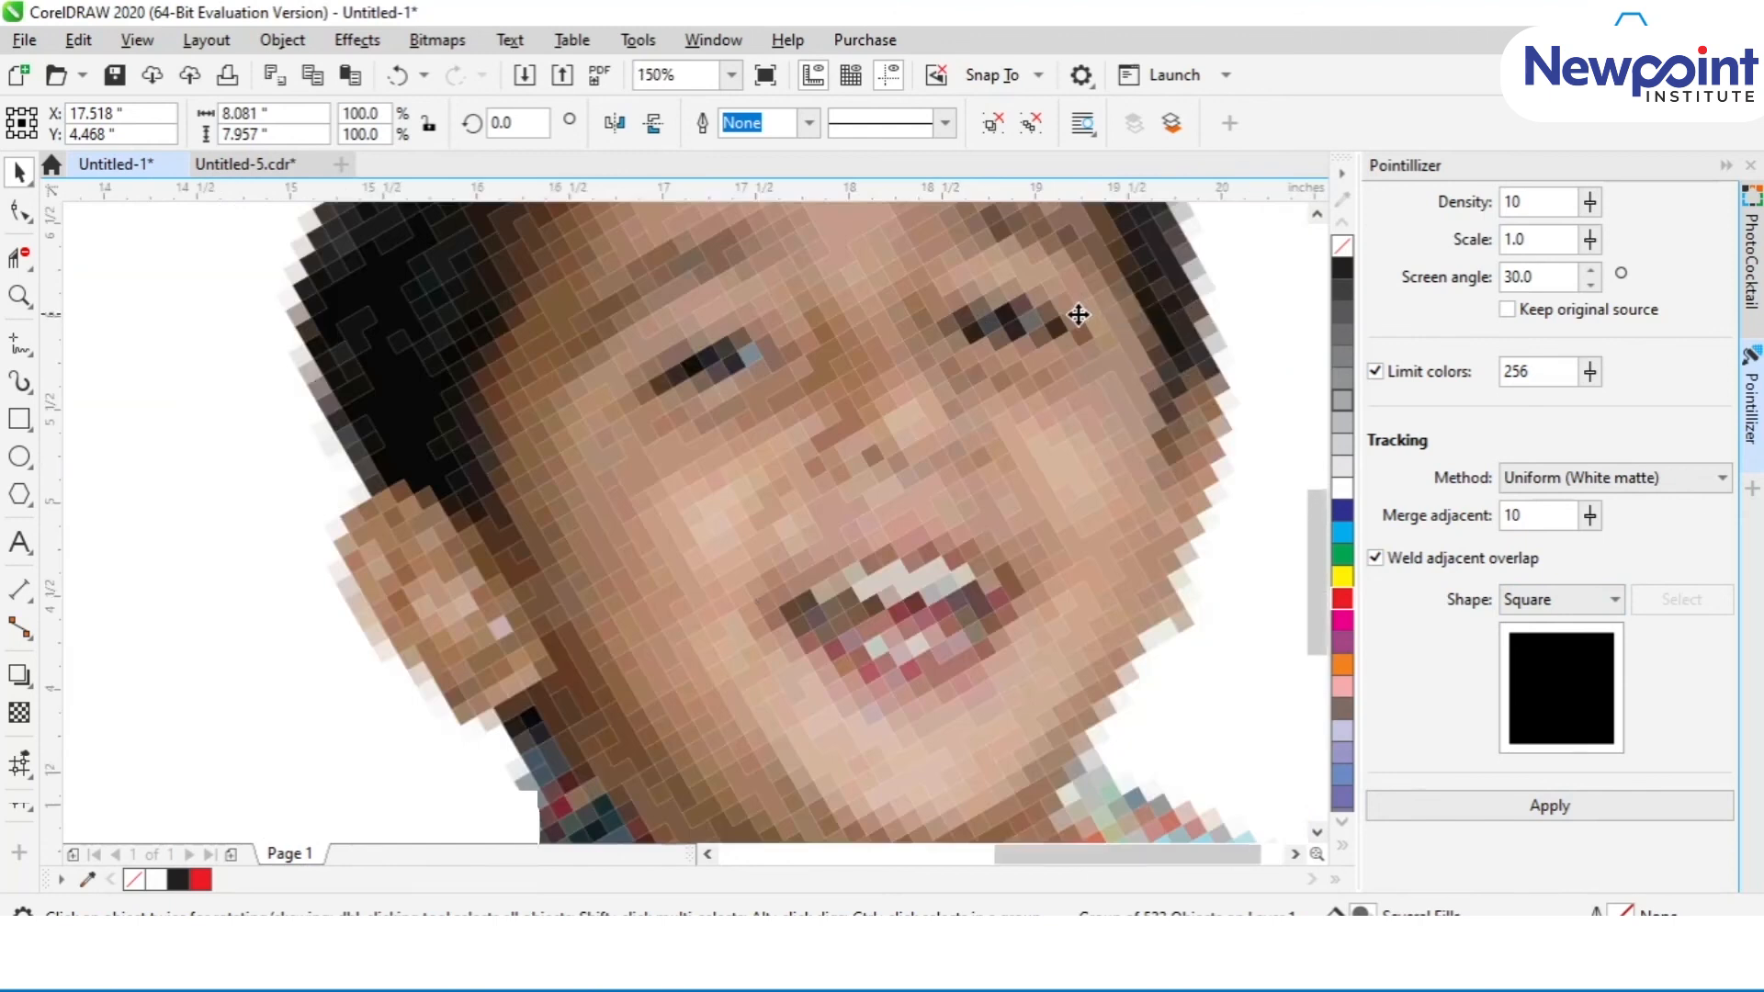
Undo the square portrait and reapply the Pointillizer with colors limited to 16.
key(ctrl+z)
double_click(1540, 377)
text(16)
key(Return)
scroll(1035, 384, up, 4)
scroll(1036, 384, down, 4)
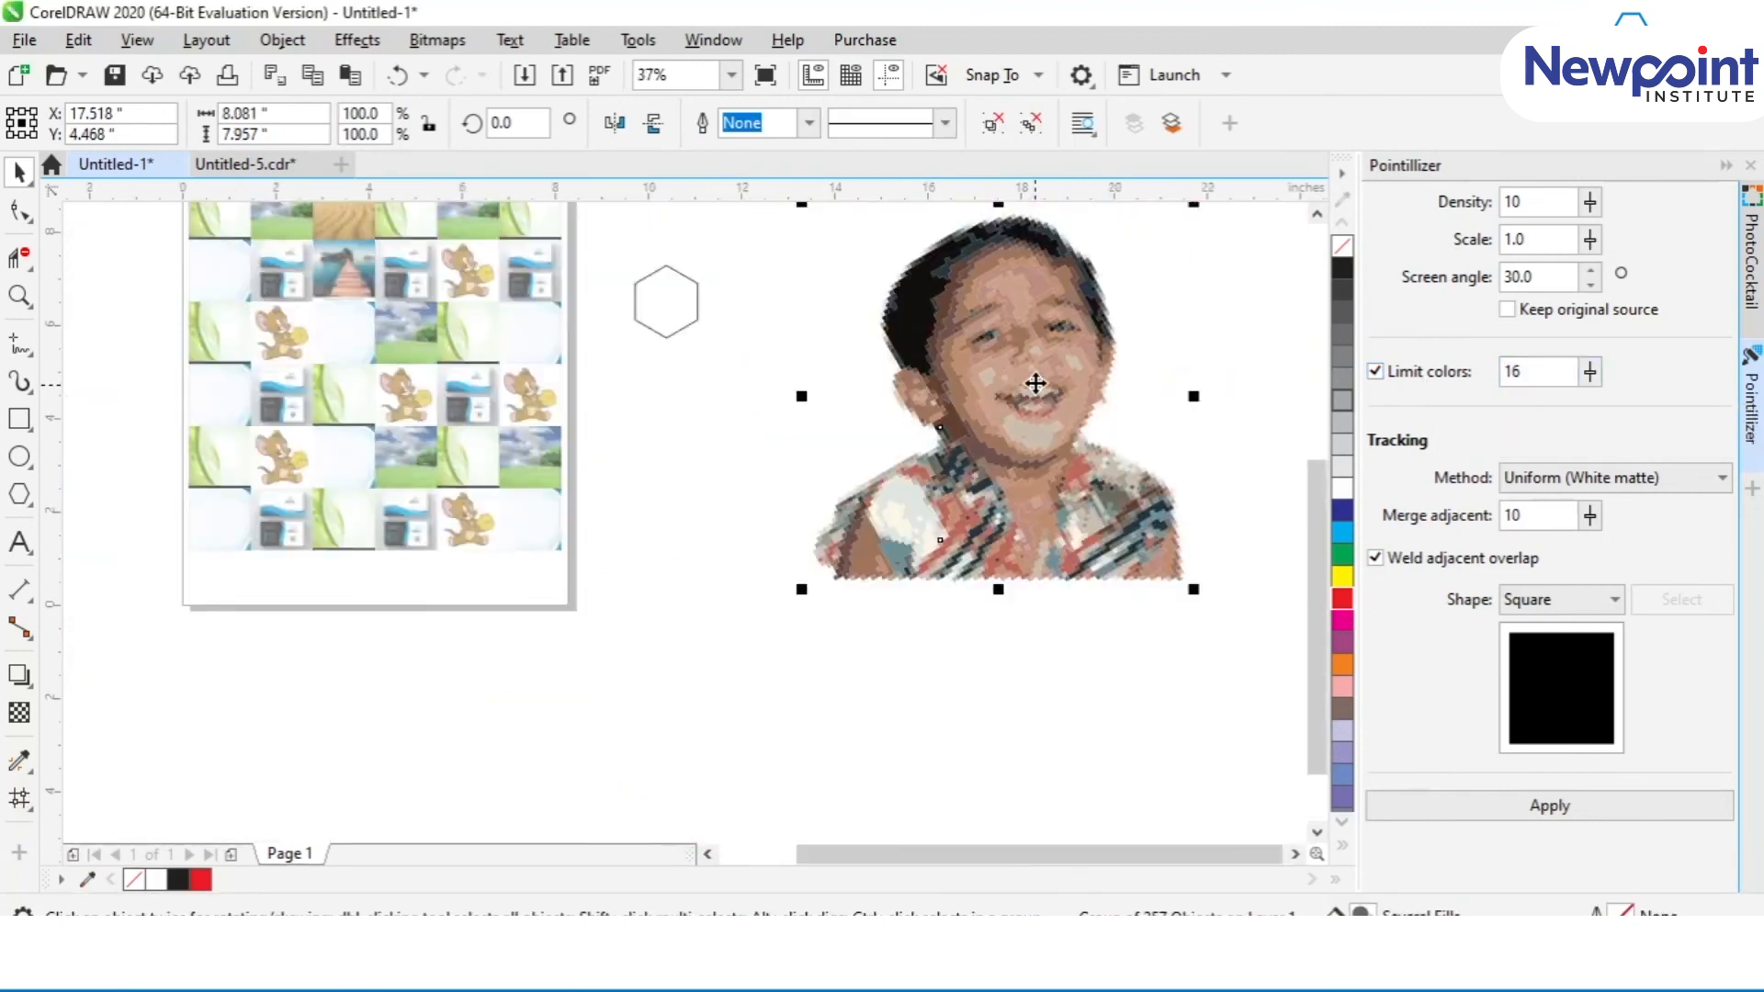
scroll(1035, 384, up, 1)
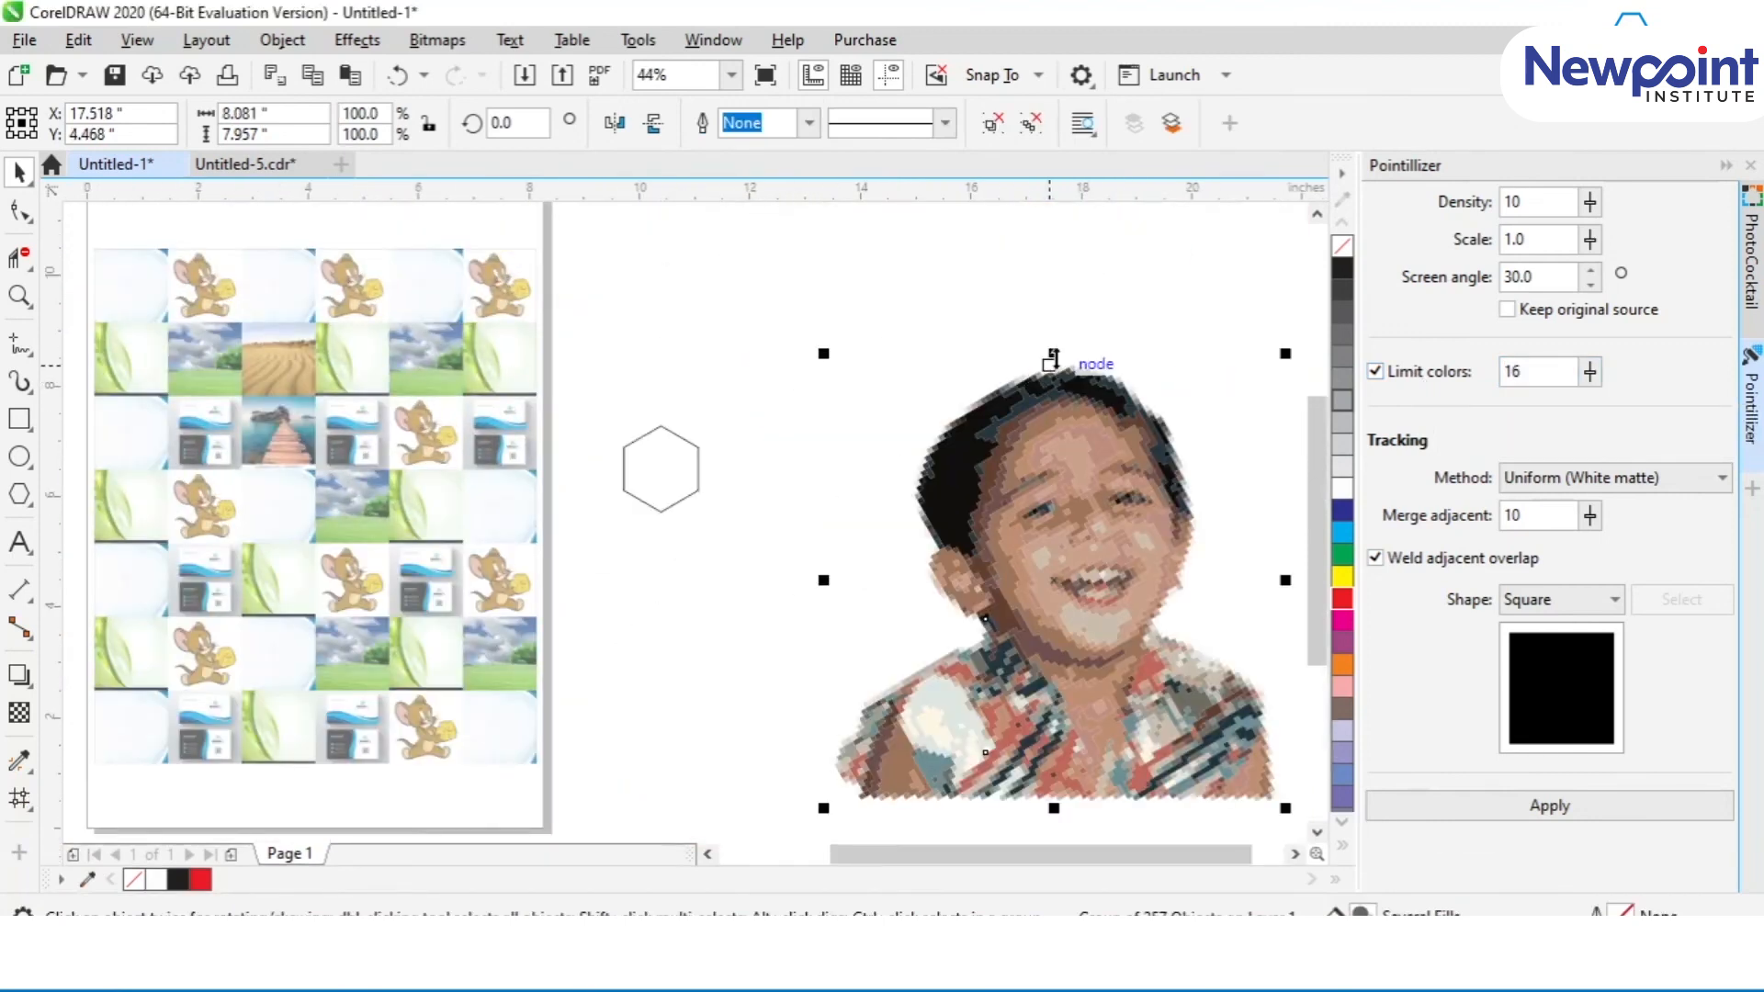
Undo the 16-color square portrait and switch the Pointillizer's shape to Custom with the hexagon.
key(ctrl+z)
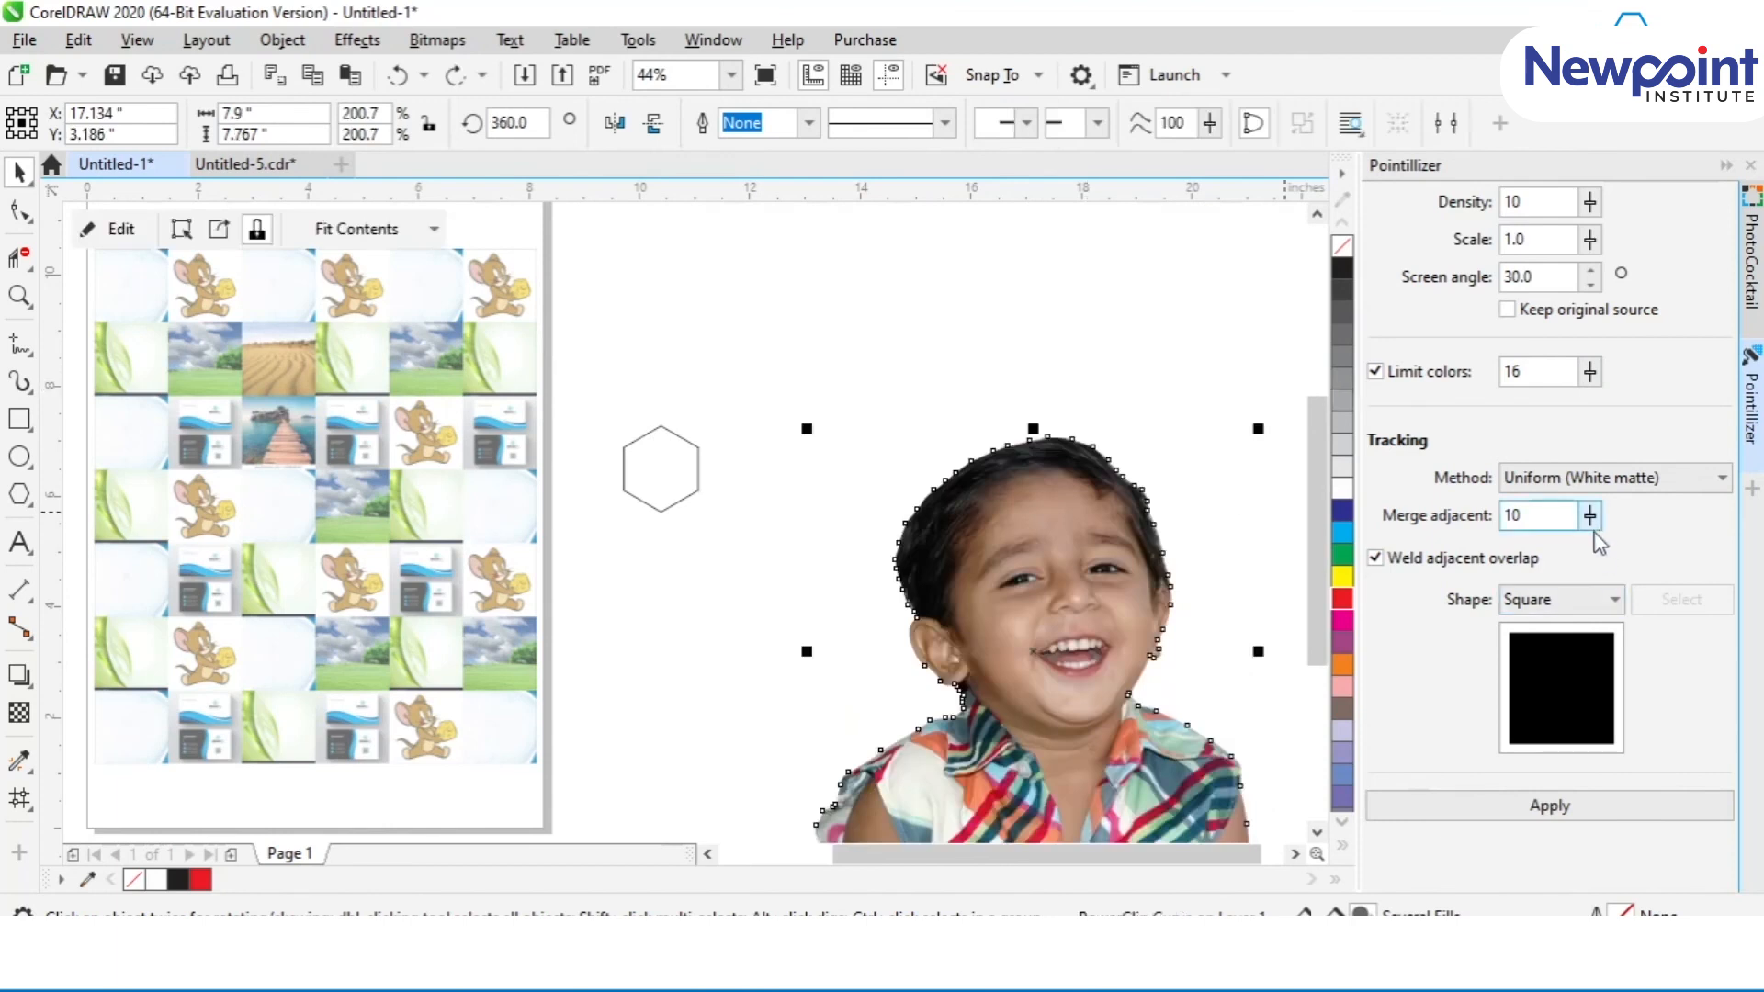
click(1596, 603)
click(1535, 682)
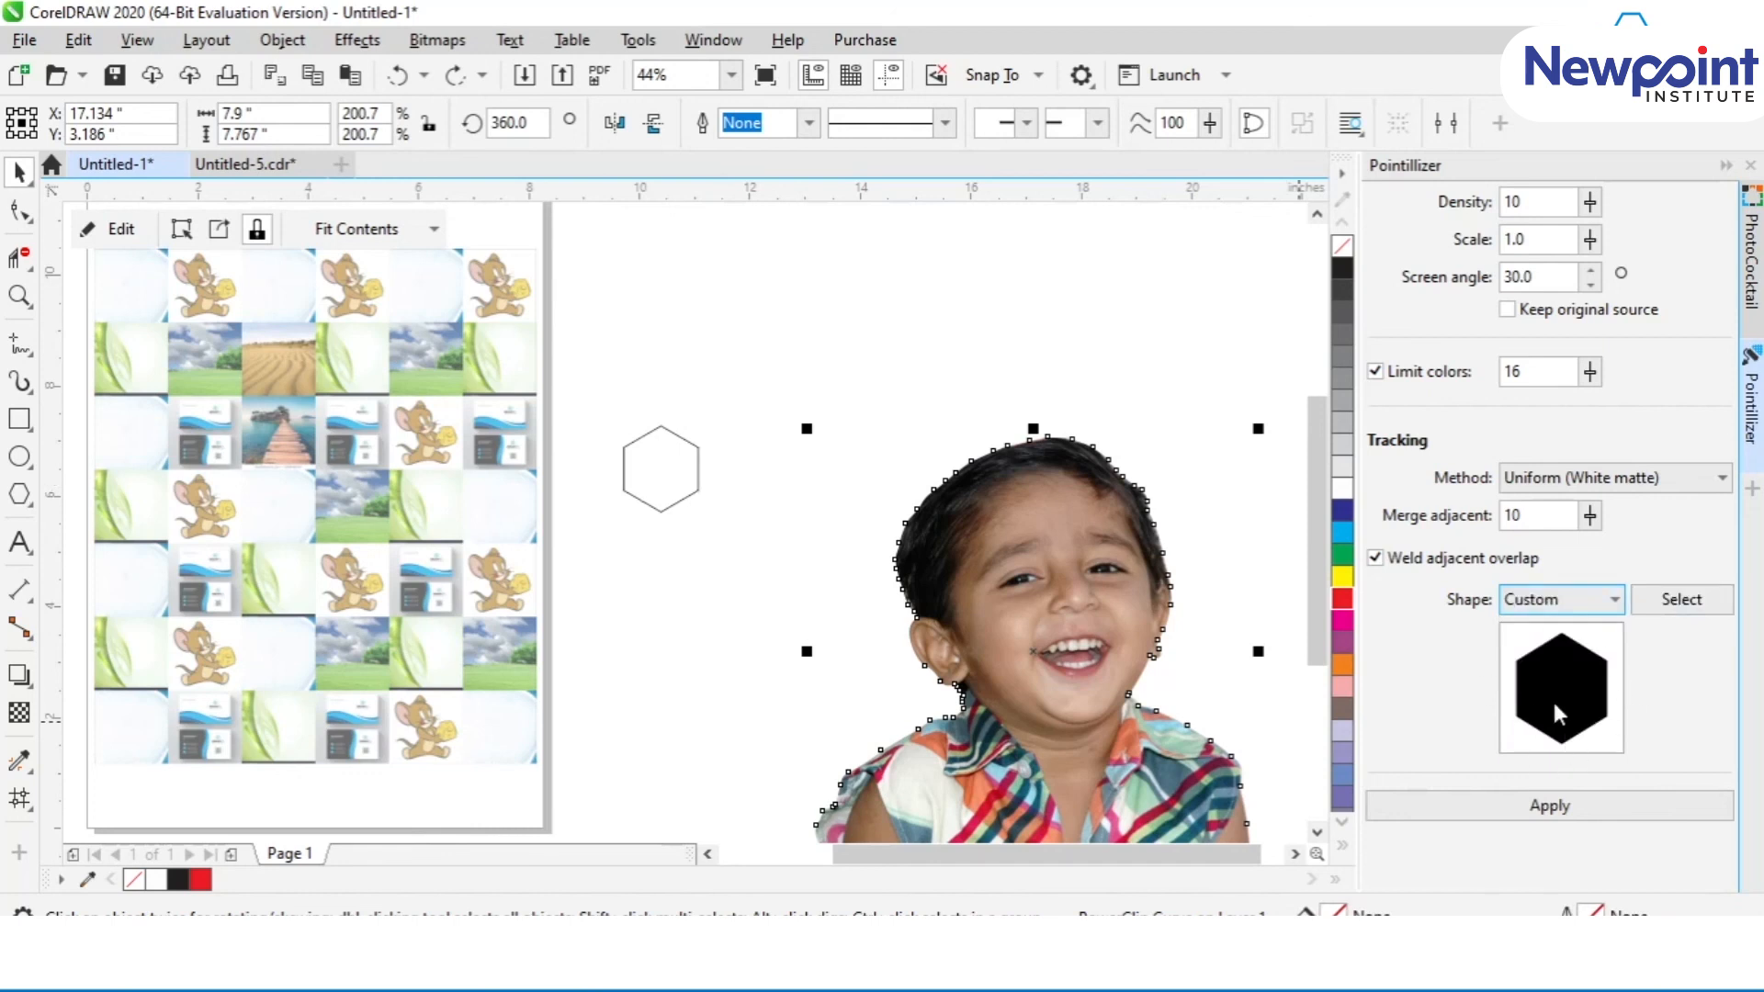
Apply the Pointillizer to the boy's photo with the custom hexagon shape and examine the hexagon tiles up close.
click(1454, 809)
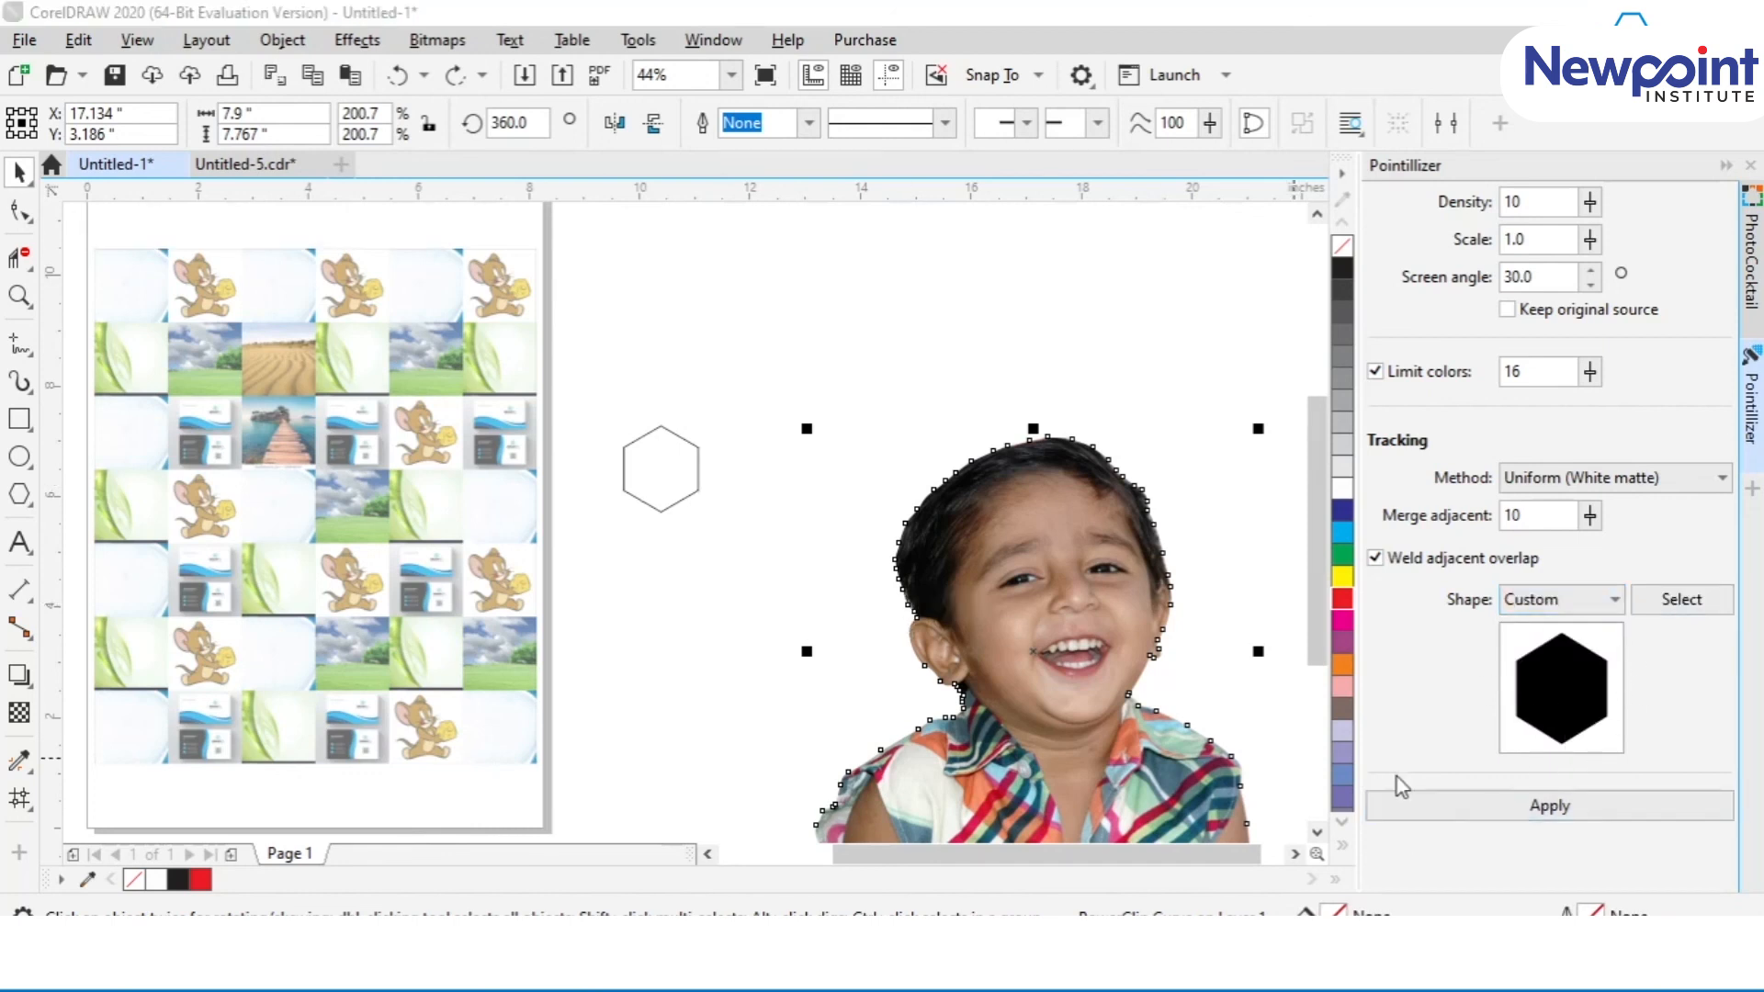
scroll(1135, 591, up, 2)
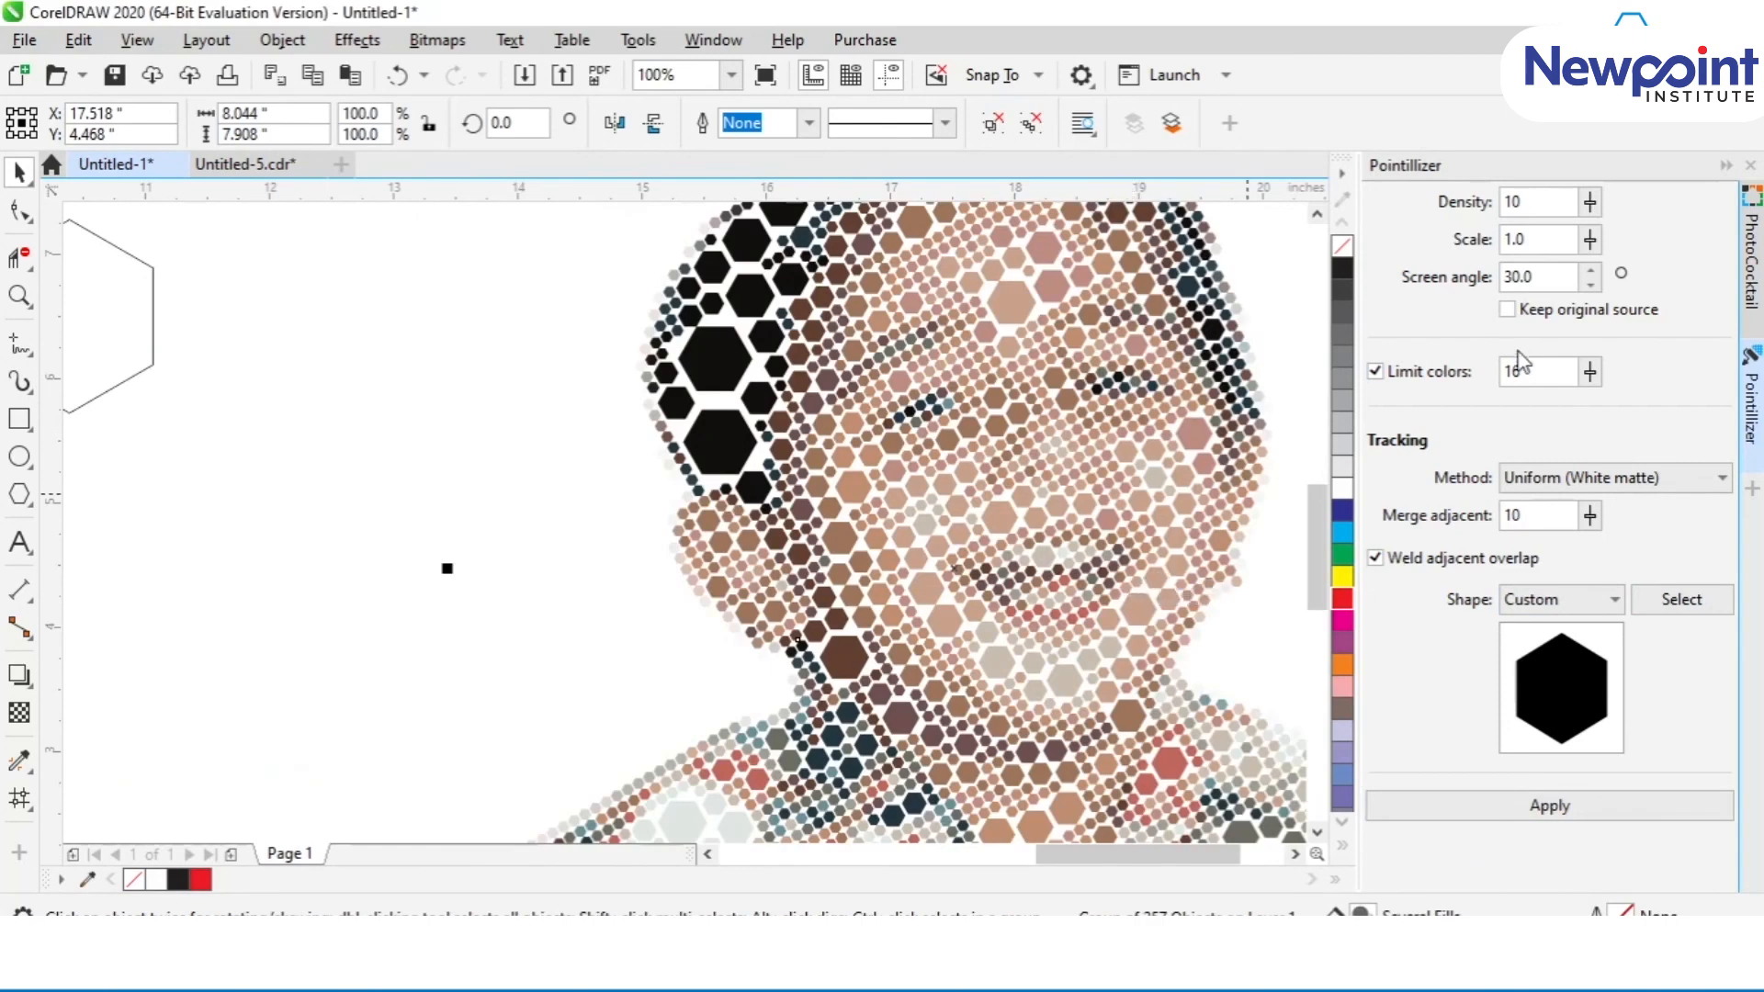
scroll(1093, 413, up, 1)
scroll(801, 405, up, 2)
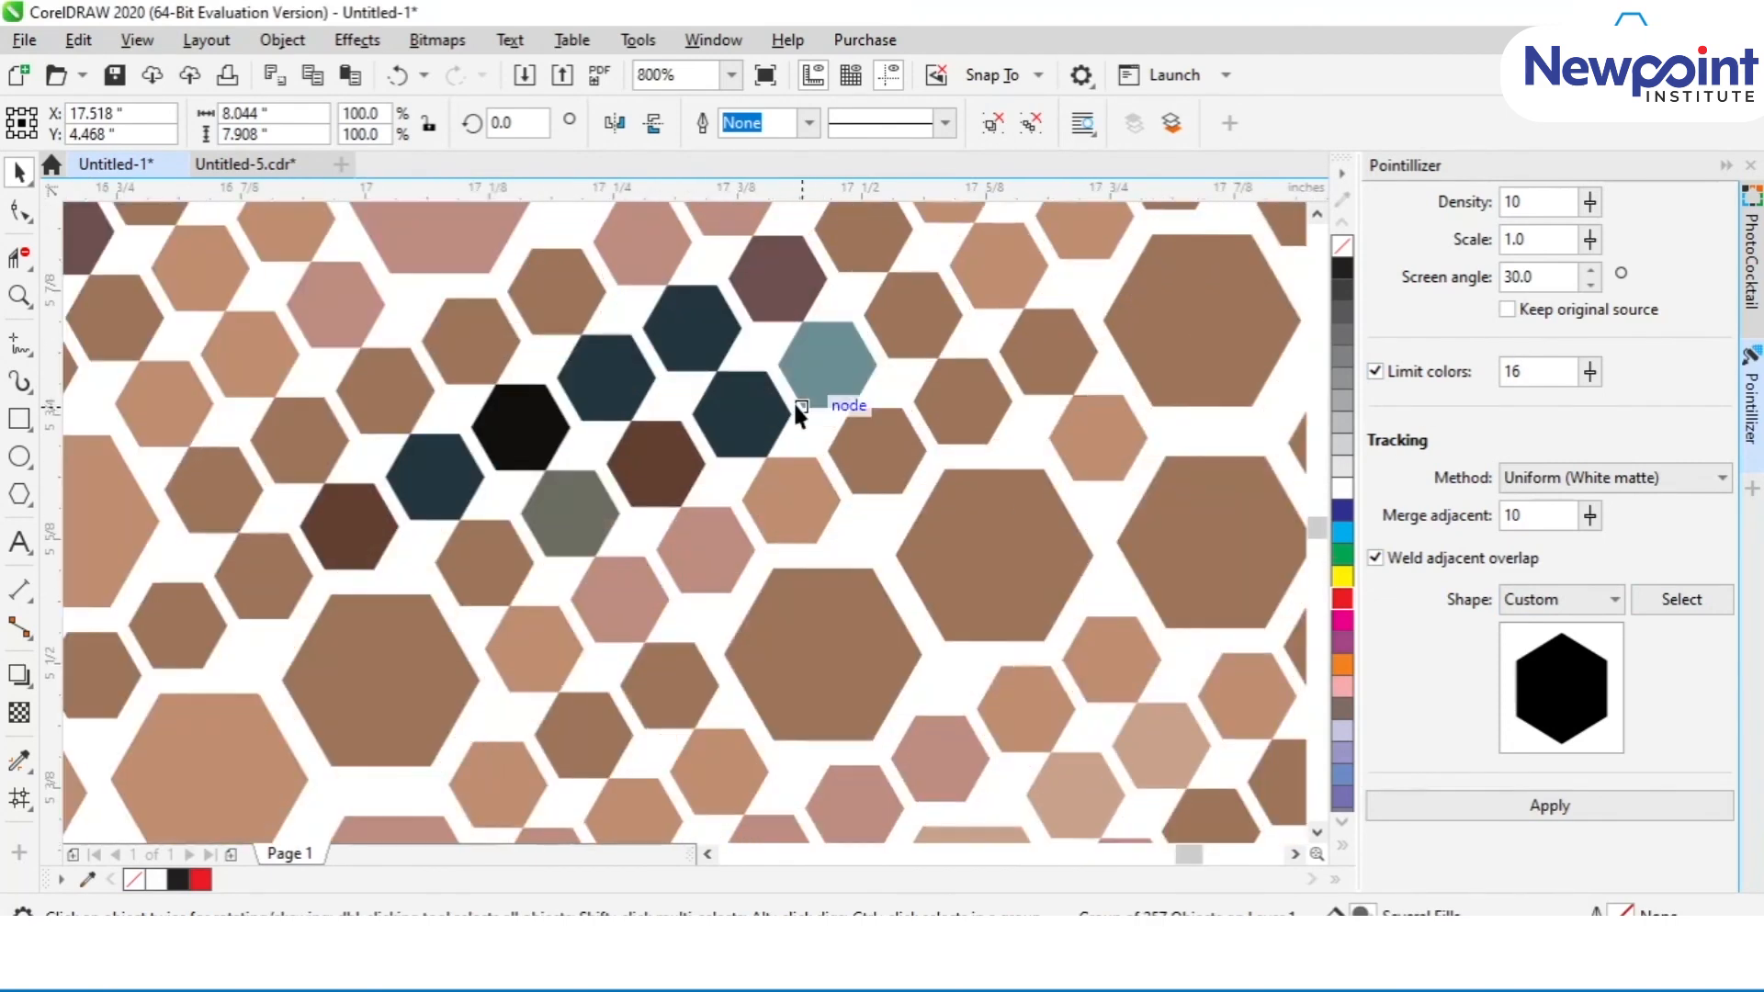
scroll(791, 400, down, 6)
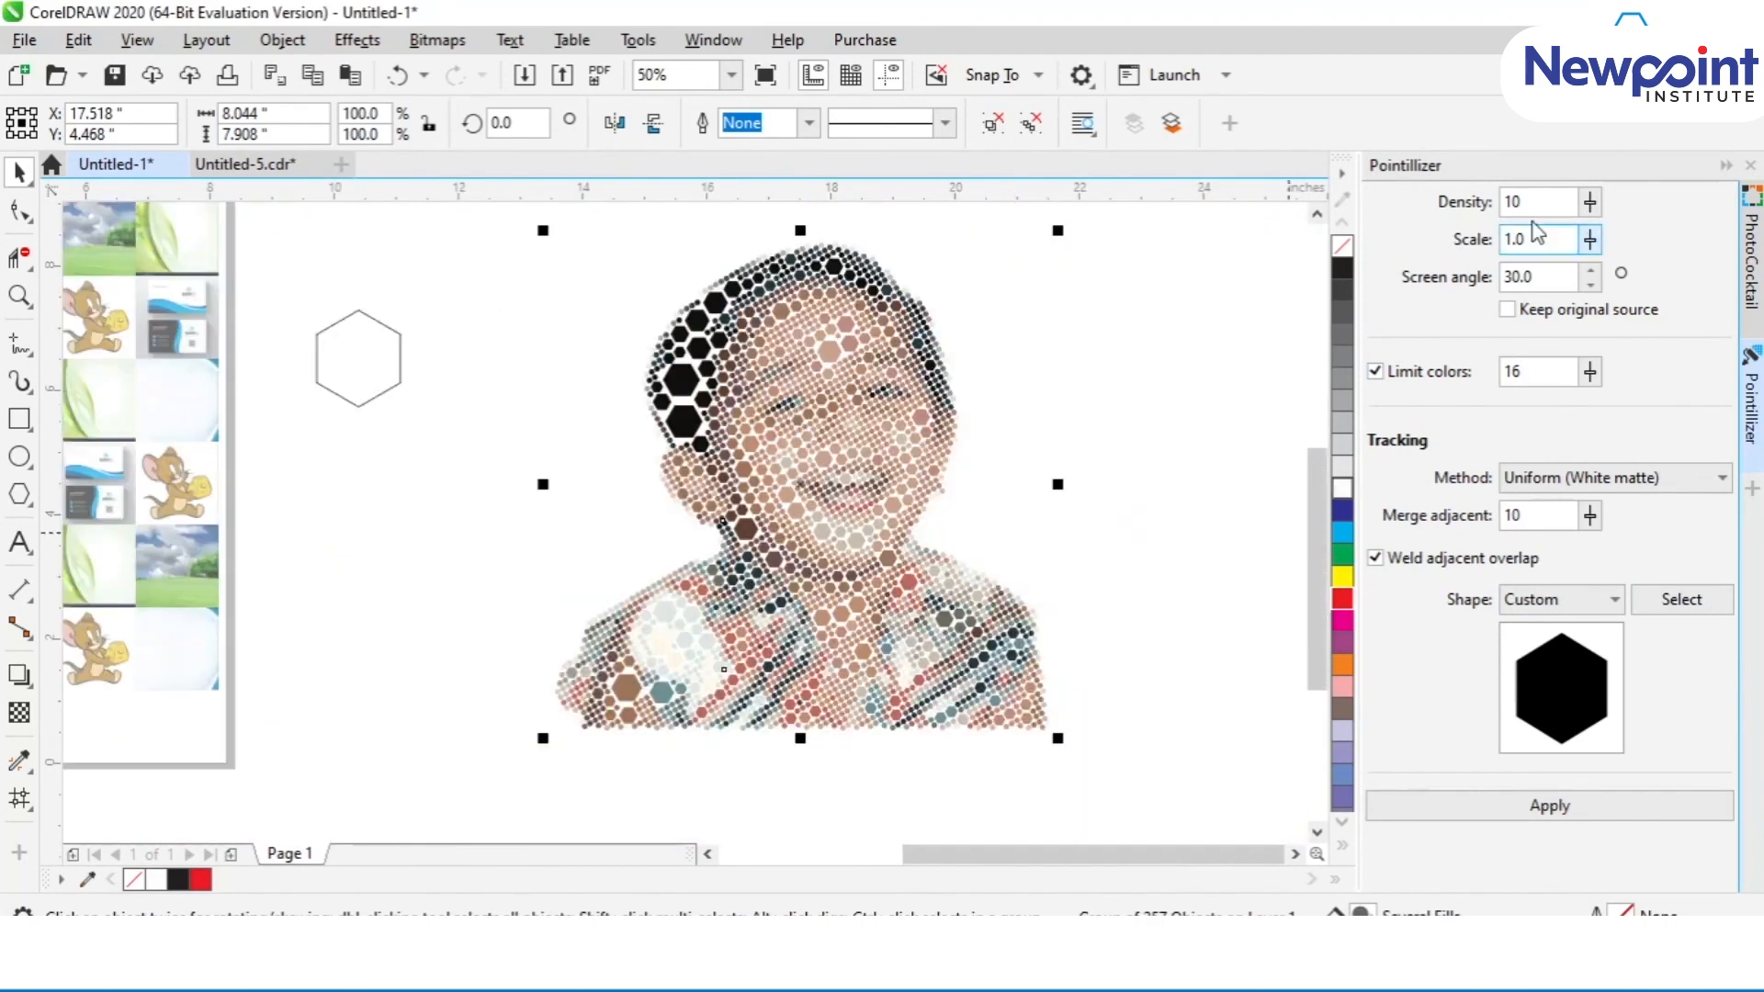
Ungroup the hexagon portrait completely and move several of its single-color hexagon sets apart from one another.
click(1031, 124)
click(1089, 316)
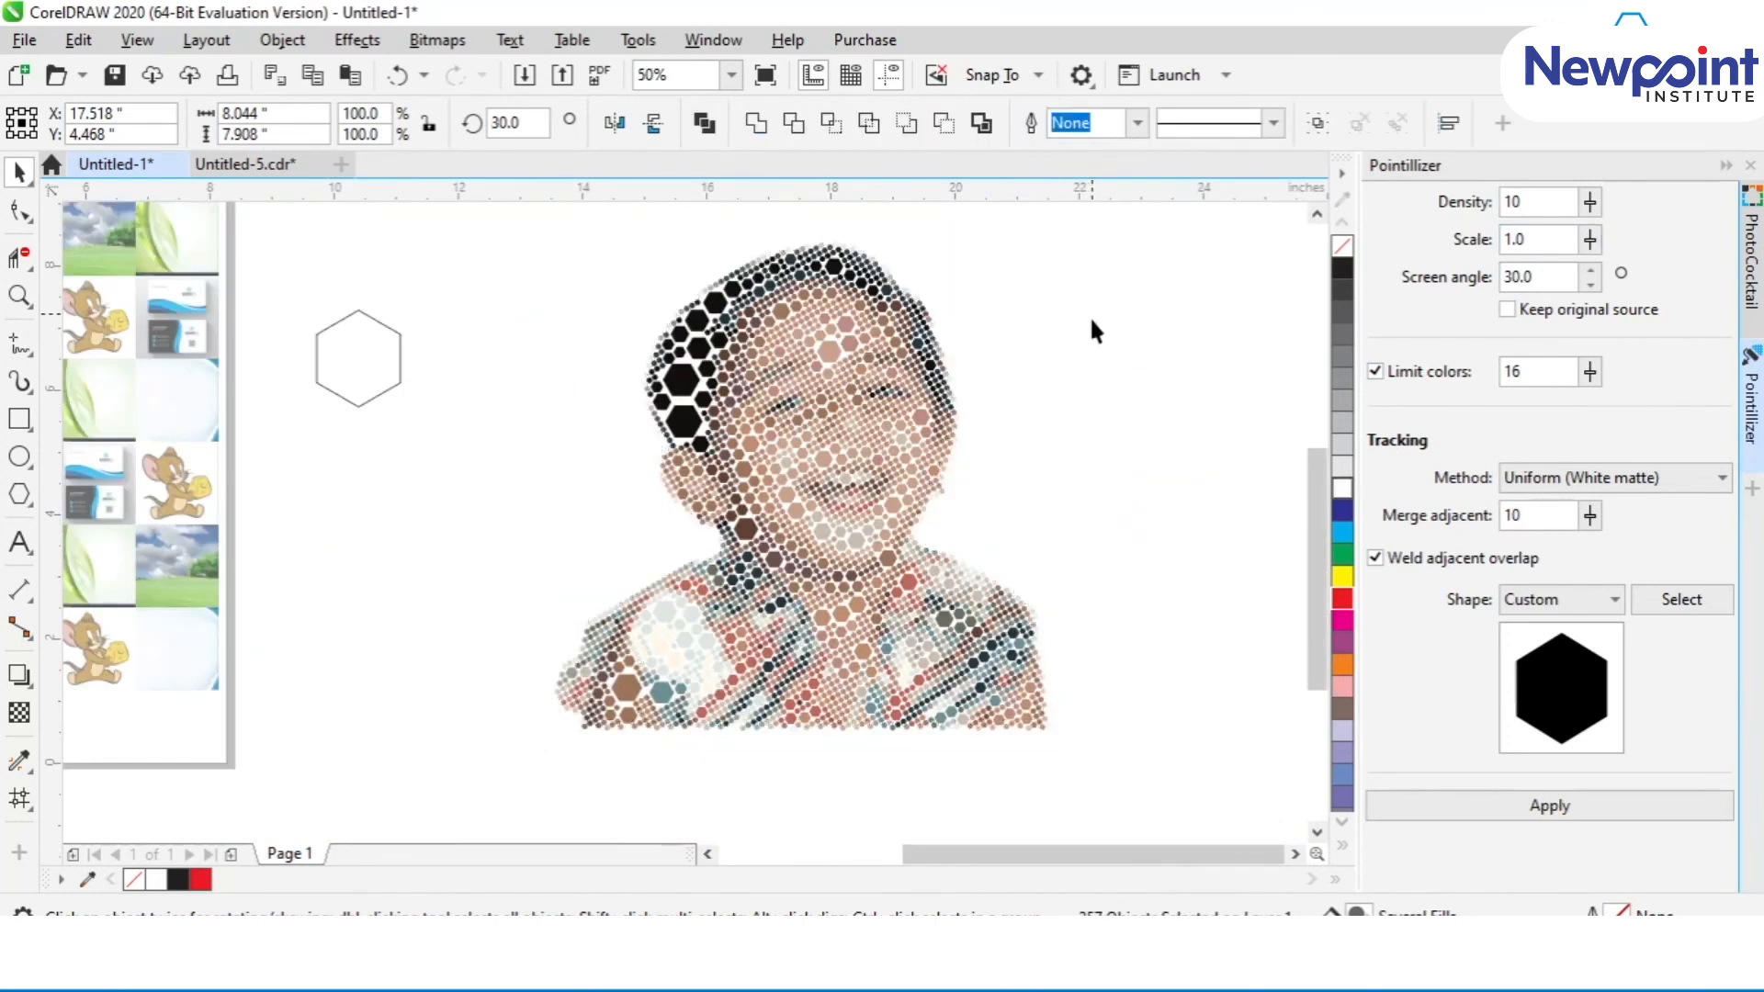
drag(834, 404, 772, 795)
drag(753, 499, 590, 483)
click(929, 364)
drag(752, 382, 1091, 311)
drag(887, 291, 1000, 308)
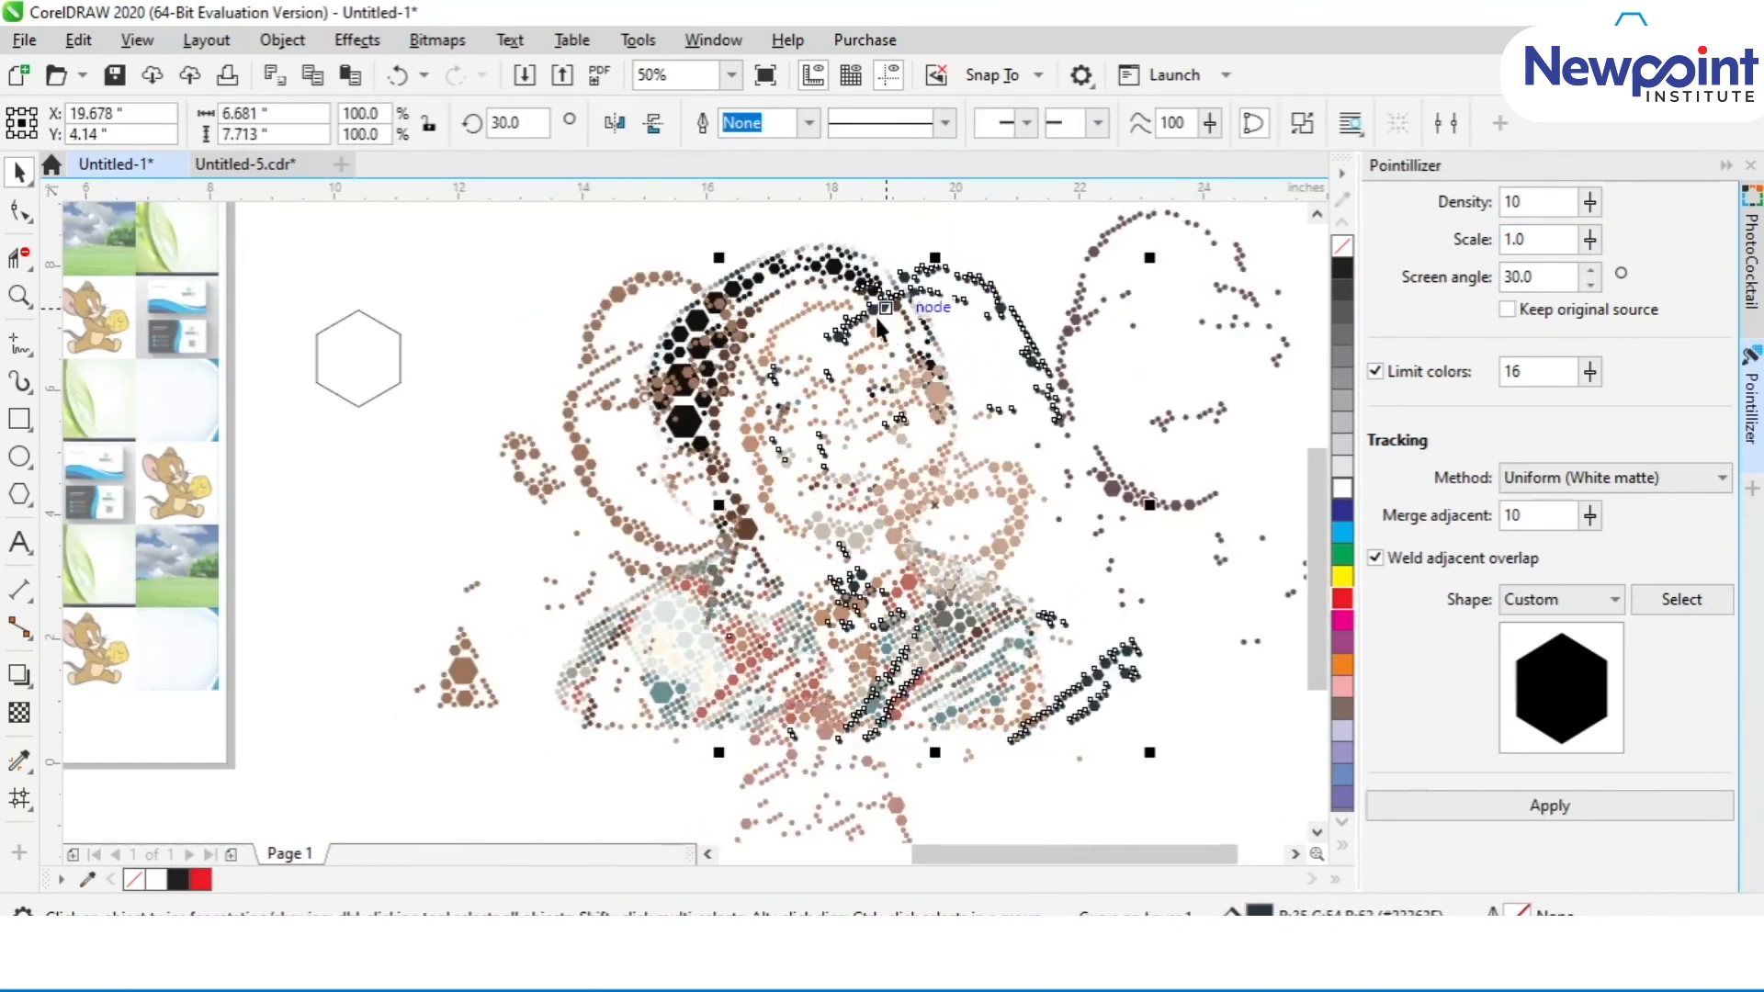
drag(732, 290, 755, 508)
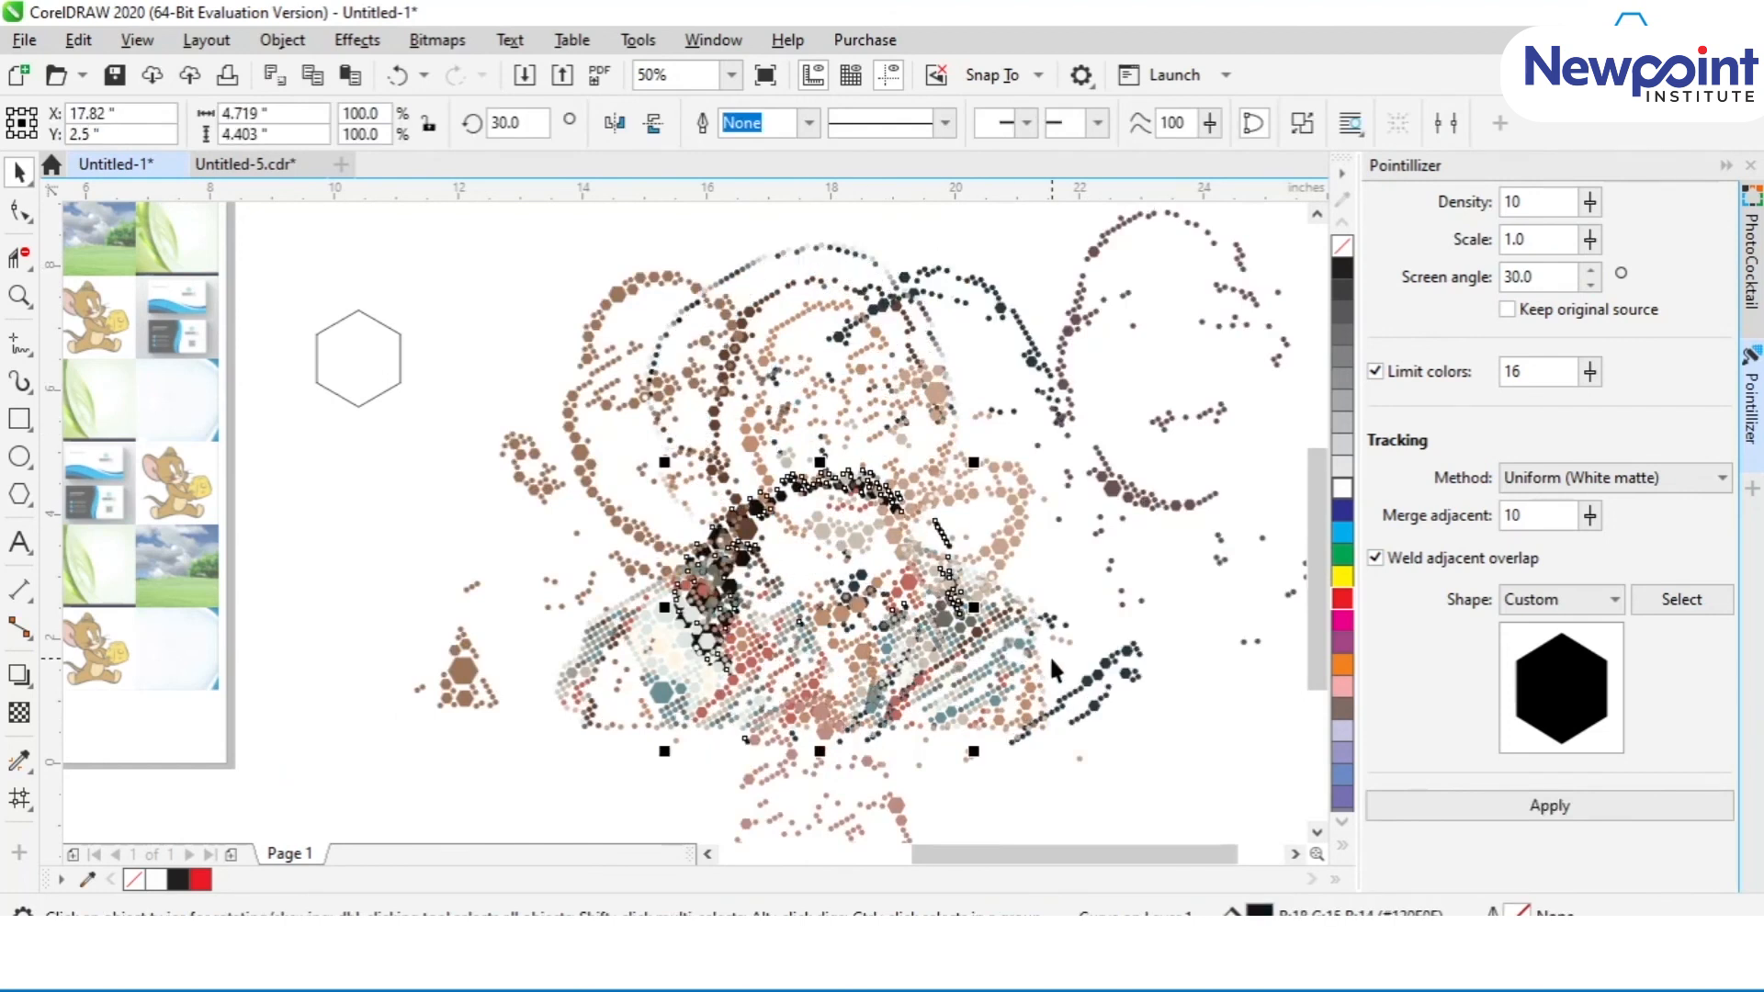
Delete all objects in the drawing, including the mosaic and hexagon, and close the Pointillizer.
scroll(1049, 654, down, 2)
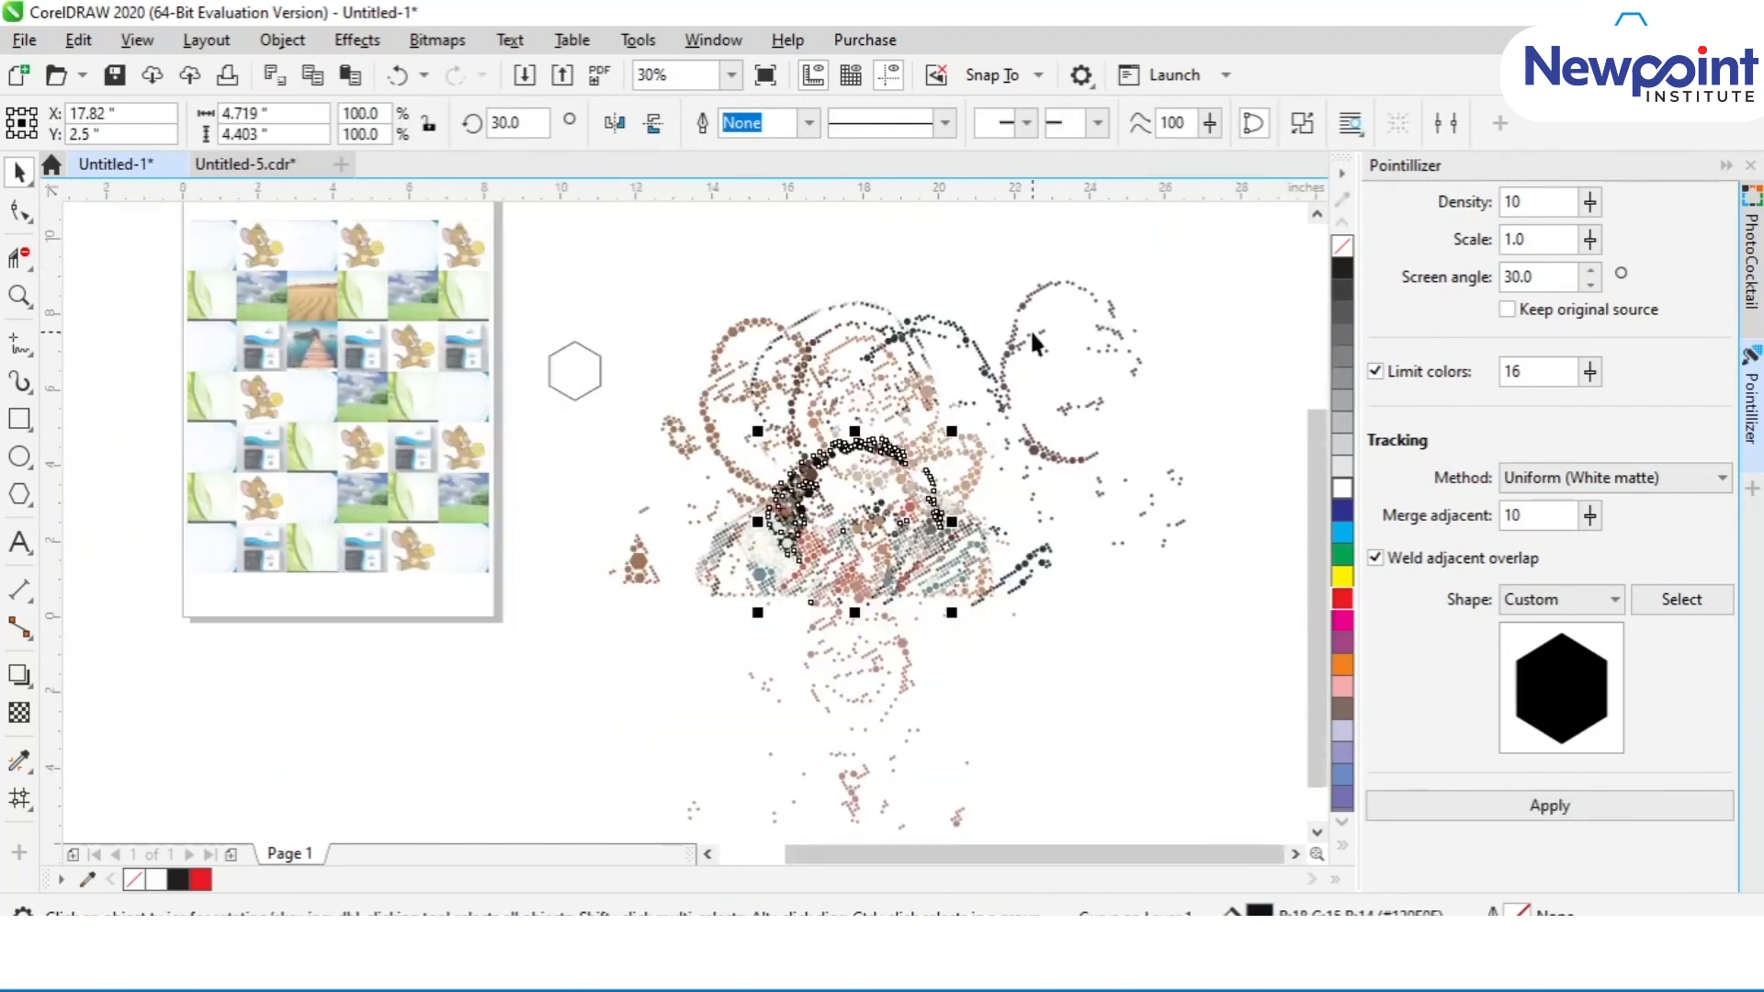
key(ctrl+a)
key(Delete)
key(shift+F4)
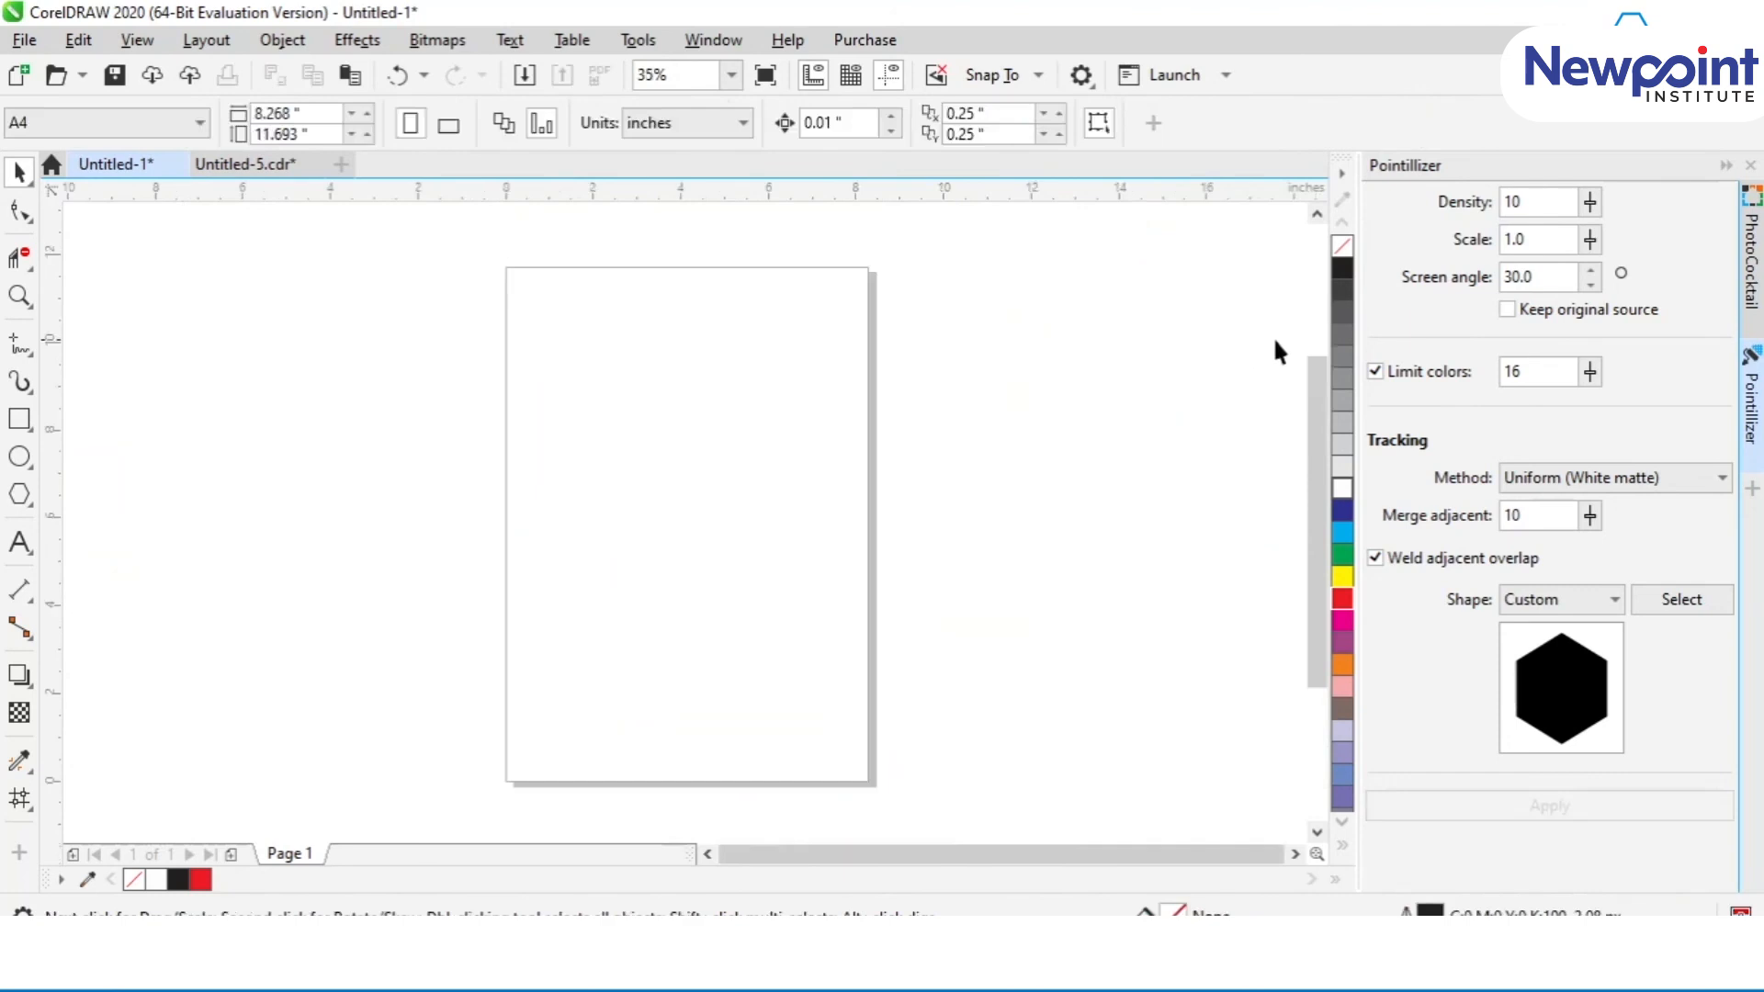
click(1750, 165)
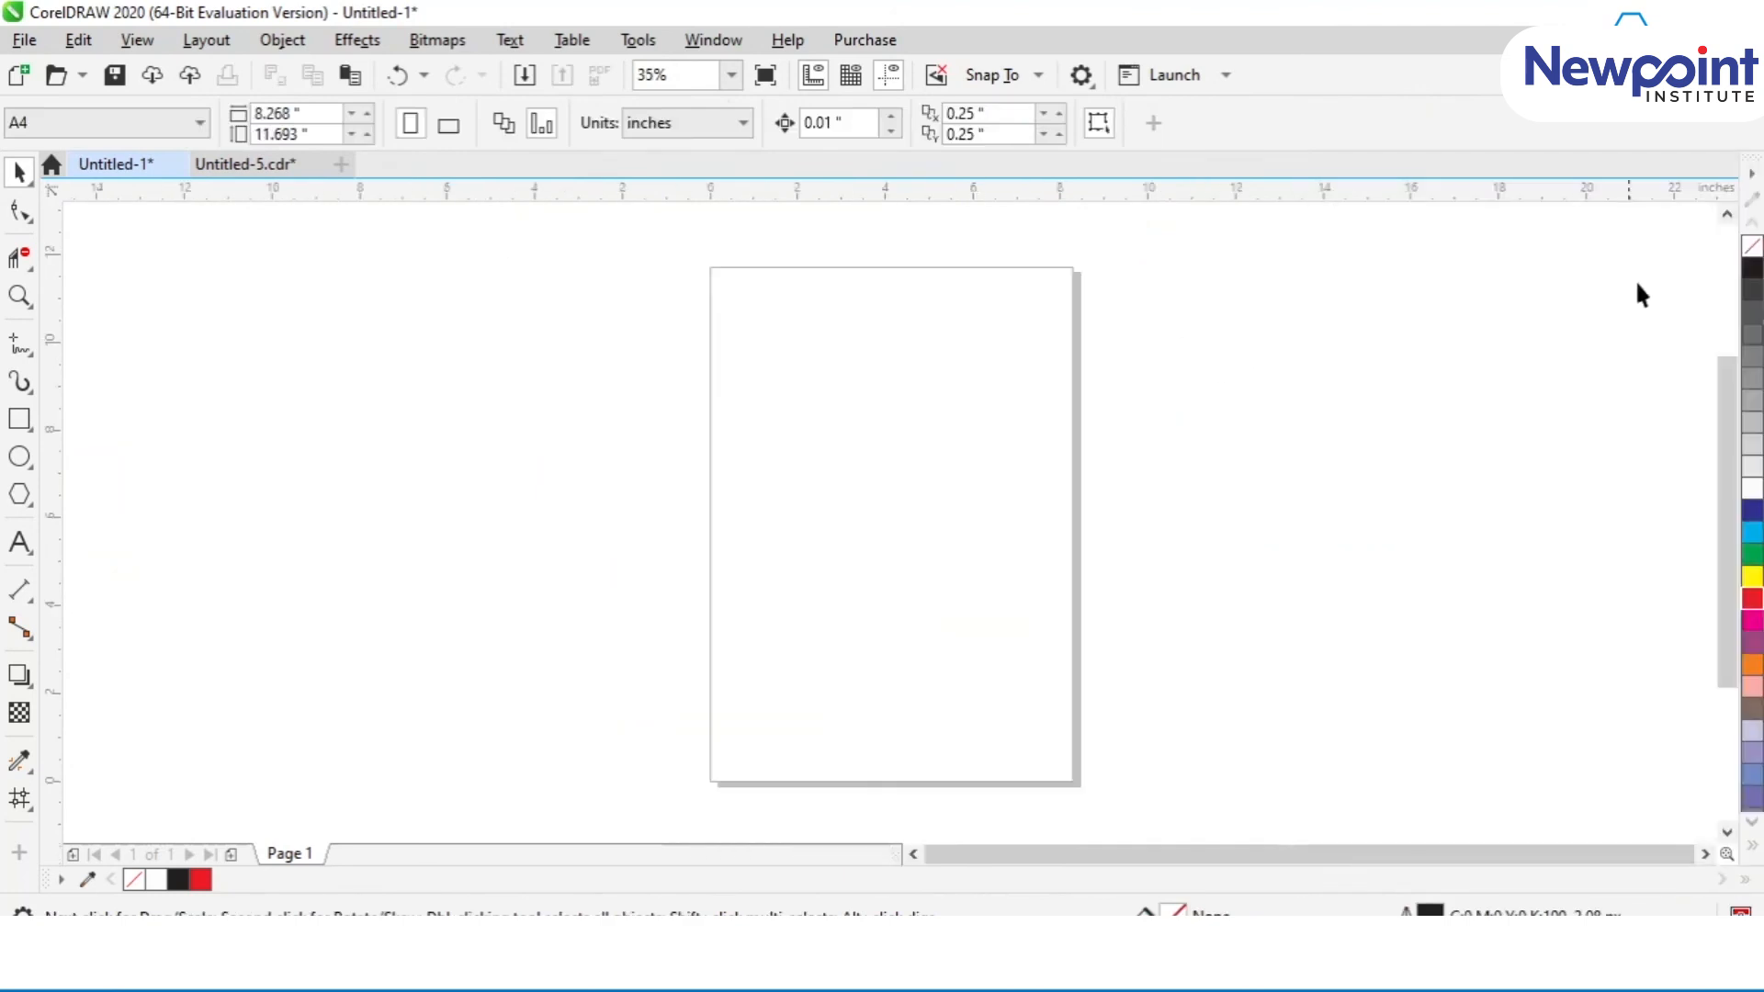